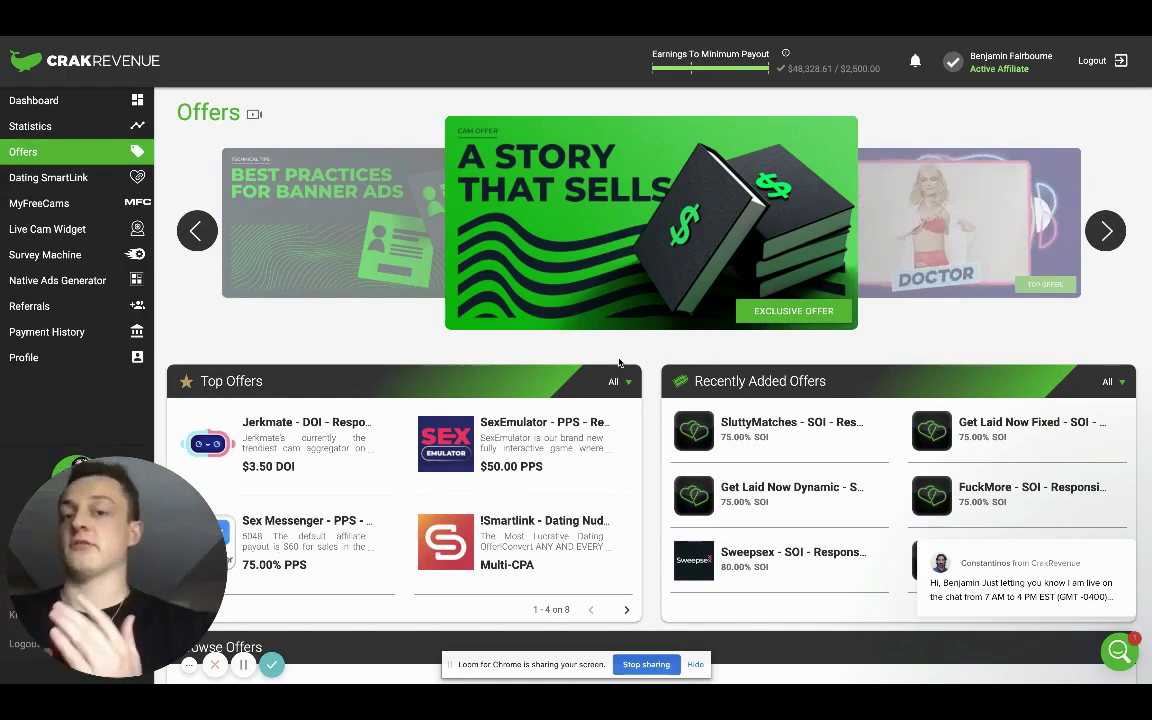
Step: Look over the CrakRevenue Offers page, including the top offers and the filters for browsing offers
scroll(612, 400, down, 10)
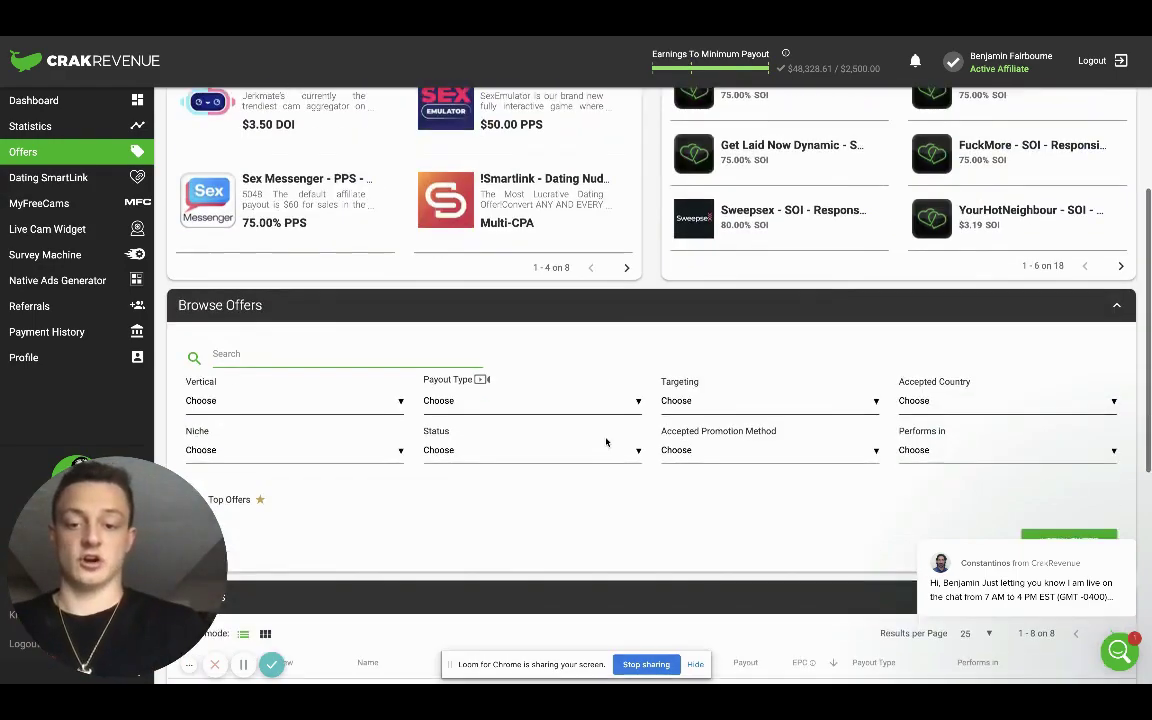
scroll(606, 441, down, 2)
scroll(606, 441, up, 15)
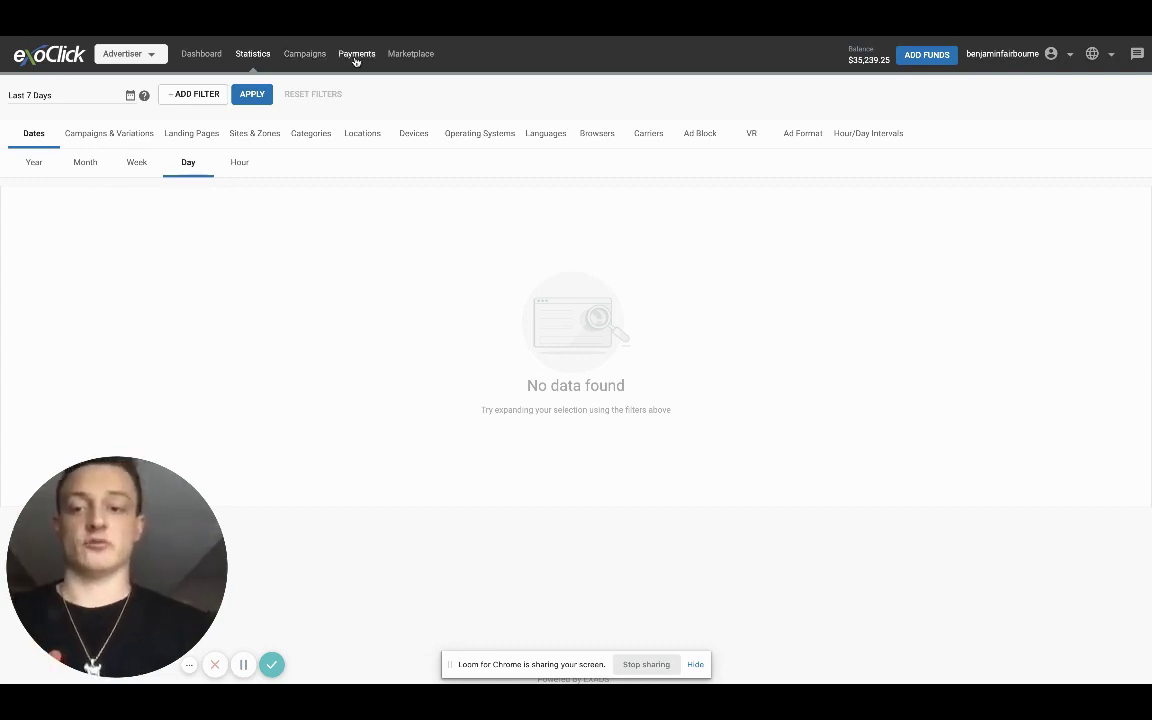
Step: Switch to ExoClick, open the advertiser Marketplace and look through the listed sites and ad zones
click(411, 56)
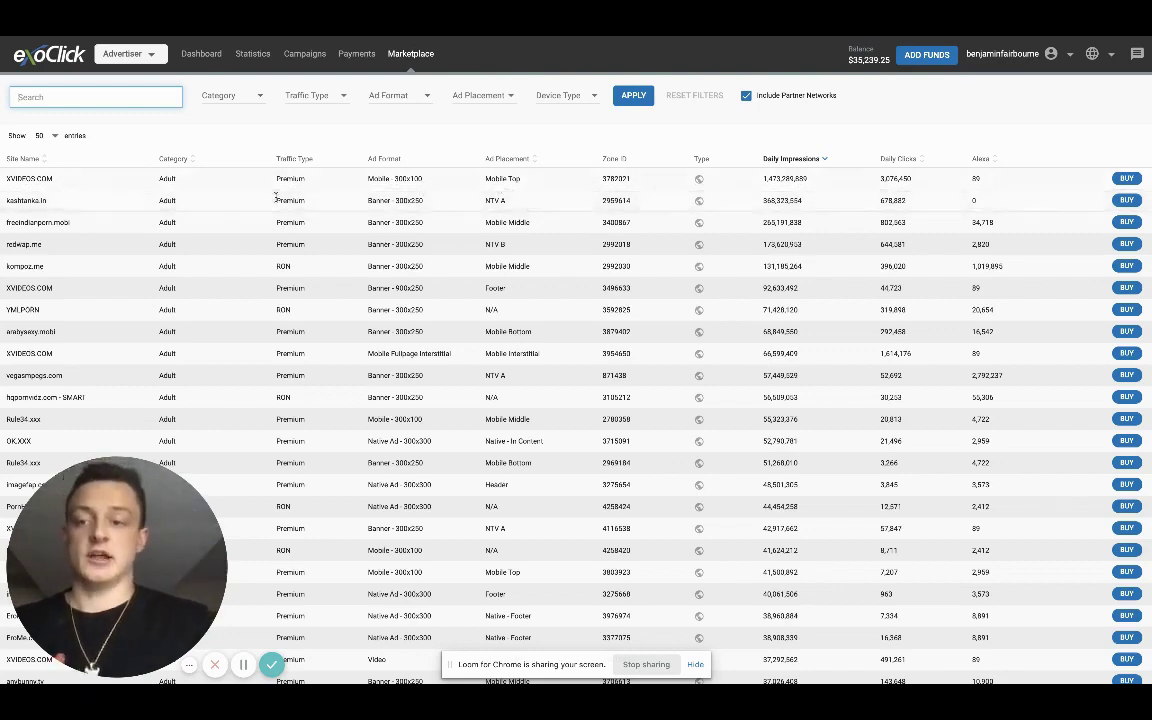
scroll(212, 318, down, 6)
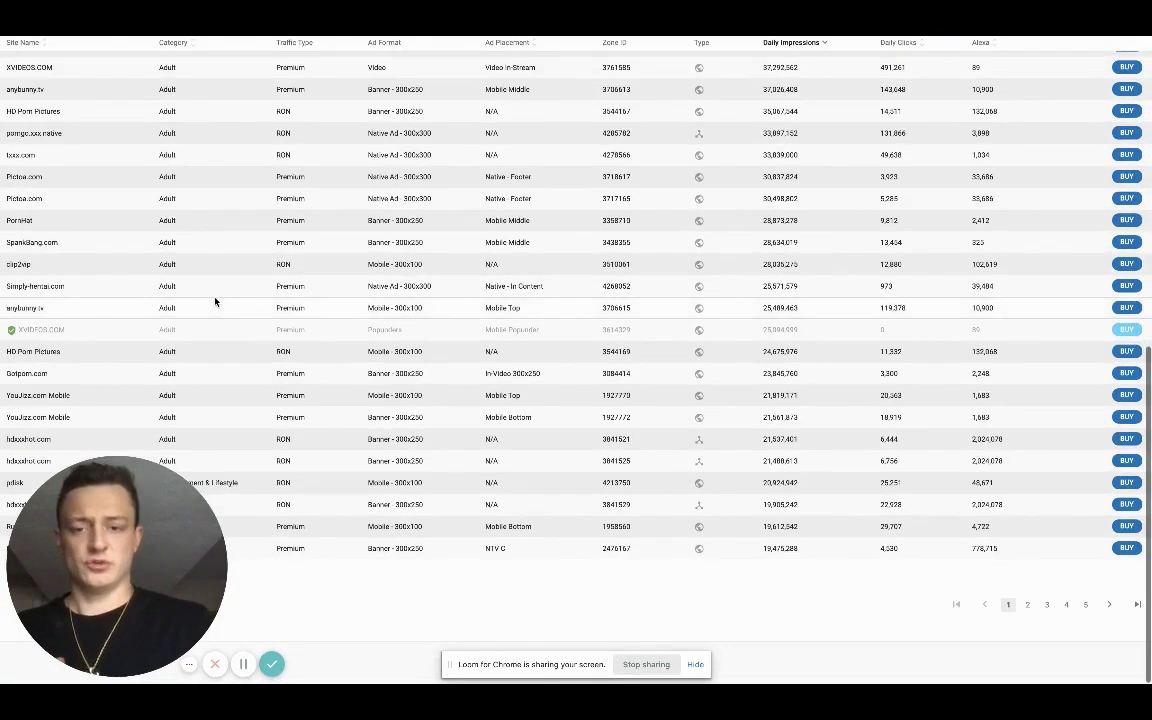
scroll(214, 301, up, 4)
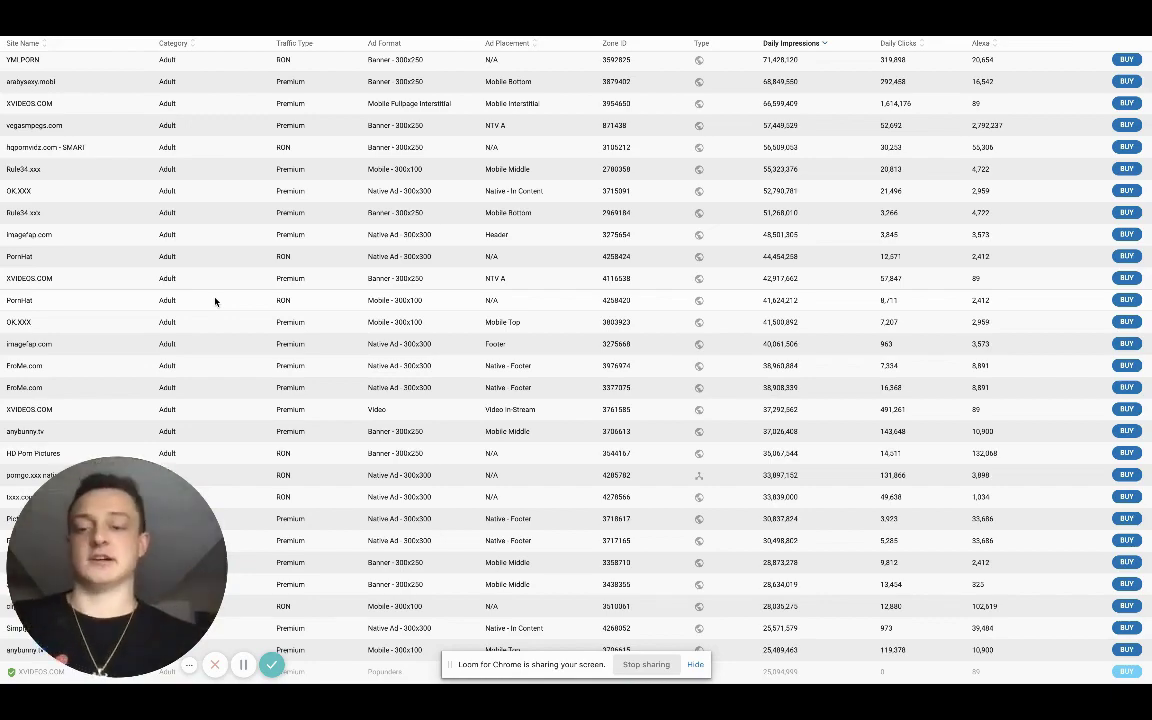
scroll(214, 301, up, 3)
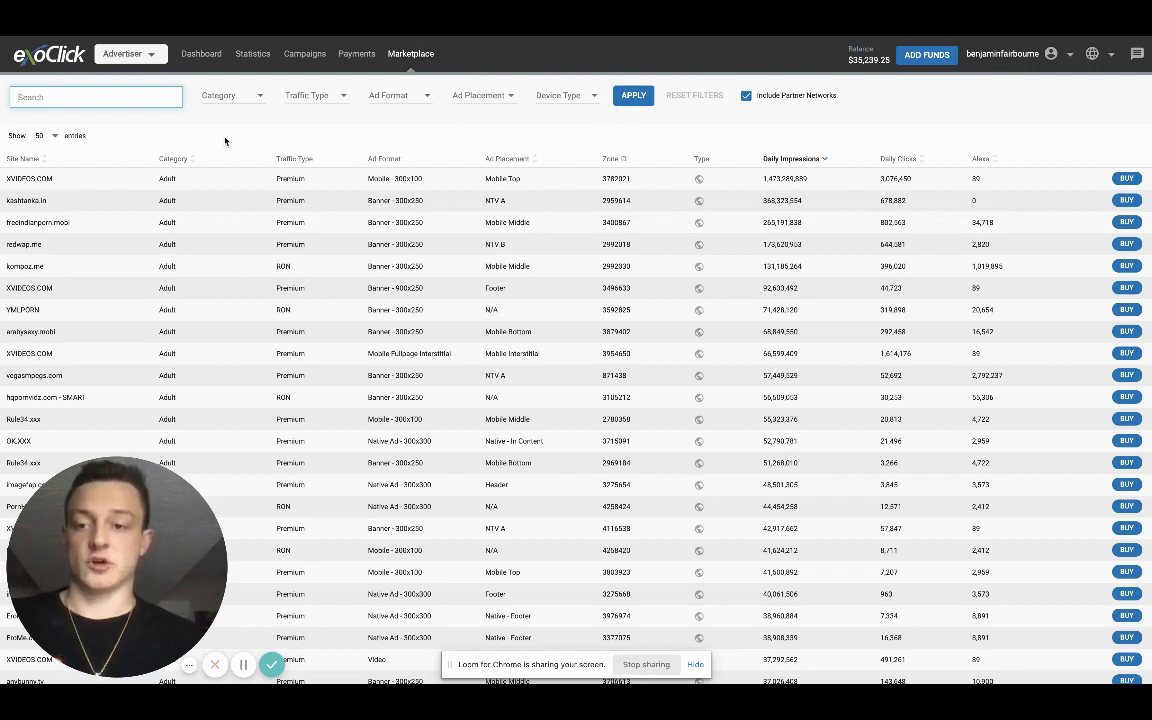
Step: Review the Marketplace filter options for Category and Traffic Type without selecting any
click(231, 98)
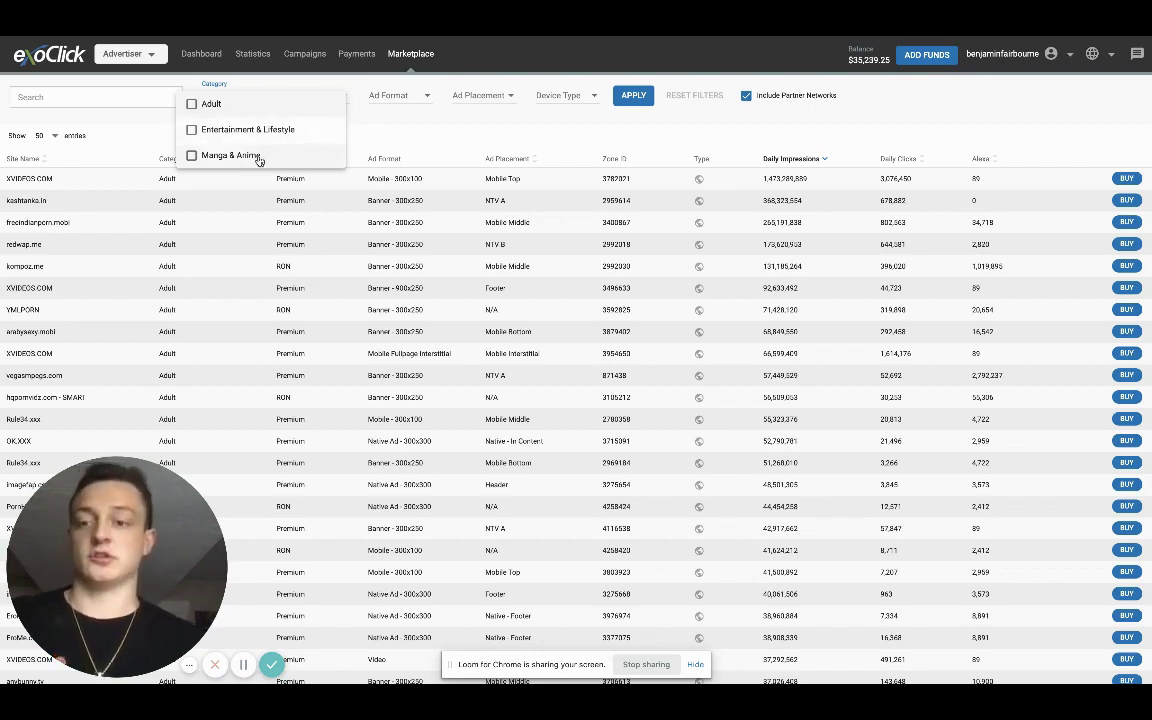
click(310, 95)
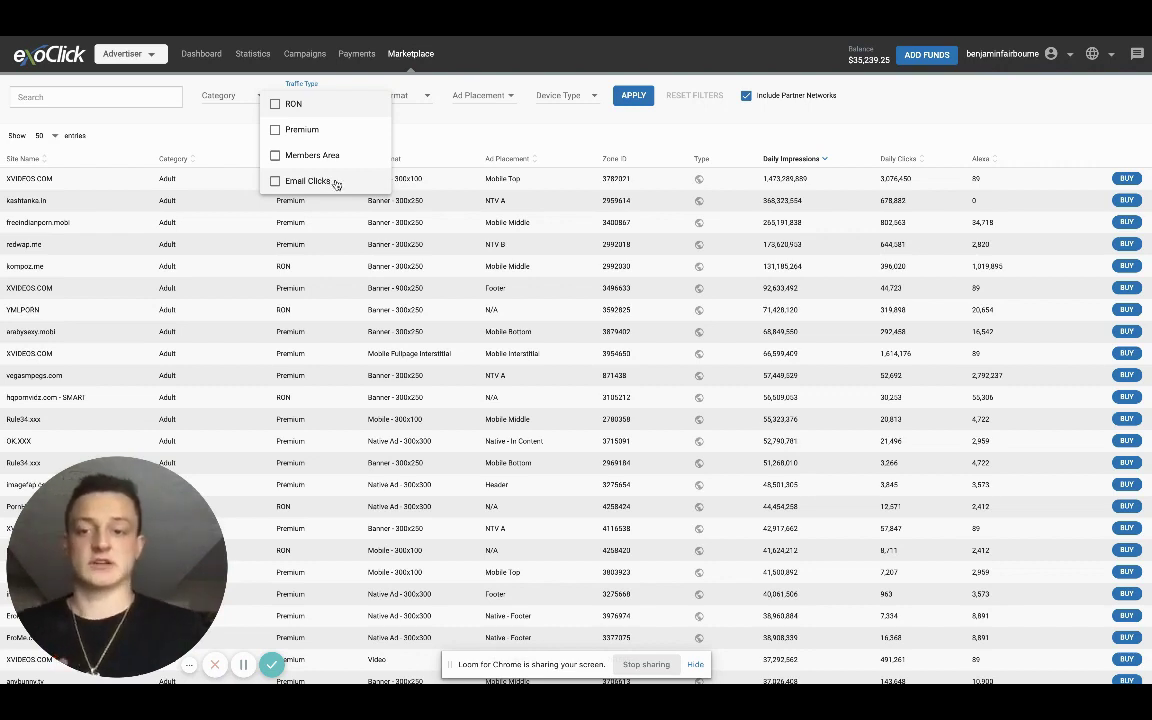
click(405, 100)
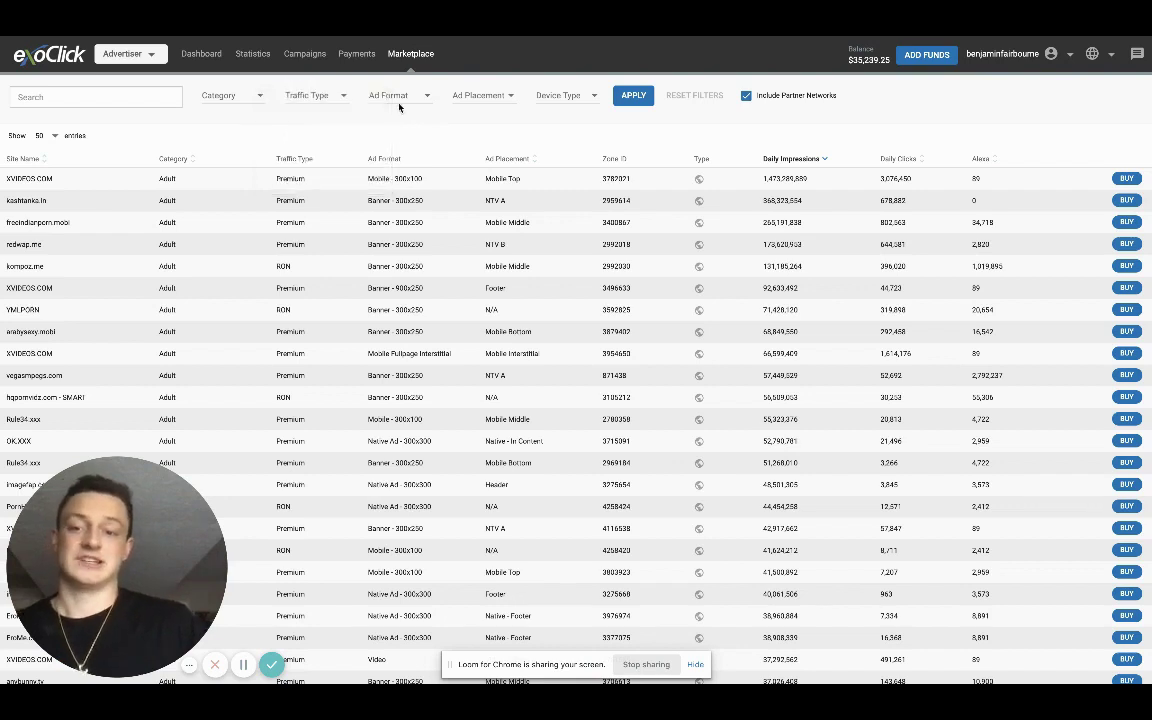
Step: Filter the Marketplace listings to the Popunders ad format
click(395, 95)
scroll(430, 250, down, 1)
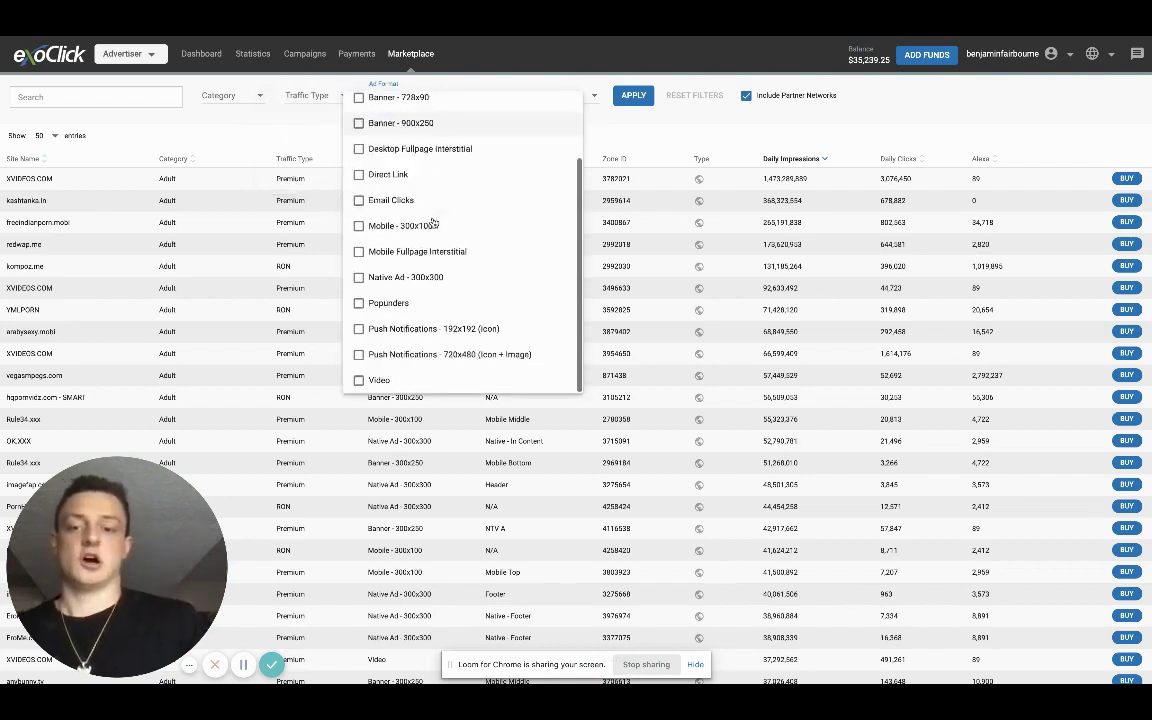
click(418, 303)
click(630, 95)
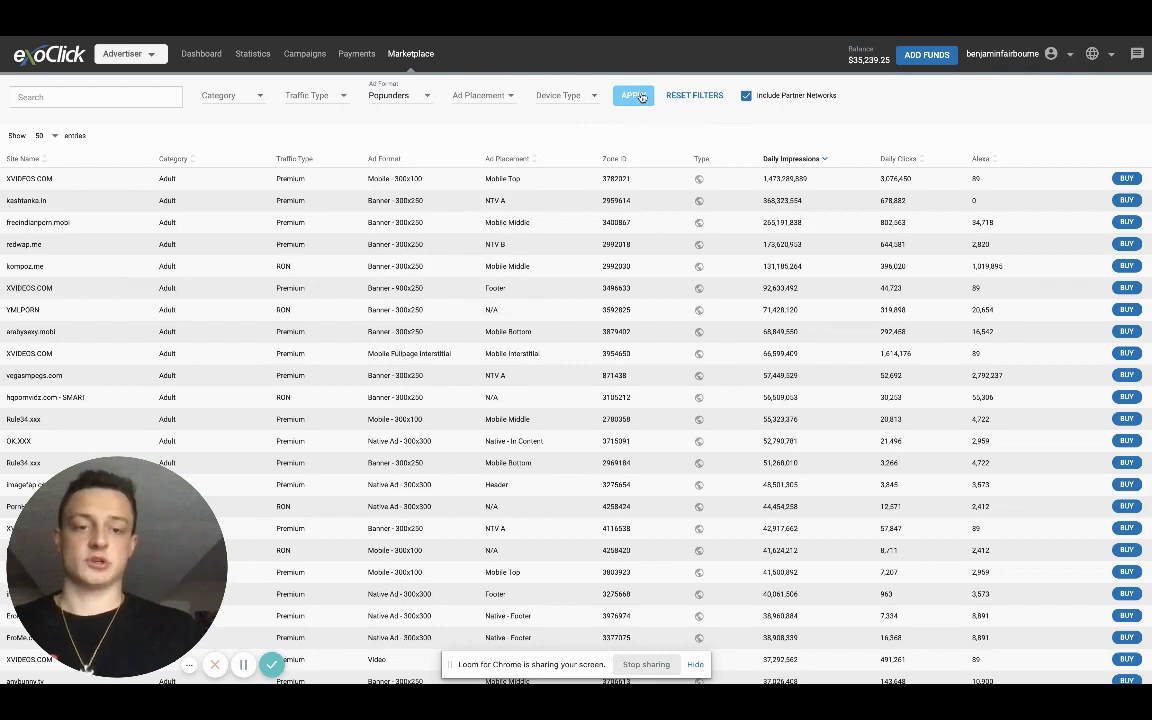
click(641, 96)
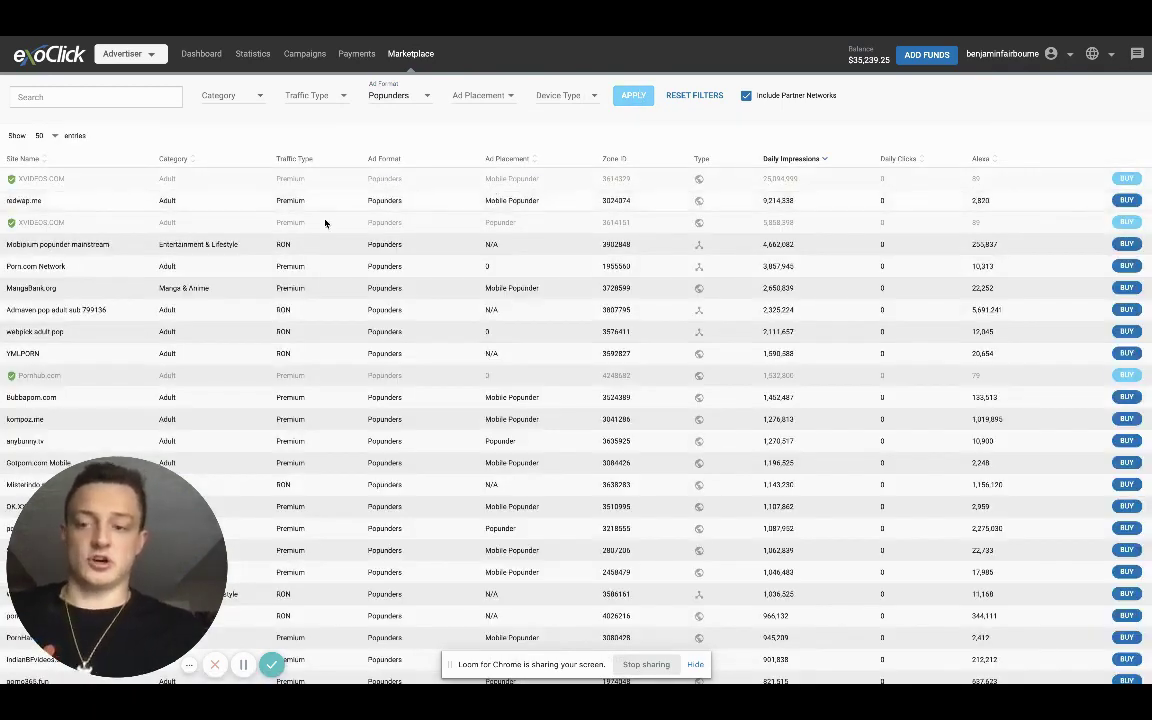
Step: Sort the popunder listings by daily impressions from lowest to highest and look through them
click(793, 160)
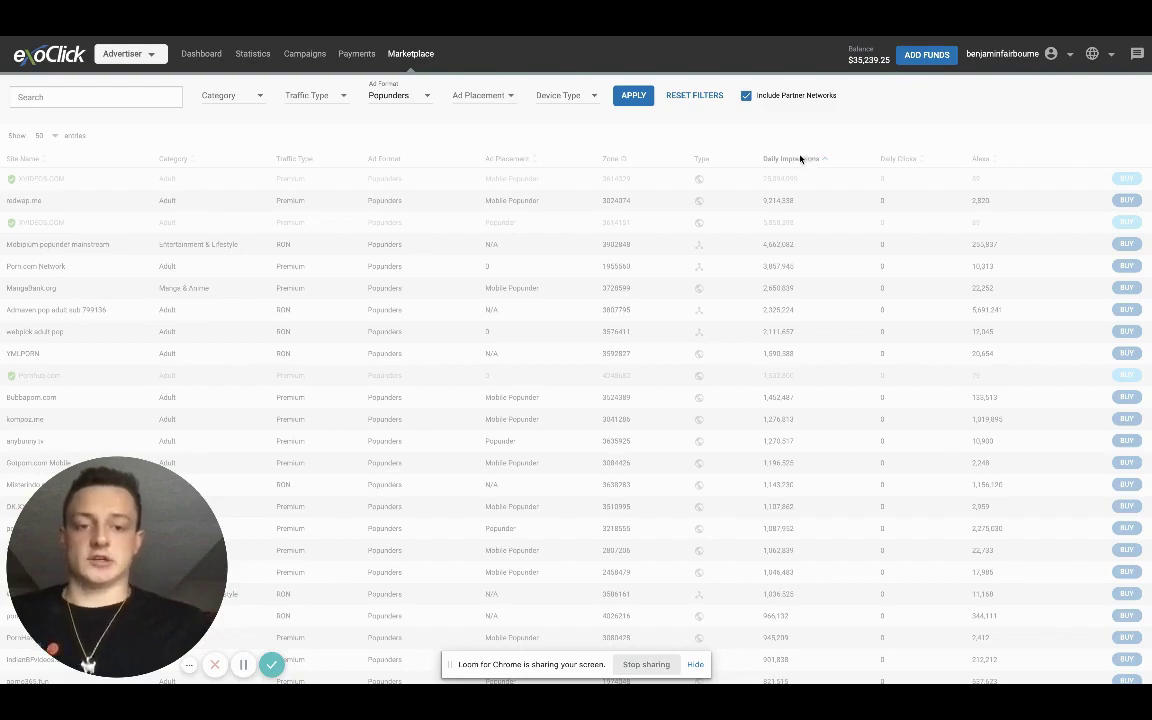
scroll(627, 249, down, 15)
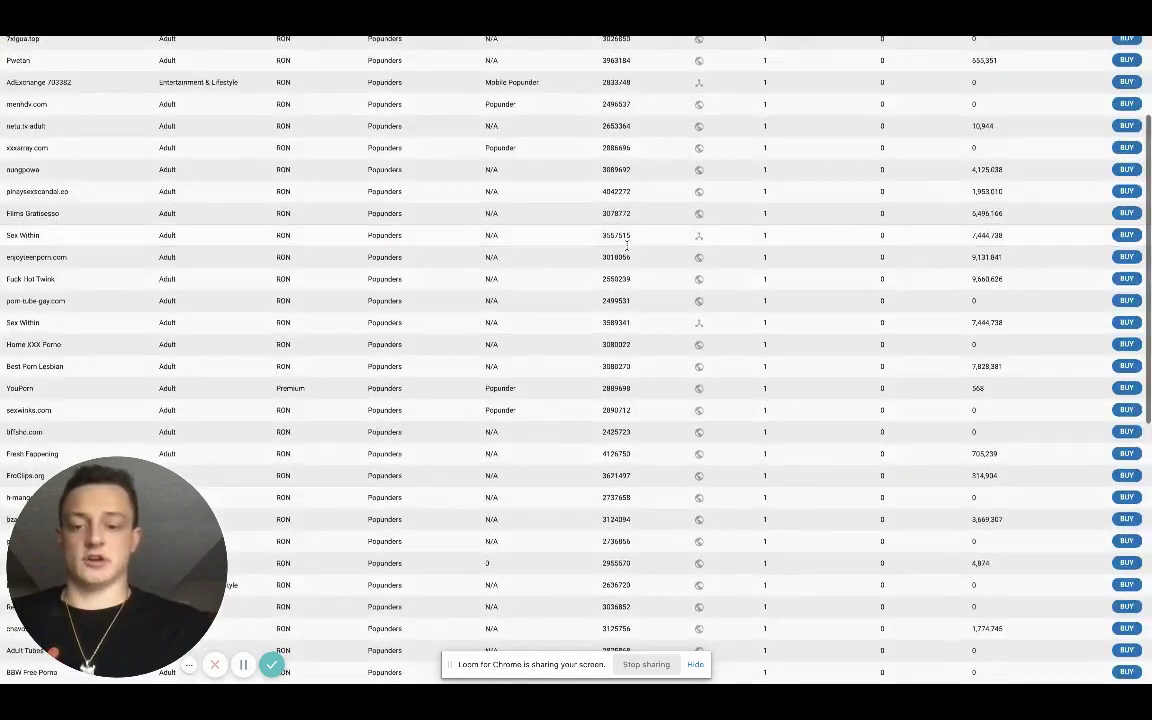
scroll(627, 243, up, 4)
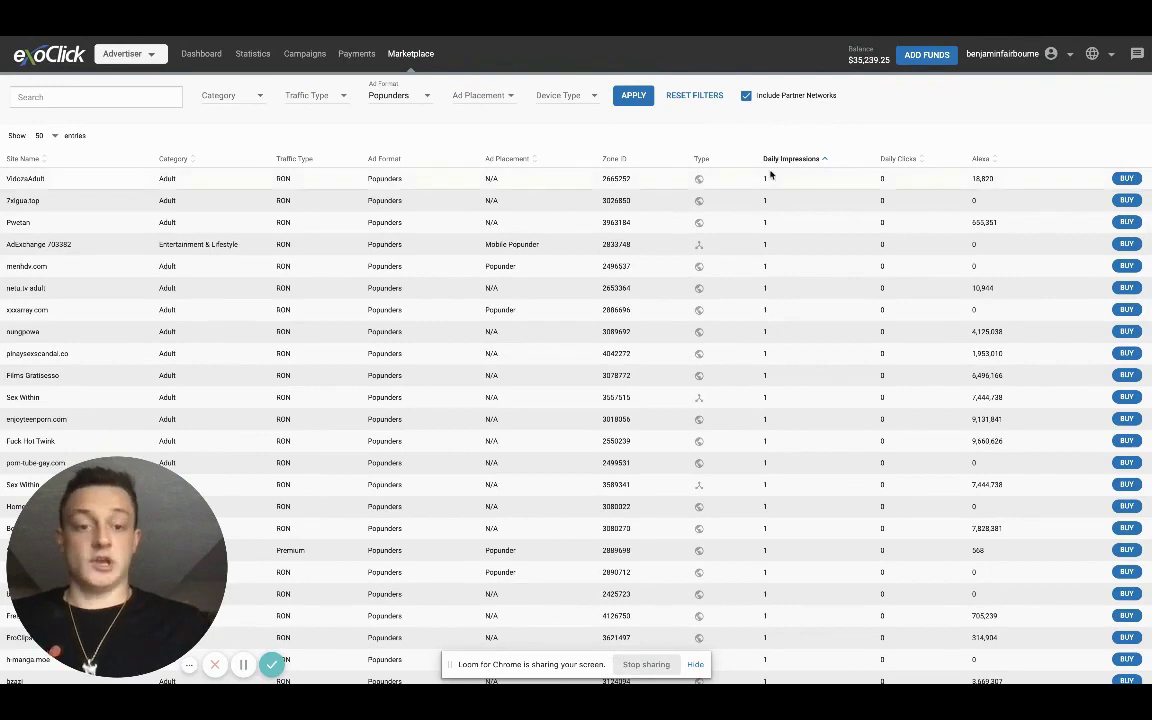
Step: Sort the popunder listings by daily impressions from highest to lowest and review the first page of sites
click(796, 160)
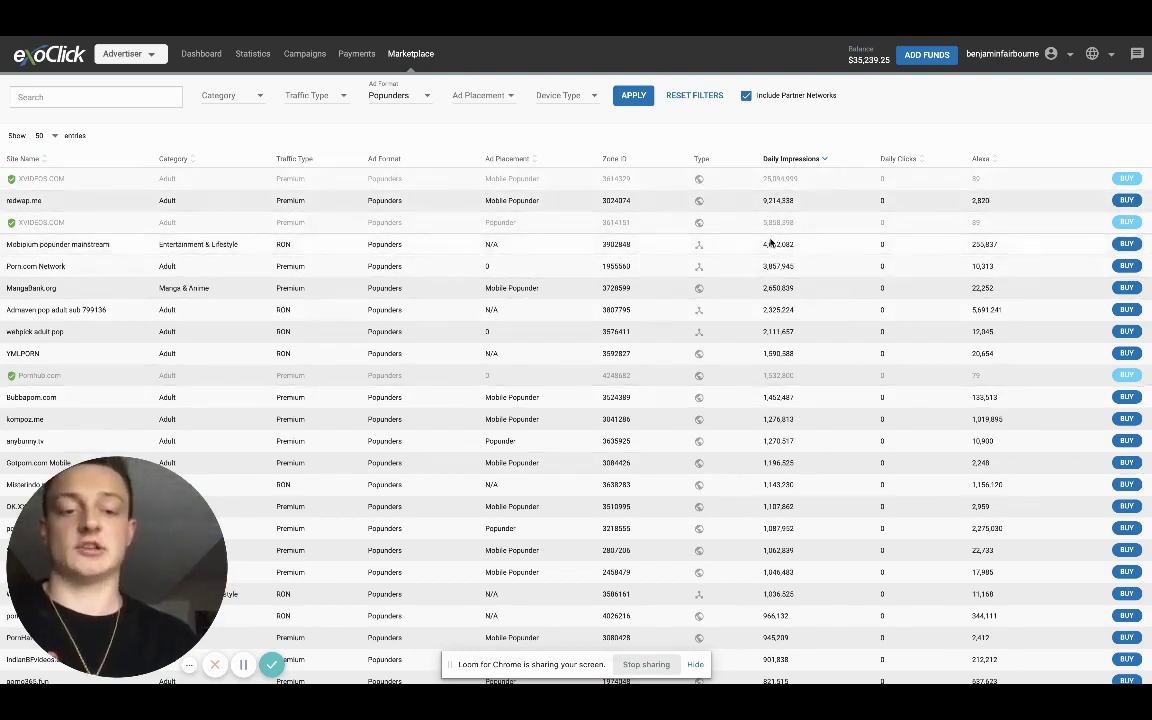
scroll(797, 268, down, 3)
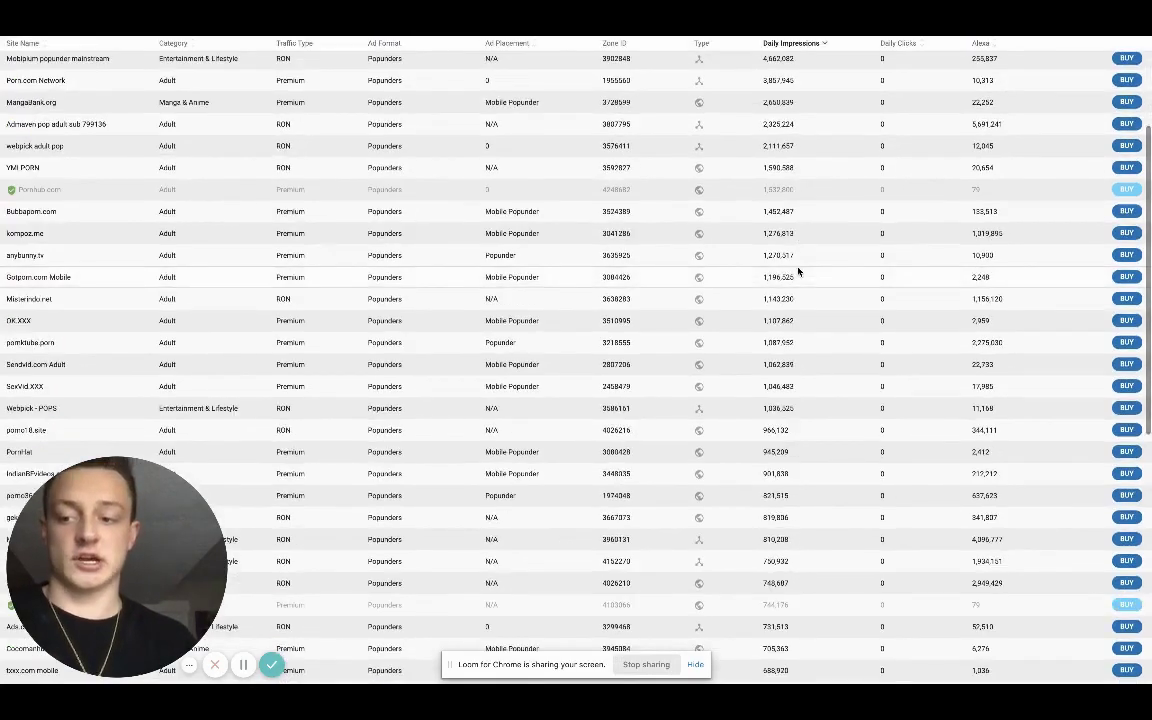
scroll(797, 270, down, 5)
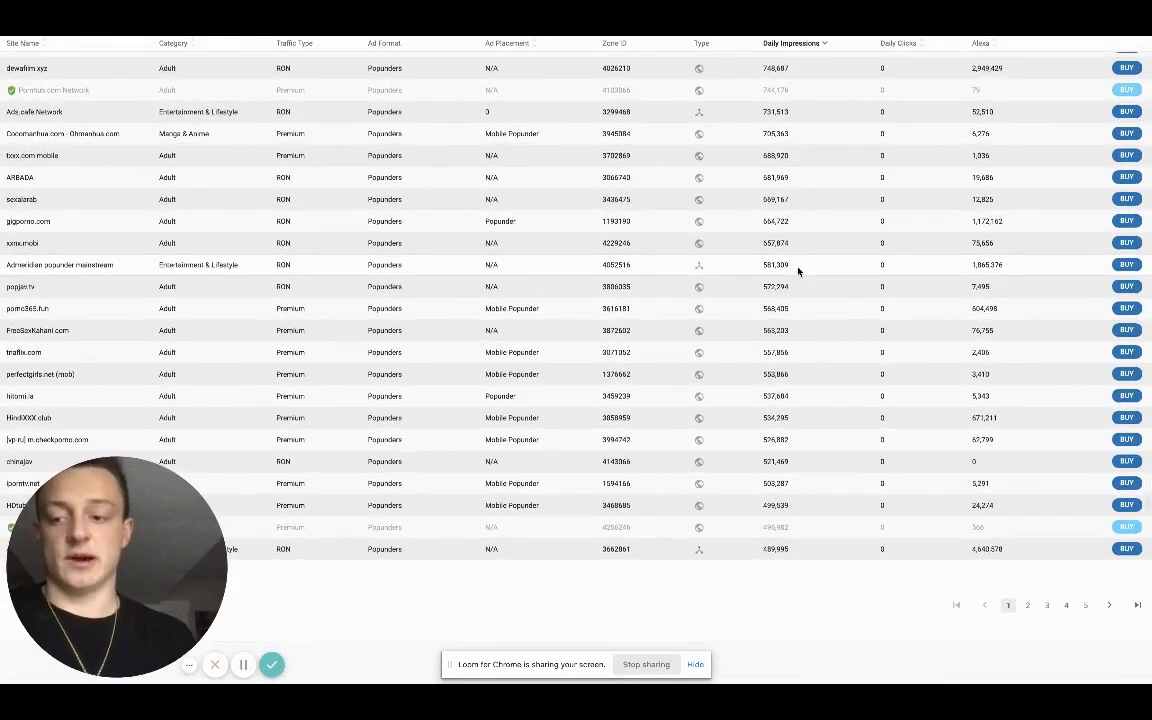
scroll(797, 270, up, 10)
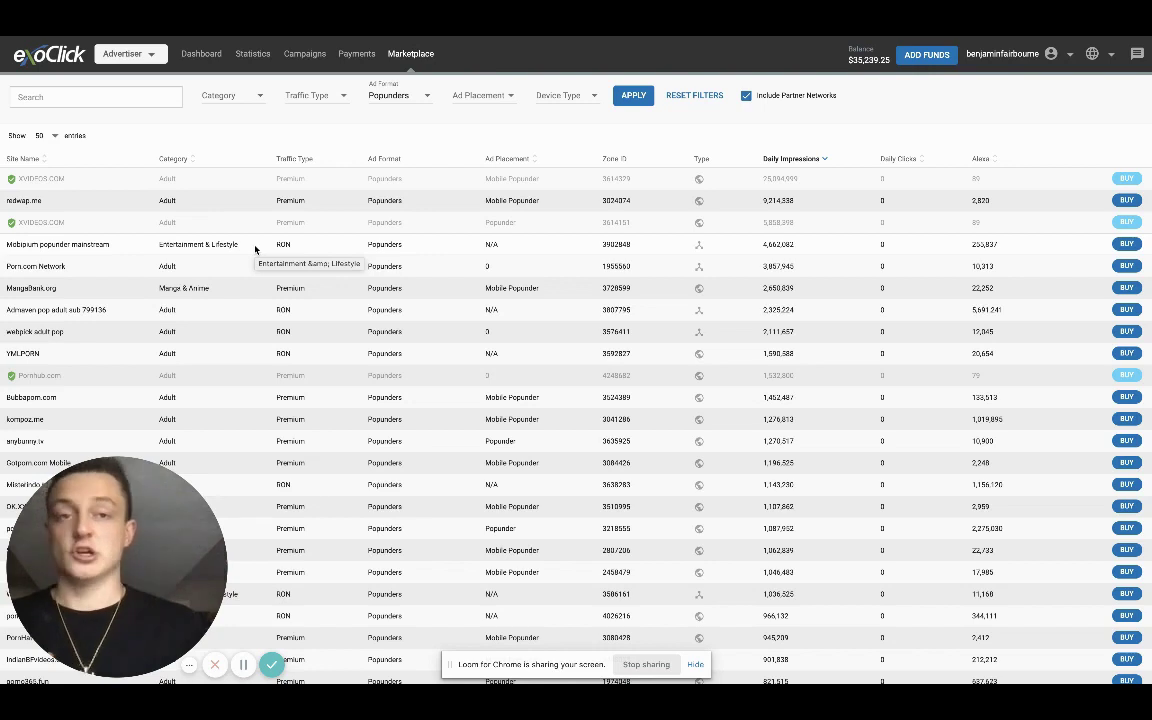
click(401, 95)
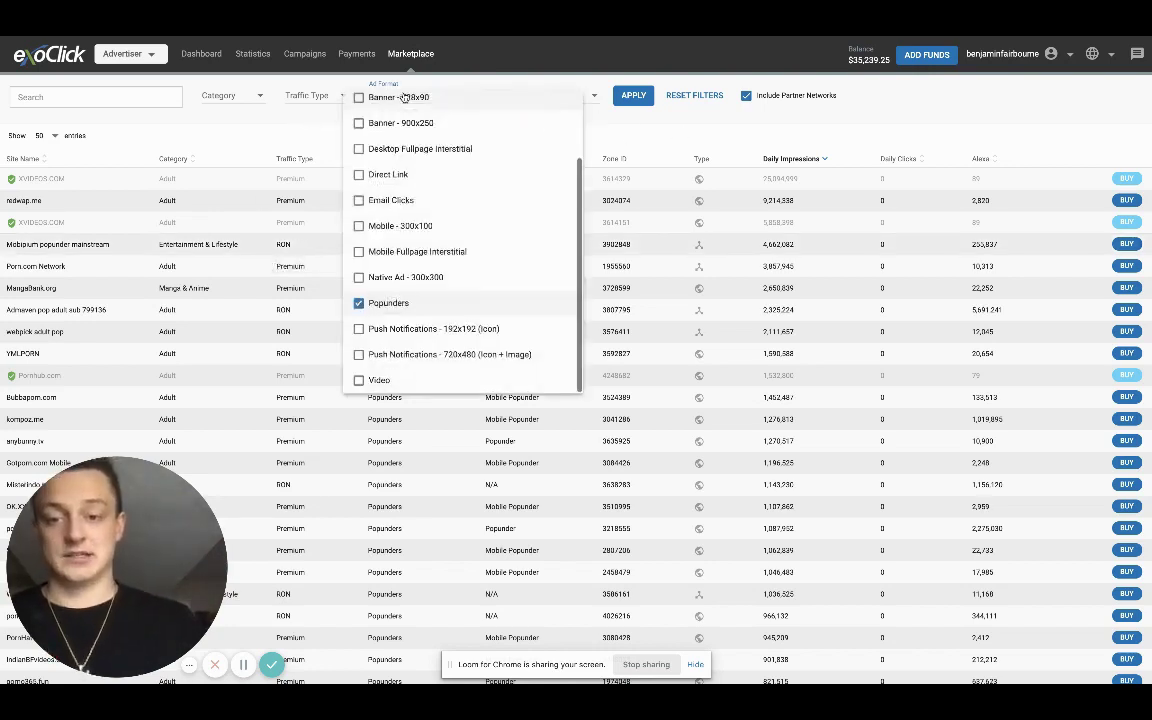
click(684, 150)
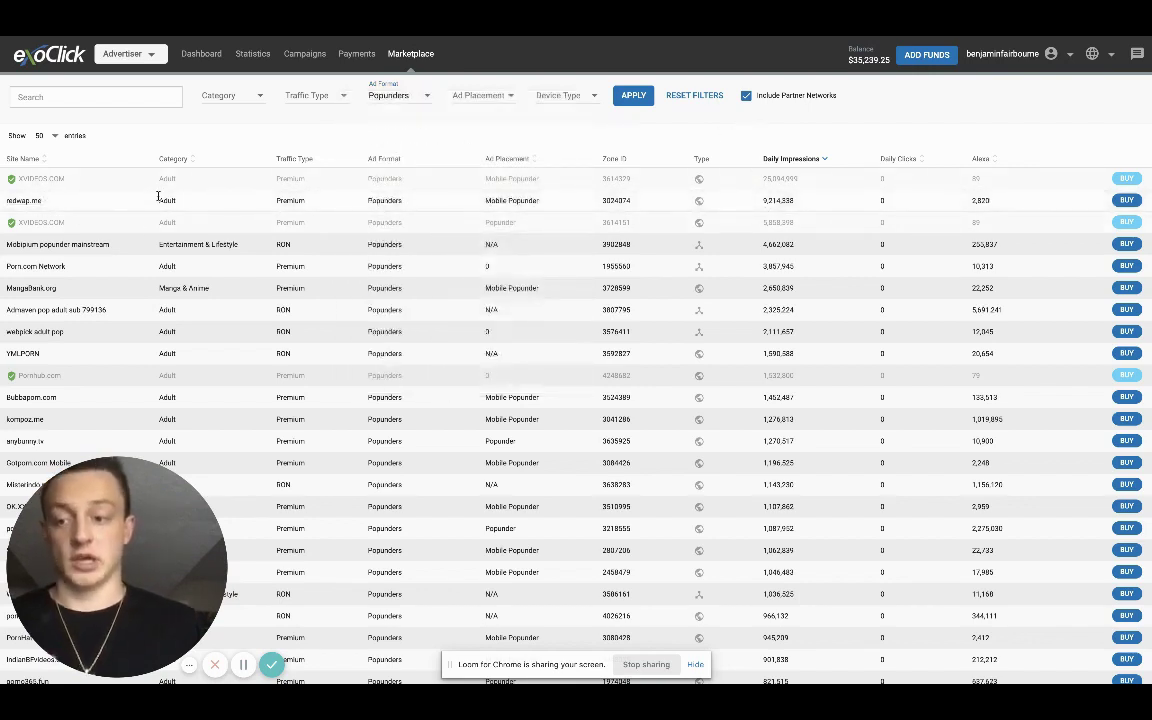
scroll(390, 236, down, 10)
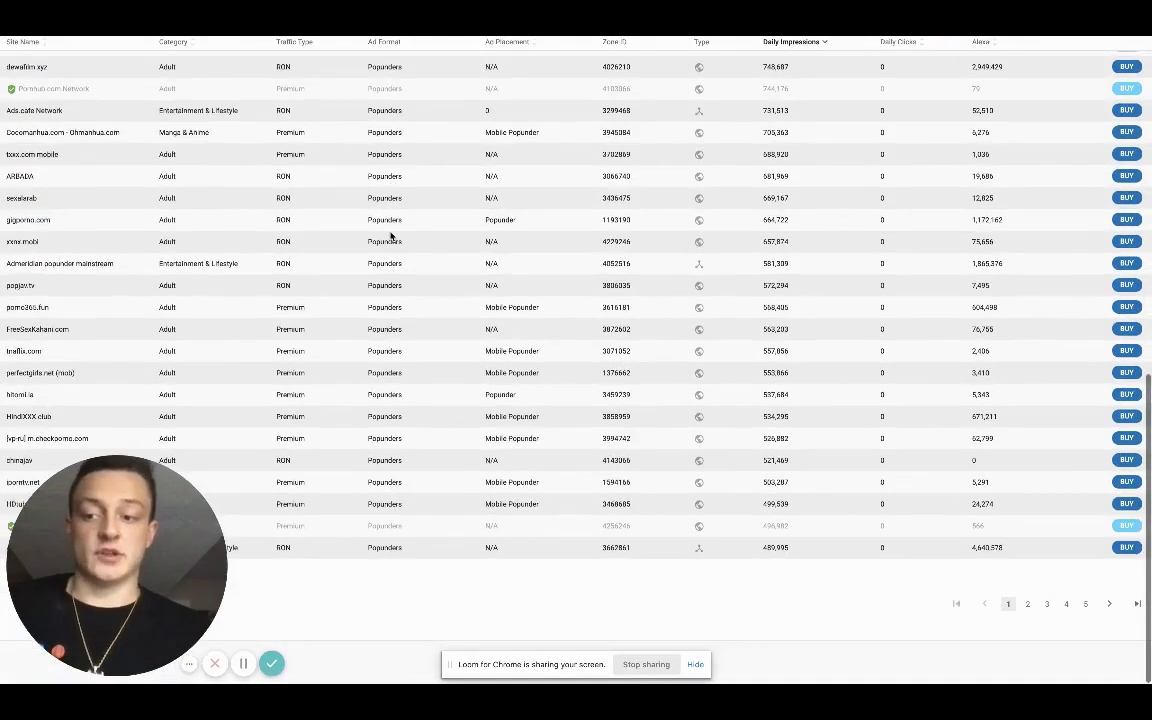
scroll(390, 236, up, 10)
Step: Replace the Popunders ad format filter with Banner - 300x250 and apply it to the Marketplace listings
click(398, 96)
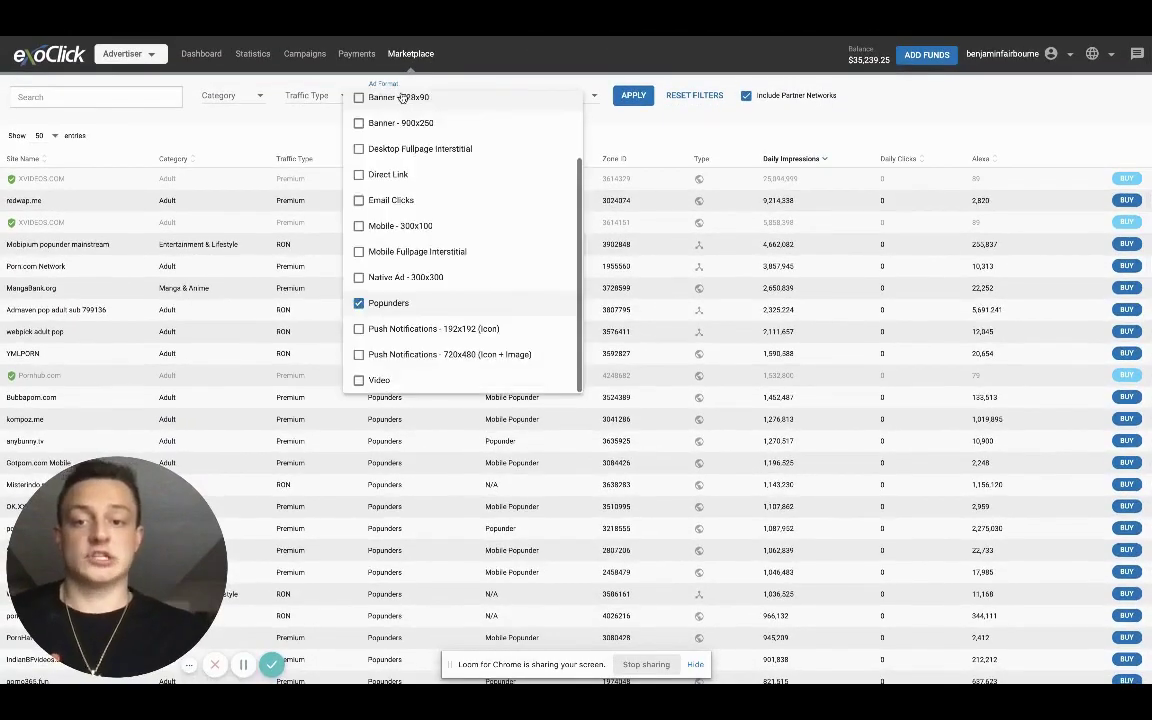
click(479, 298)
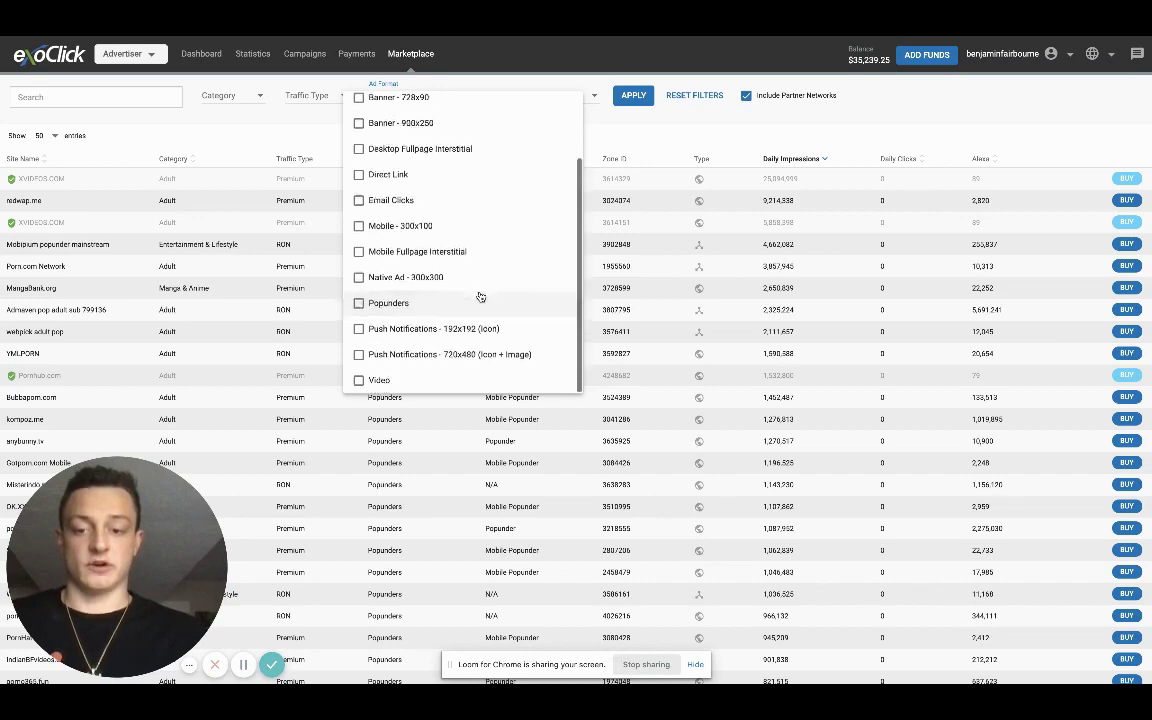
scroll(453, 372, up, 2)
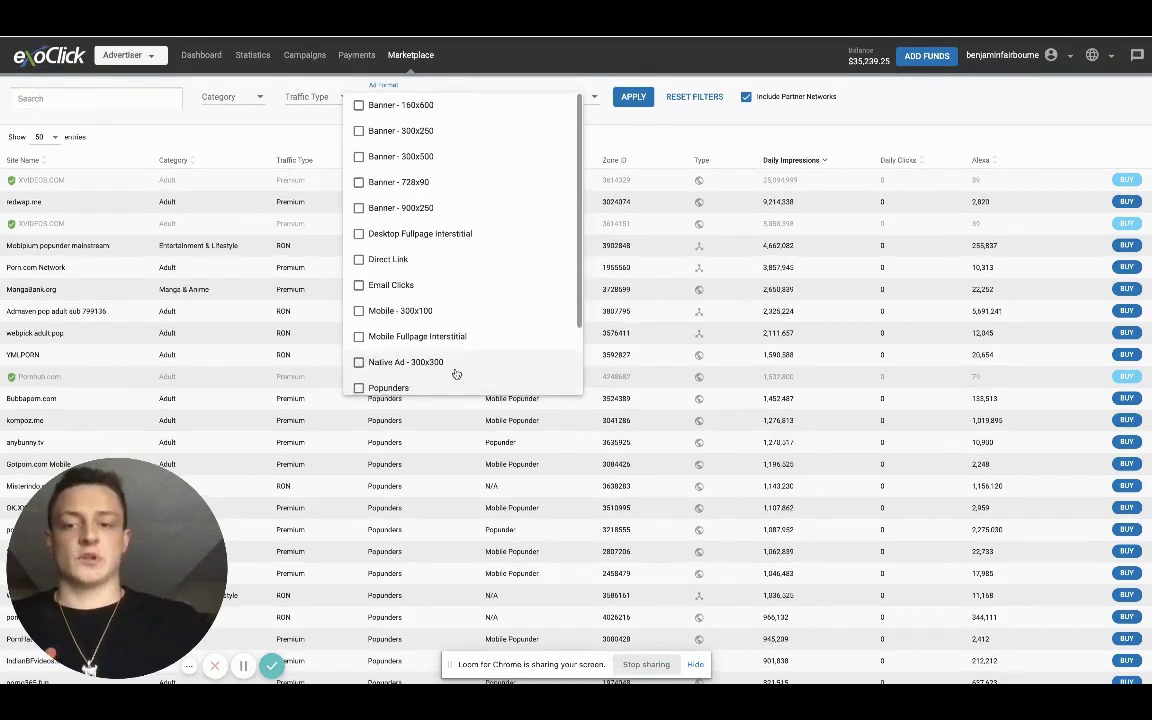
click(437, 130)
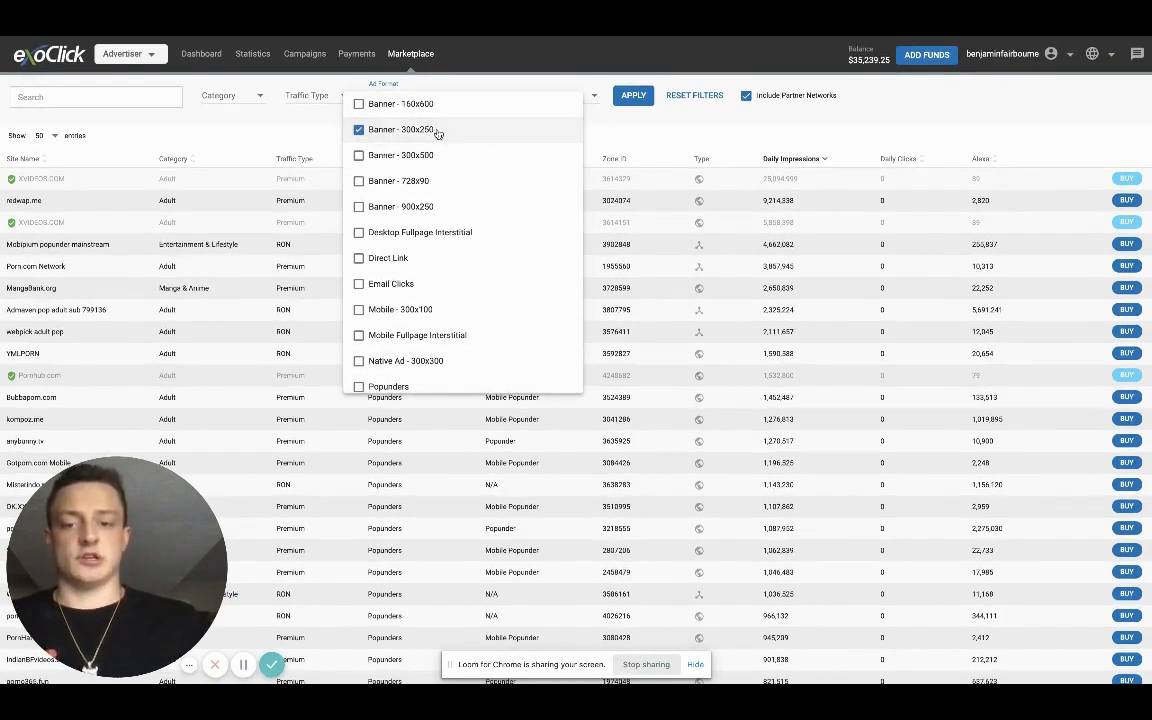
click(631, 95)
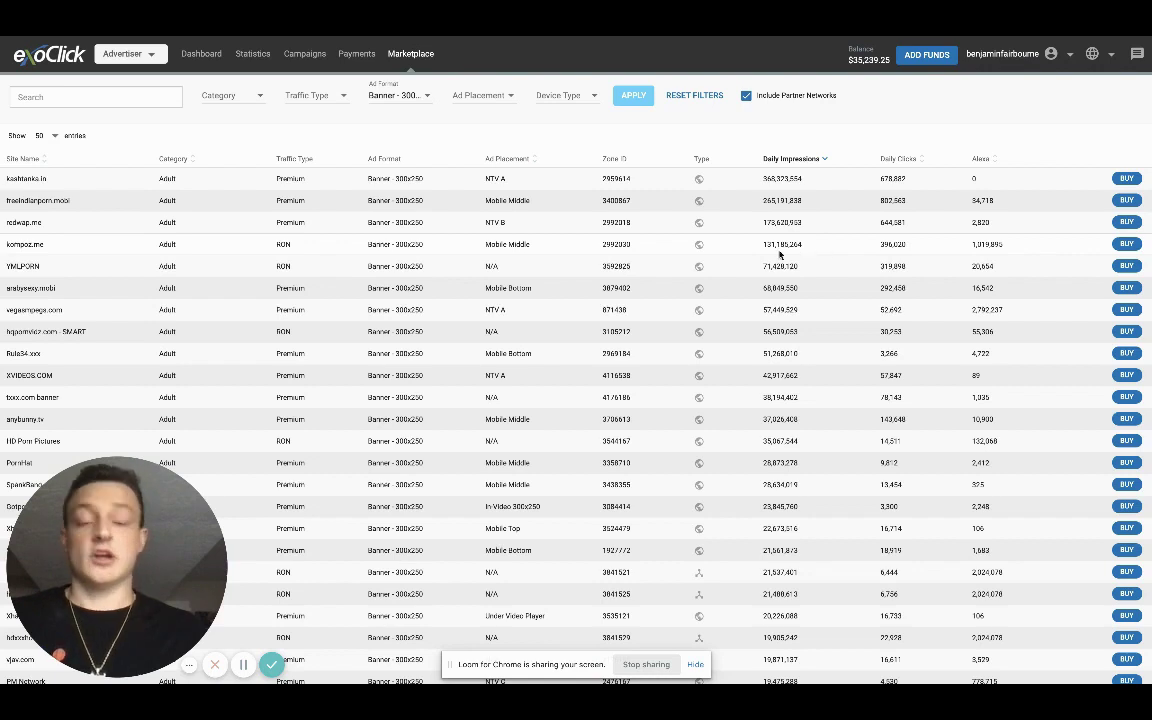
Step: Examine the sites offering 300x250 banner zones, comparing their names, placements, daily impressions and Alexa ranks
mouse_move(38, 185)
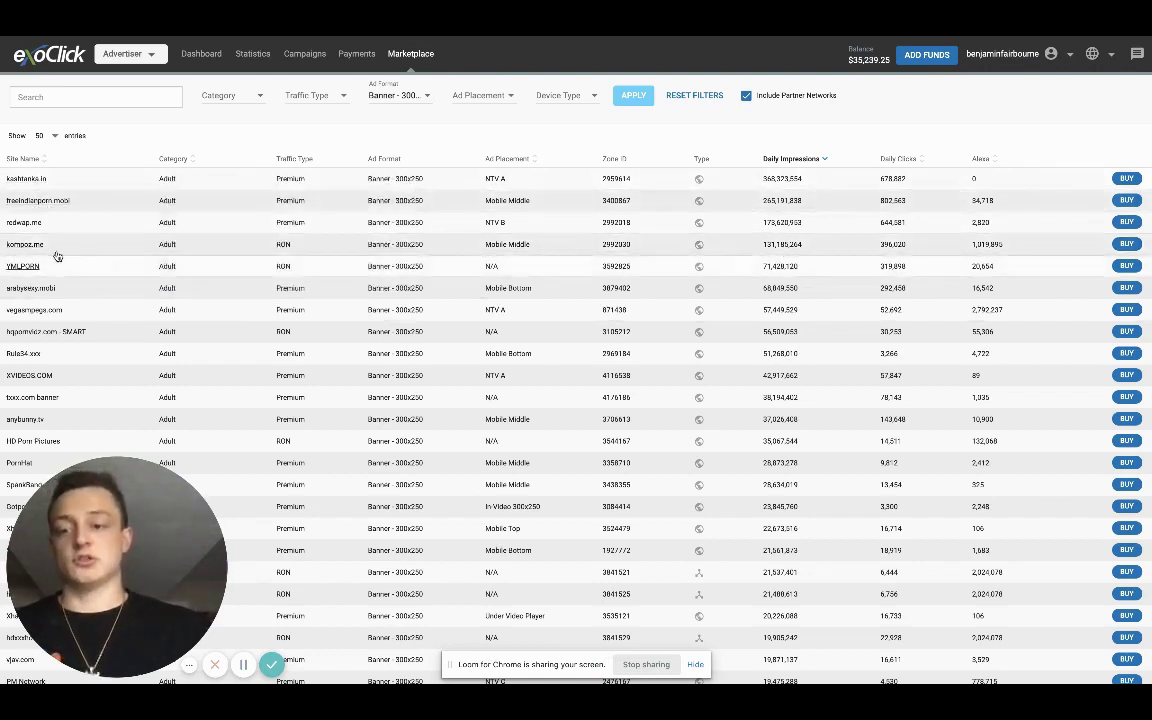
scroll(46, 325, down, 5)
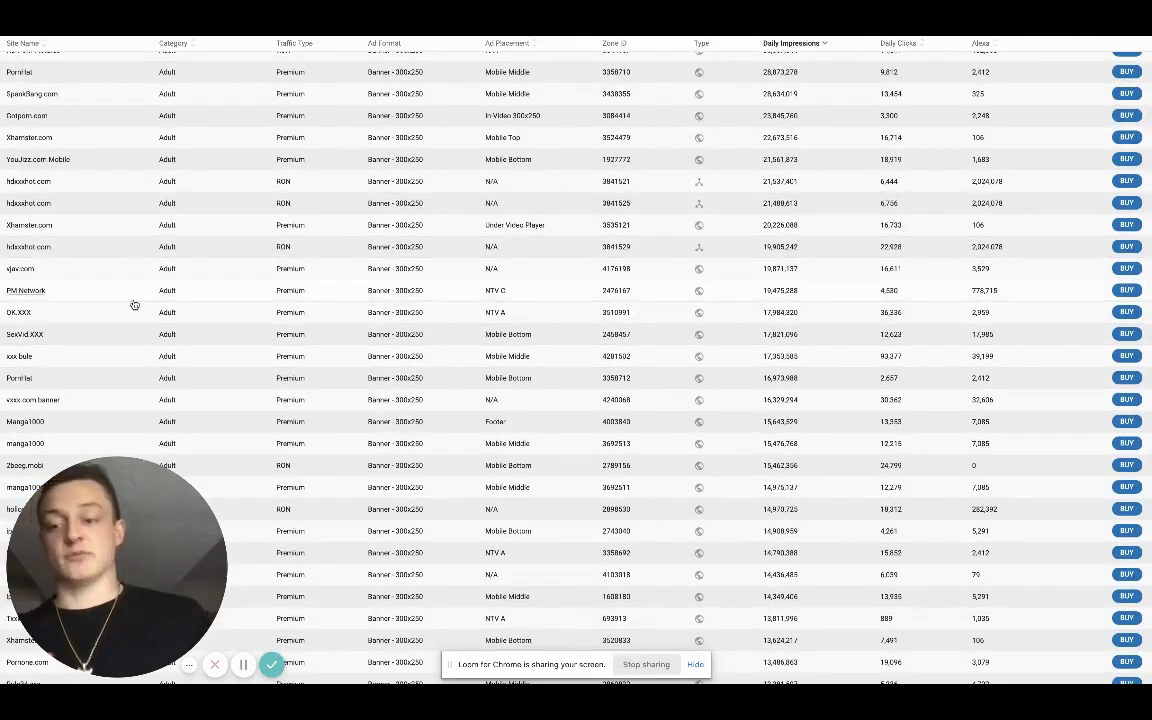
scroll(731, 293, up, 5)
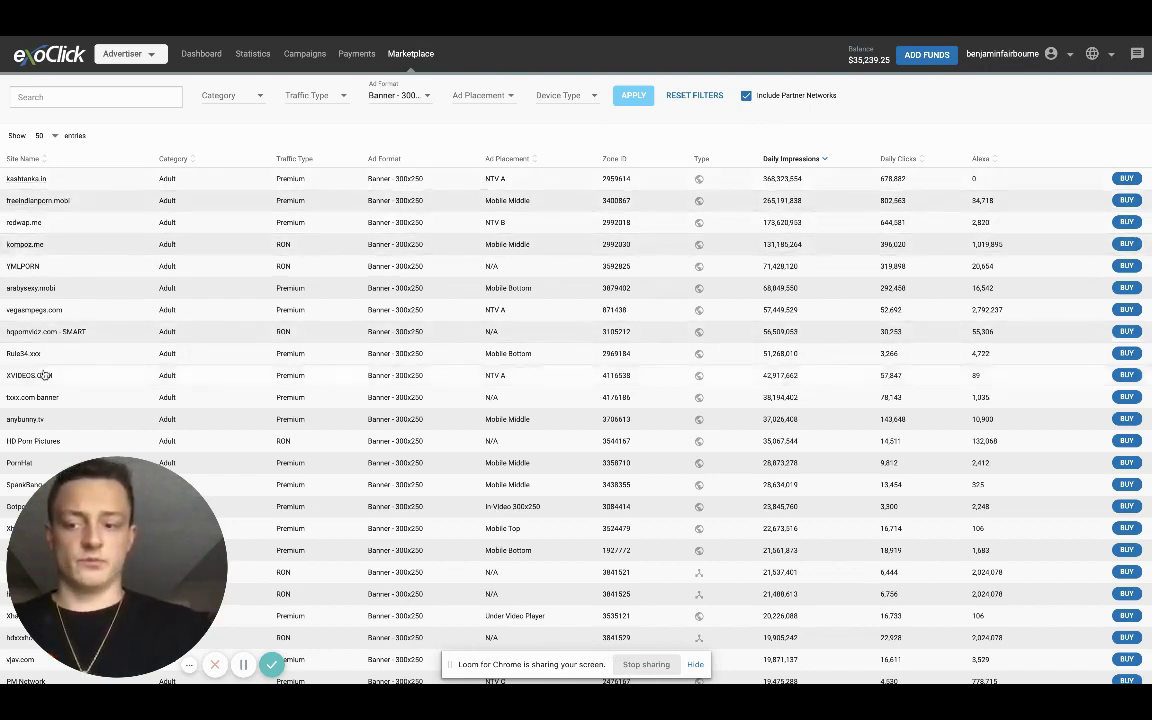
mouse_move(40, 375)
scroll(352, 360, down, 1)
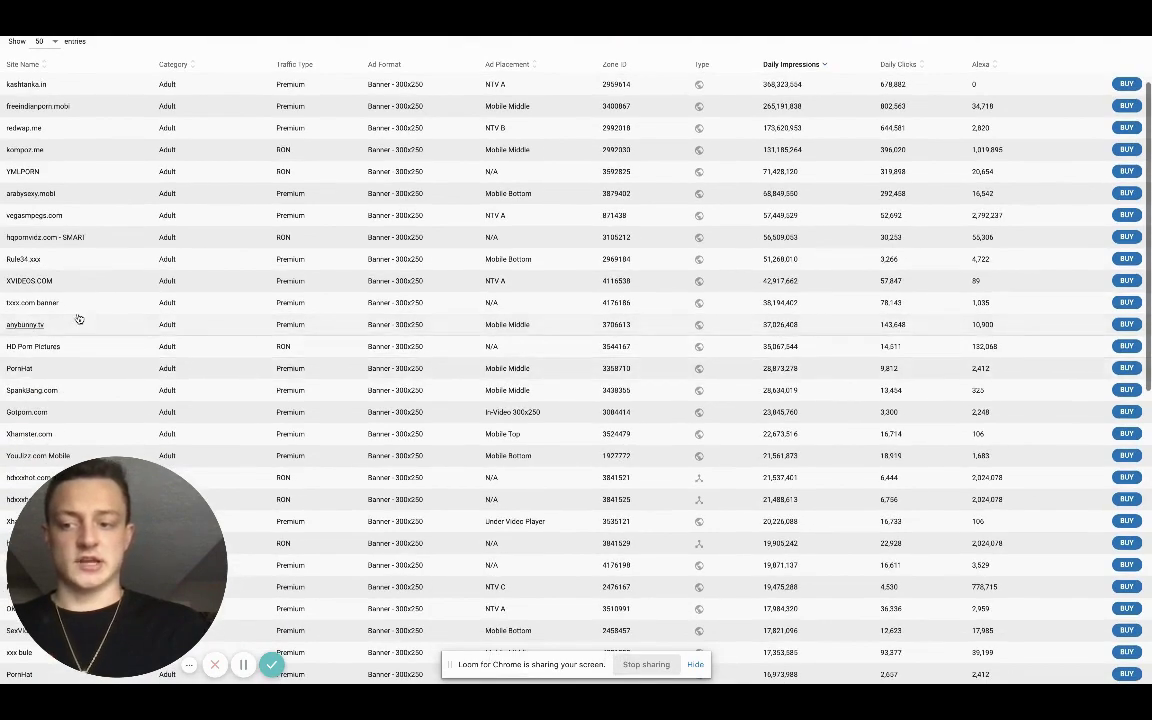
scroll(147, 316, down, 1)
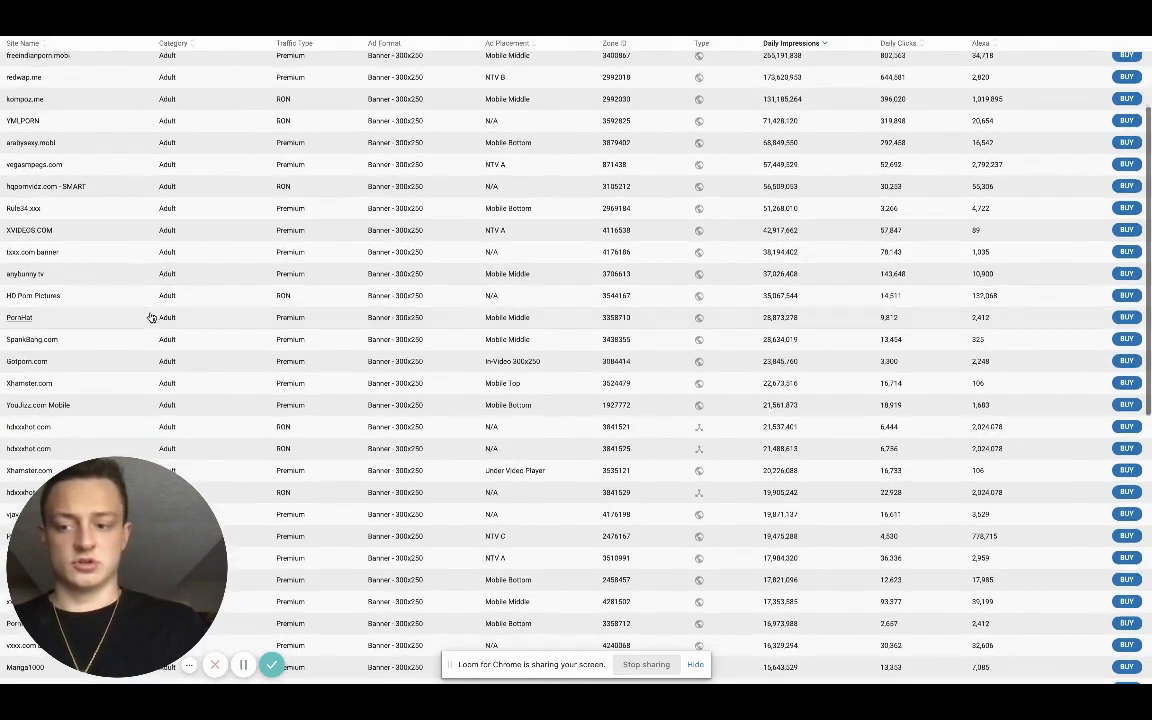
scroll(150, 316, down, 1)
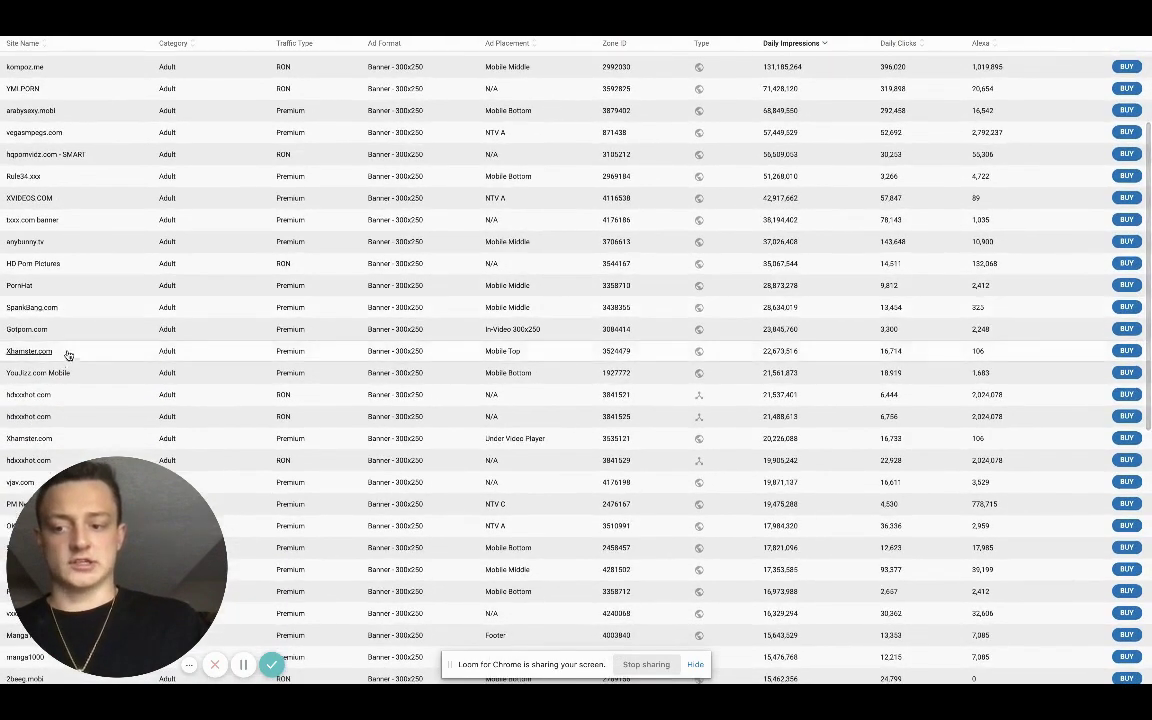
scroll(208, 352, down, 4)
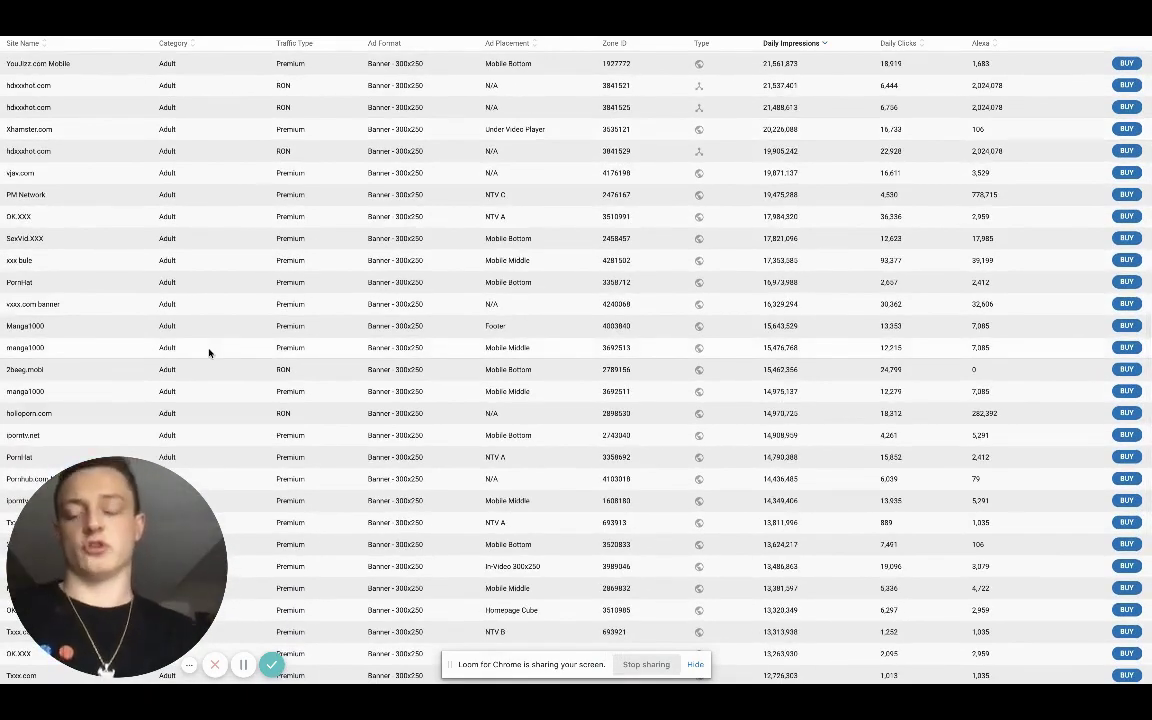
scroll(209, 352, down, 5)
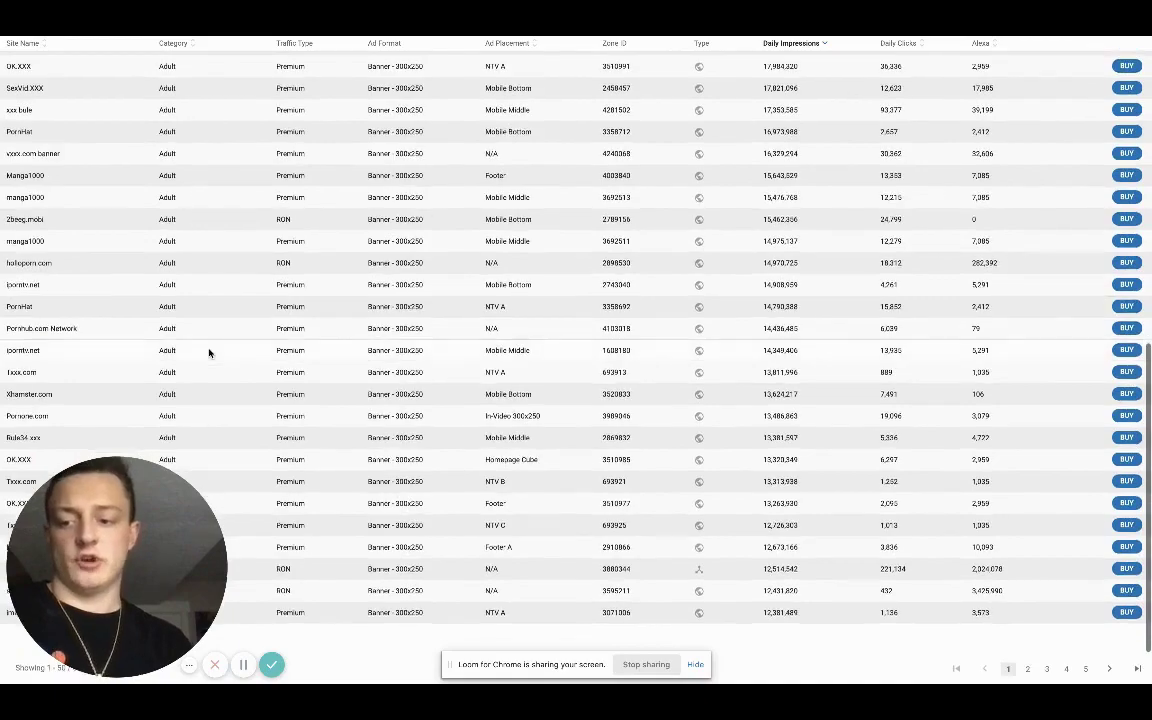
Step: Switch to CrakRevenue's Offers page and look through both pages of the Top Offers
scroll(209, 352, up, 15)
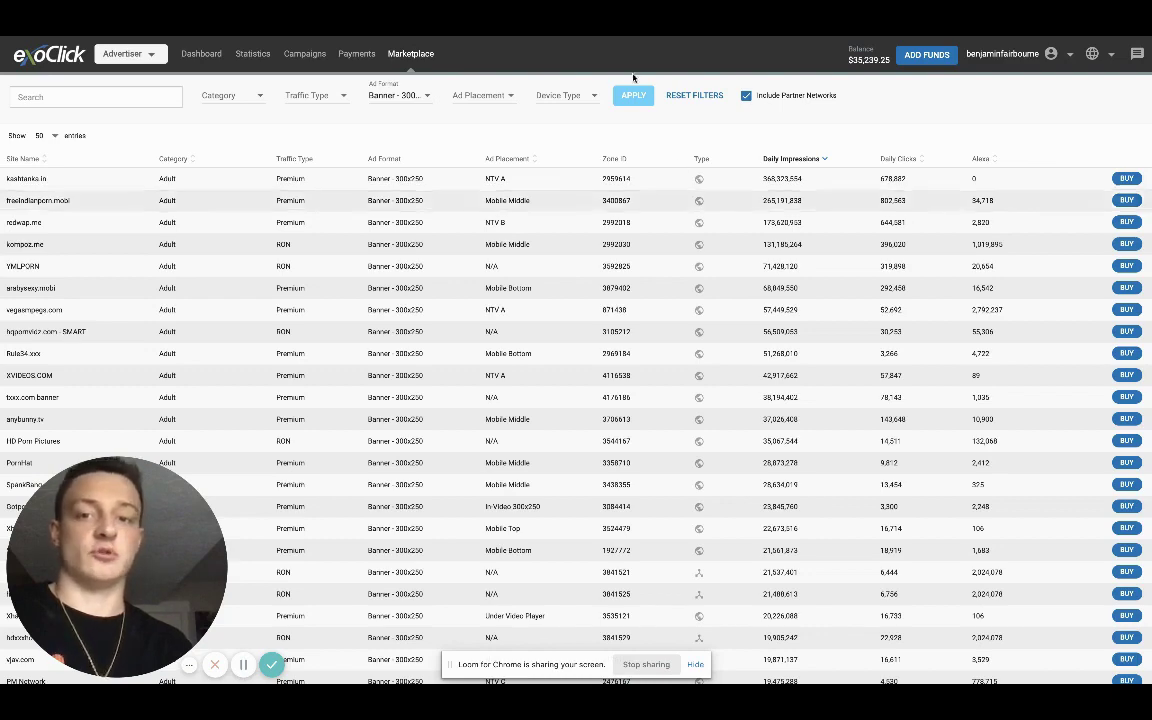
key(ctrl+Tab)
scroll(518, 478, down, 1)
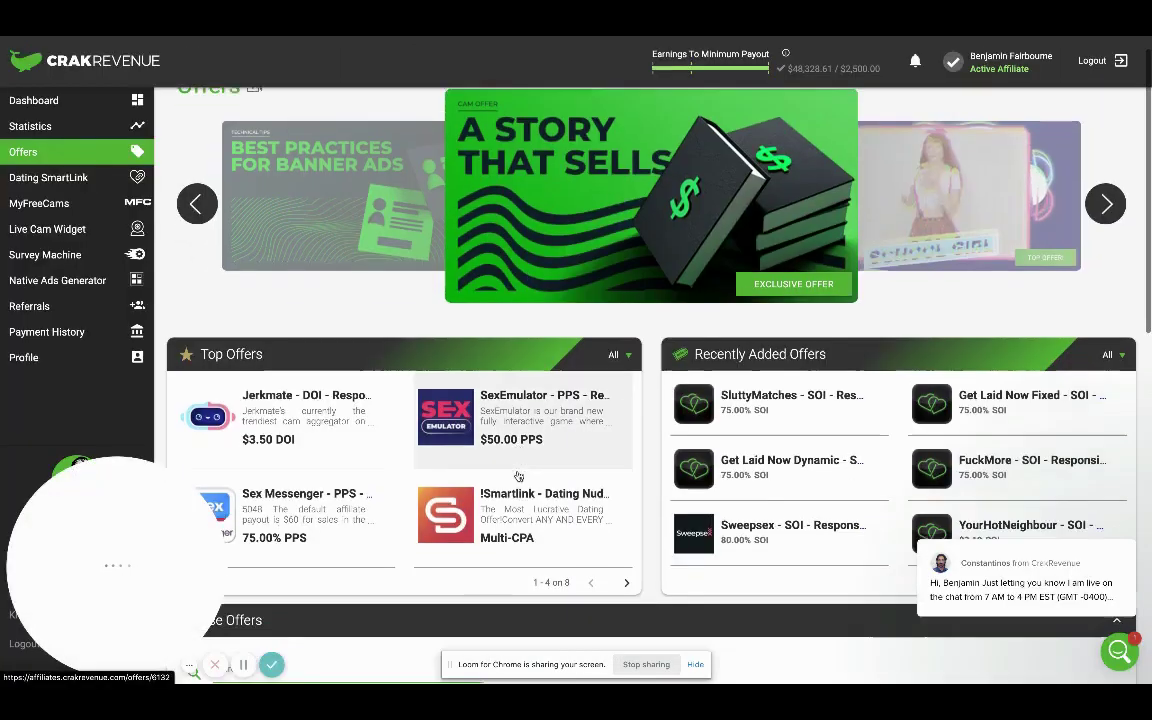
scroll(518, 478, down, 2)
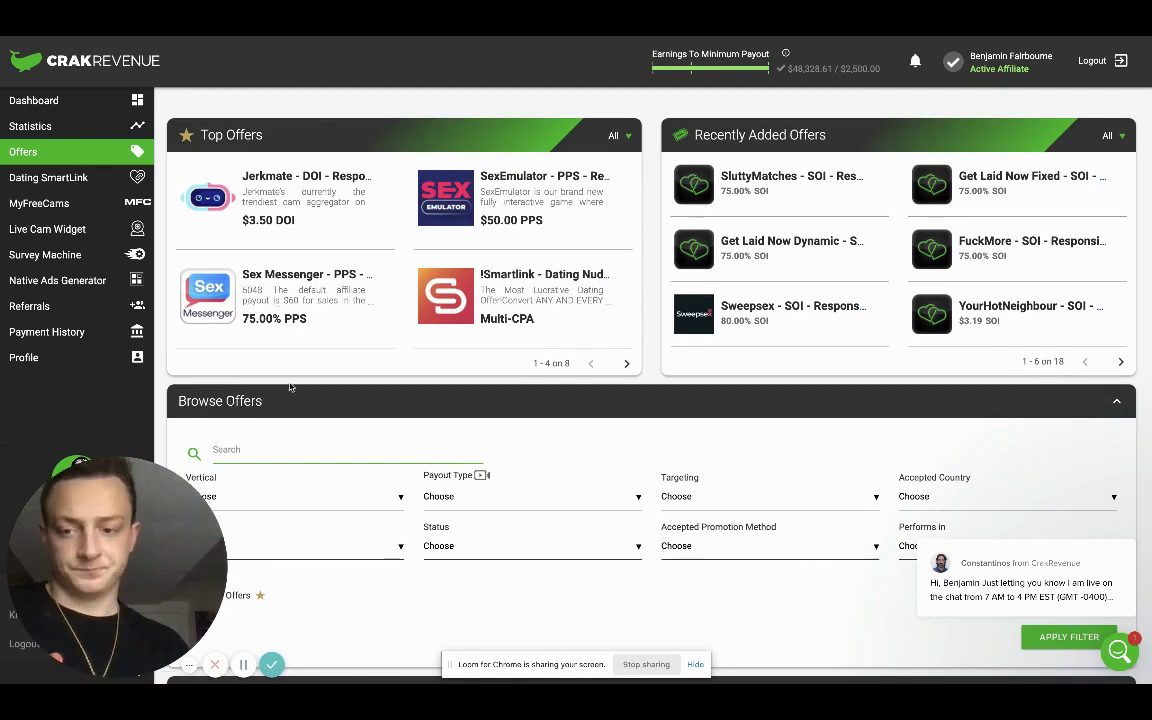
click(626, 364)
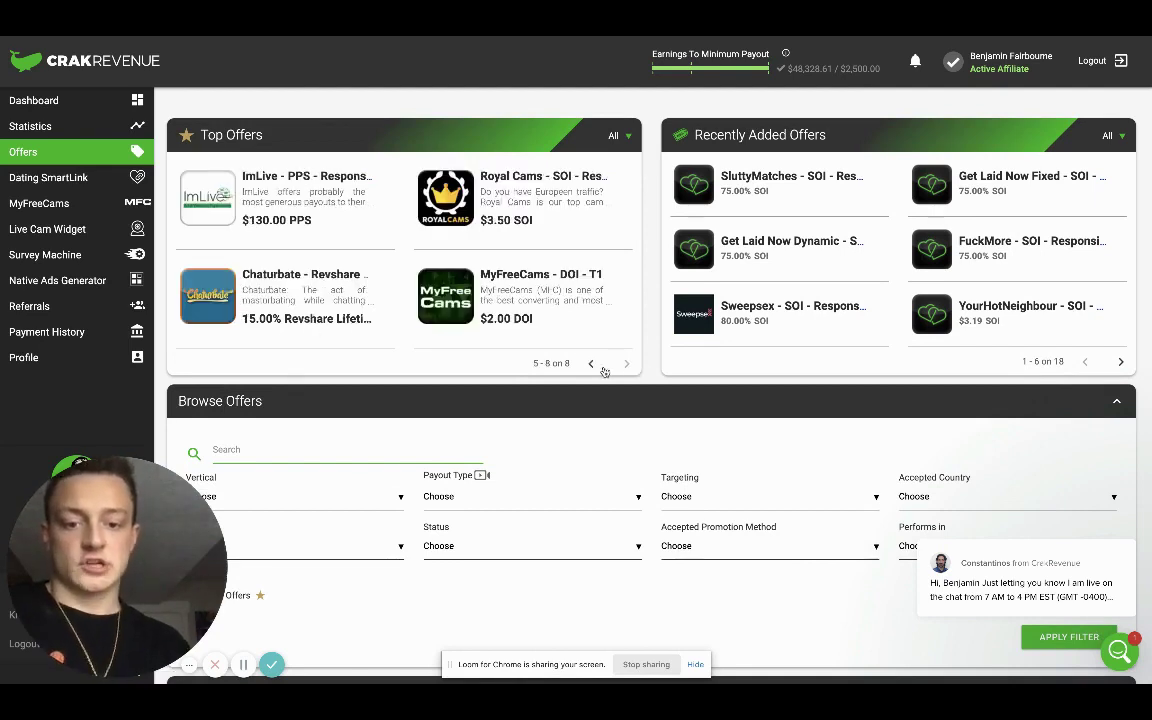
click(592, 364)
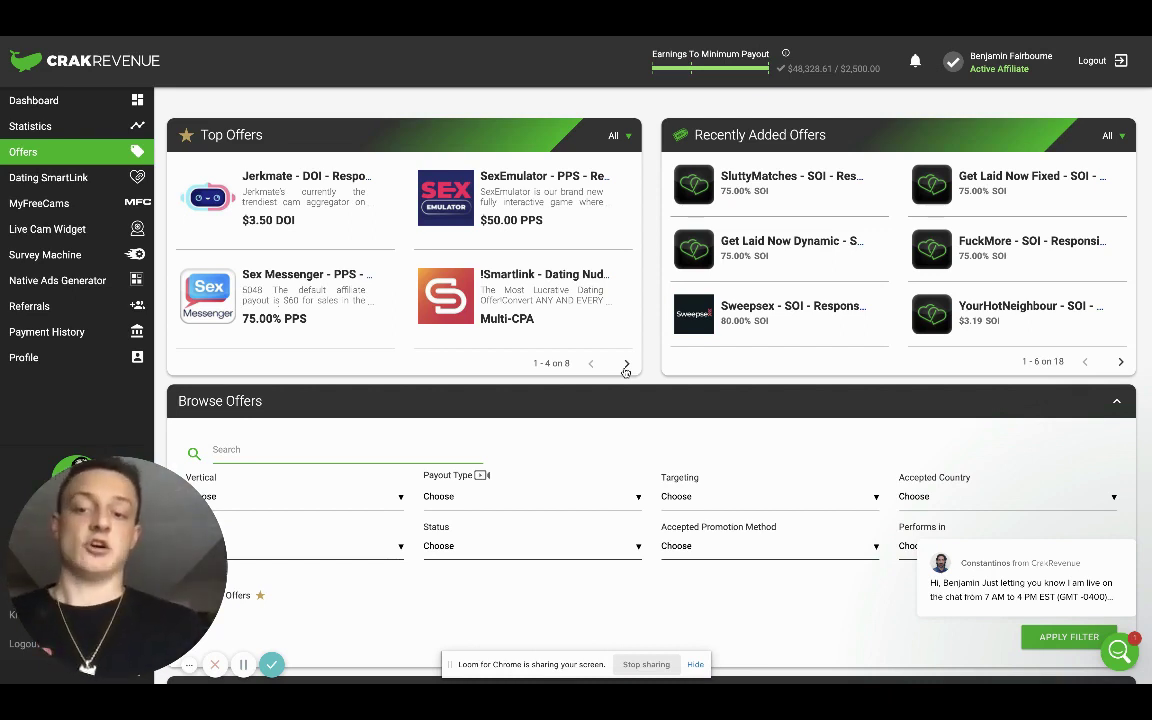
click(626, 366)
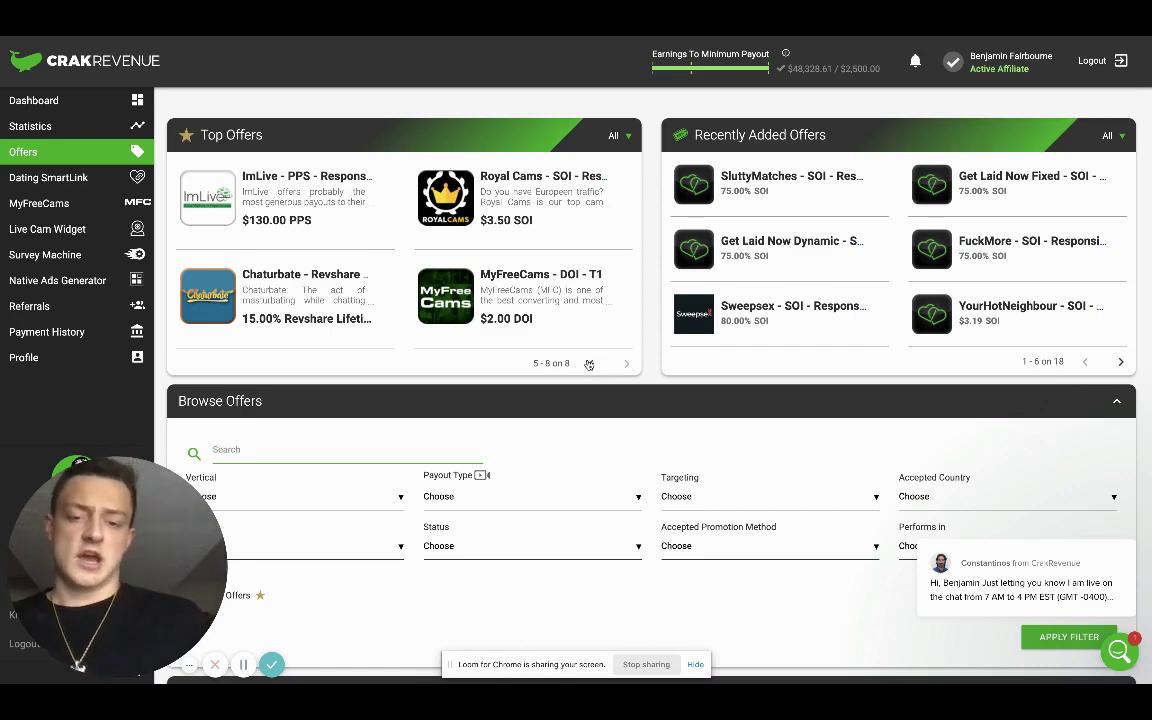
click(589, 364)
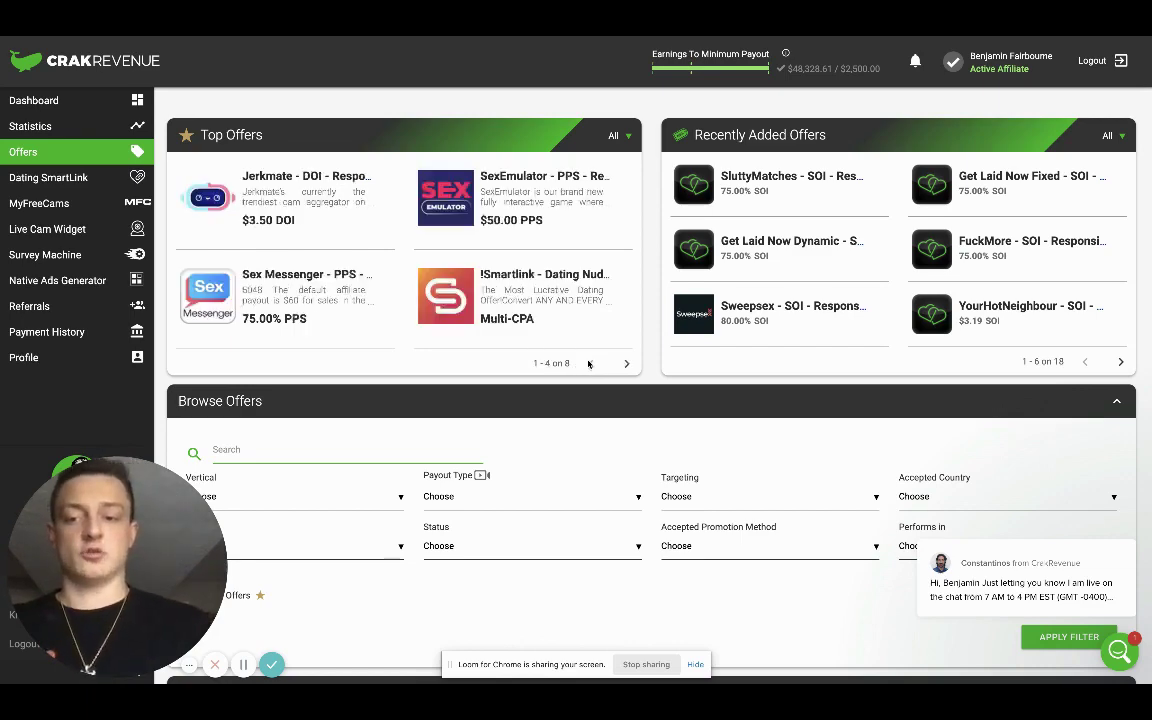
click(623, 367)
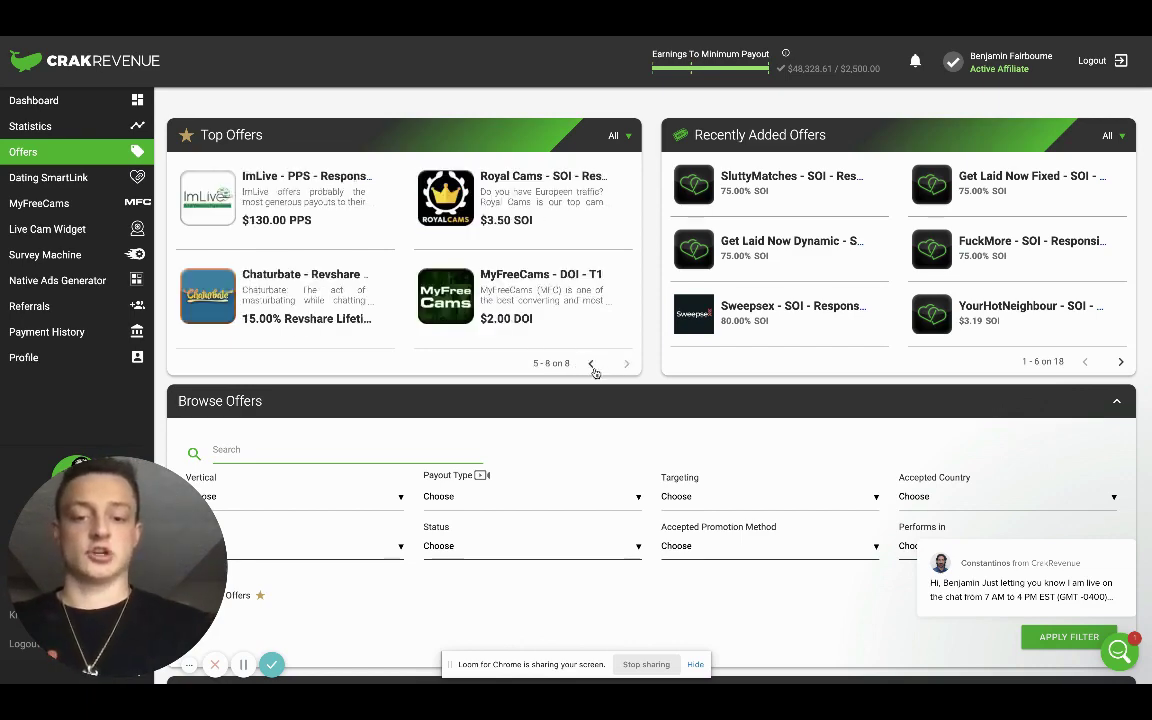
Step: Look through the available offer verticals in the Browse Offers filter without selecting one
scroll(596, 355, down, 5)
click(305, 174)
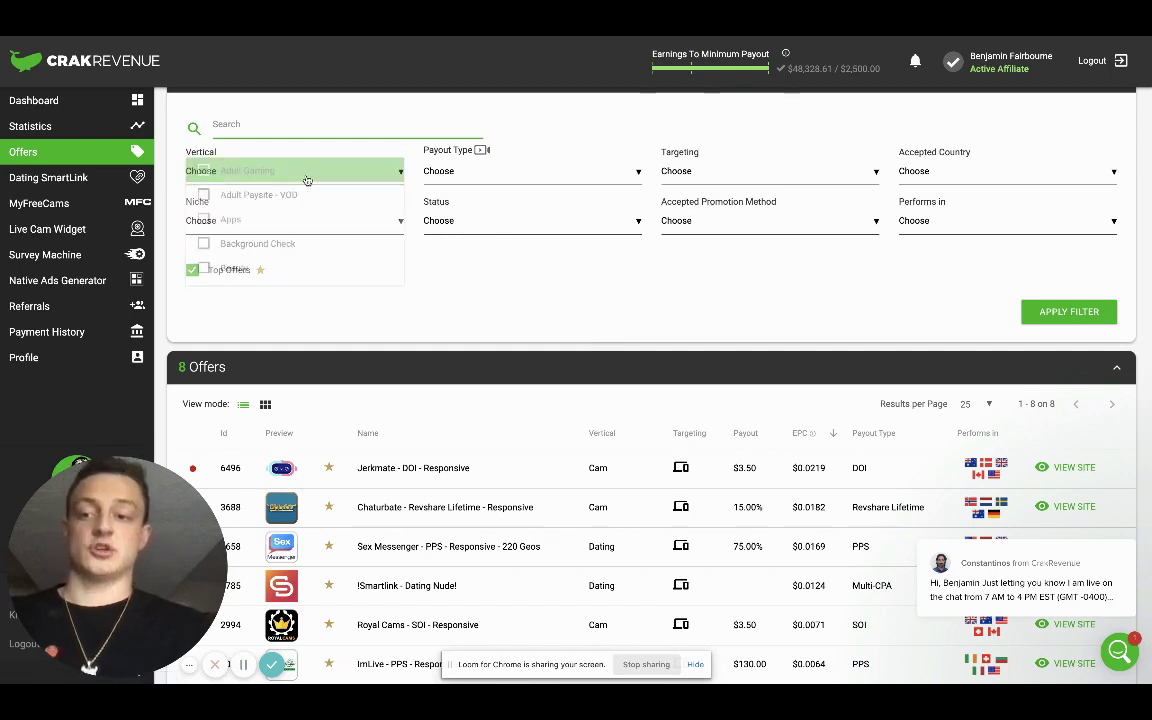
scroll(306, 248, down, 3)
scroll(306, 248, up, 2)
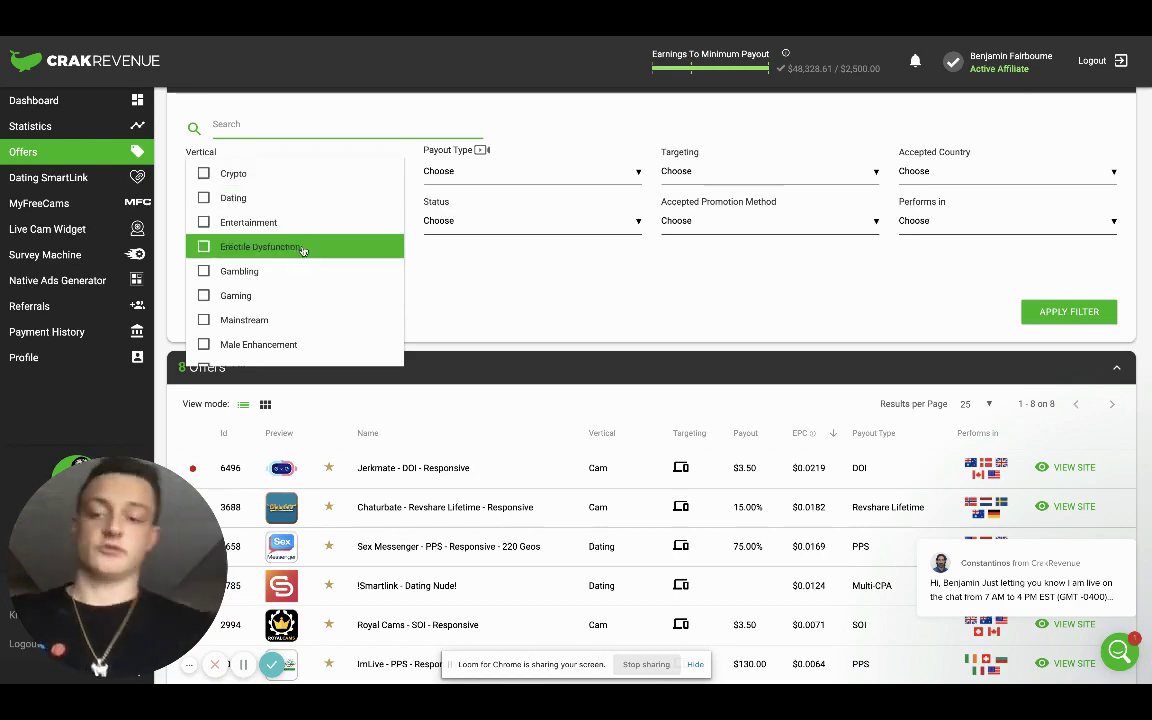
scroll(303, 250, down, 2)
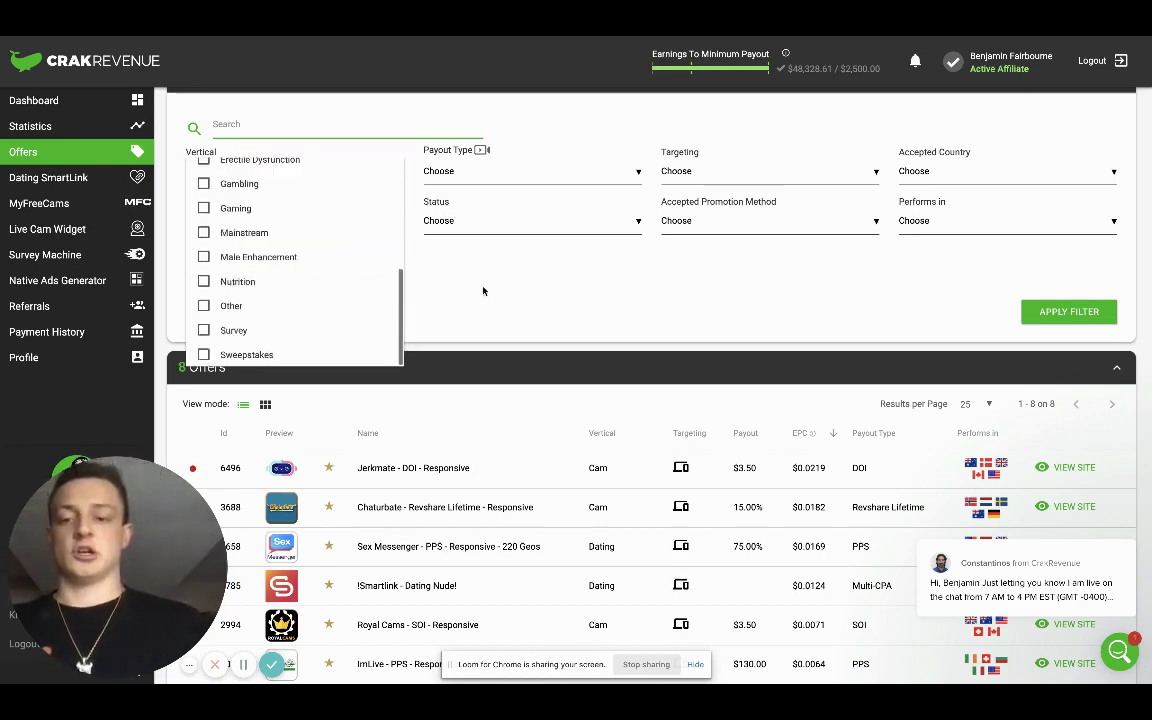
click(434, 256)
Step: Review the list of top offers, comparing their verticals, payouts, EPC, payout types and best-performing countries
scroll(483, 290, down, 3)
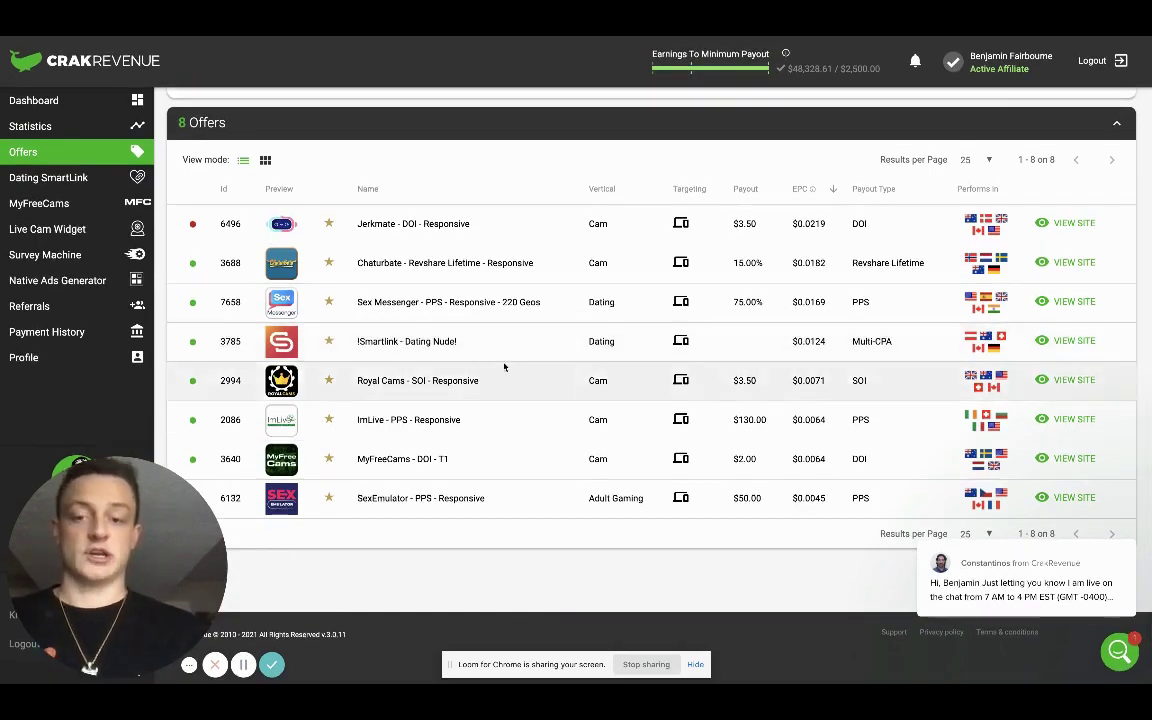
scroll(504, 366, up, 5)
scroll(504, 366, down, 3)
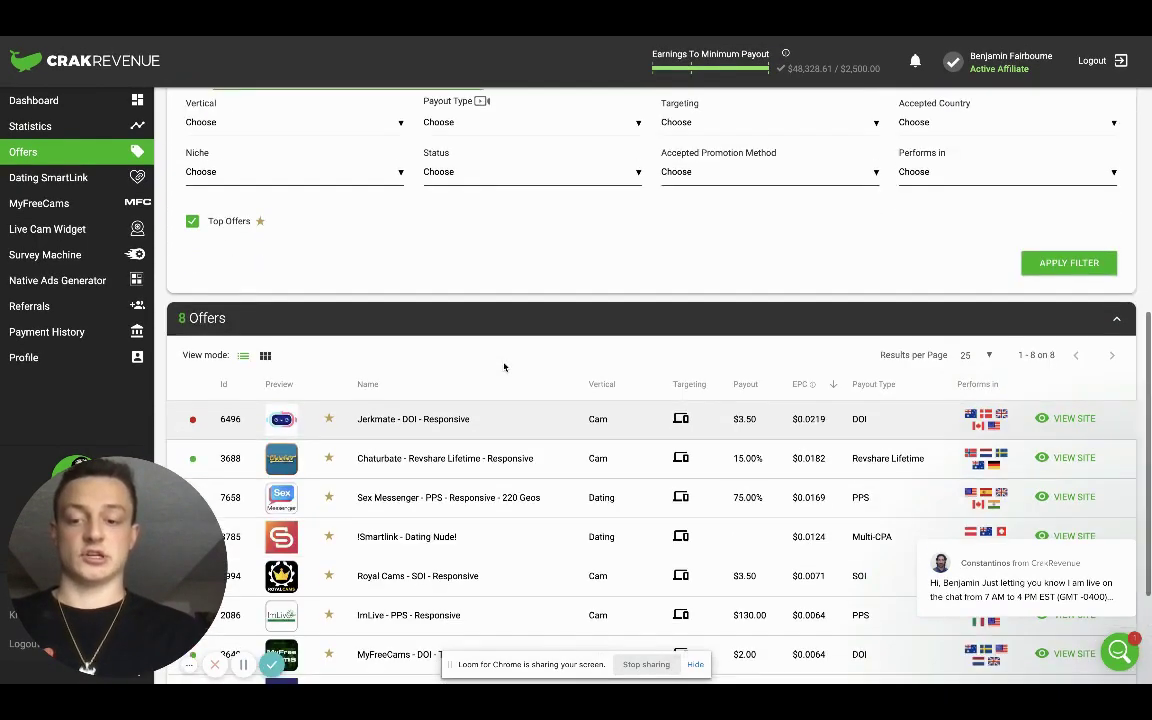
scroll(504, 366, down, 2)
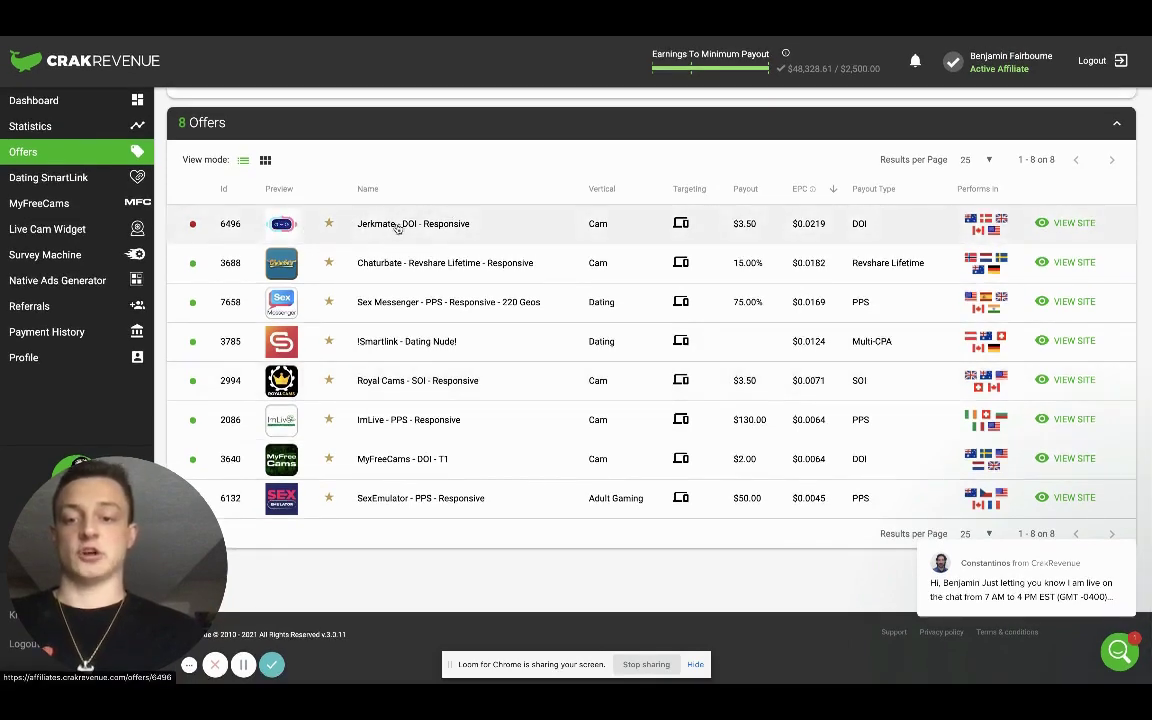
scroll(443, 208, up, 1)
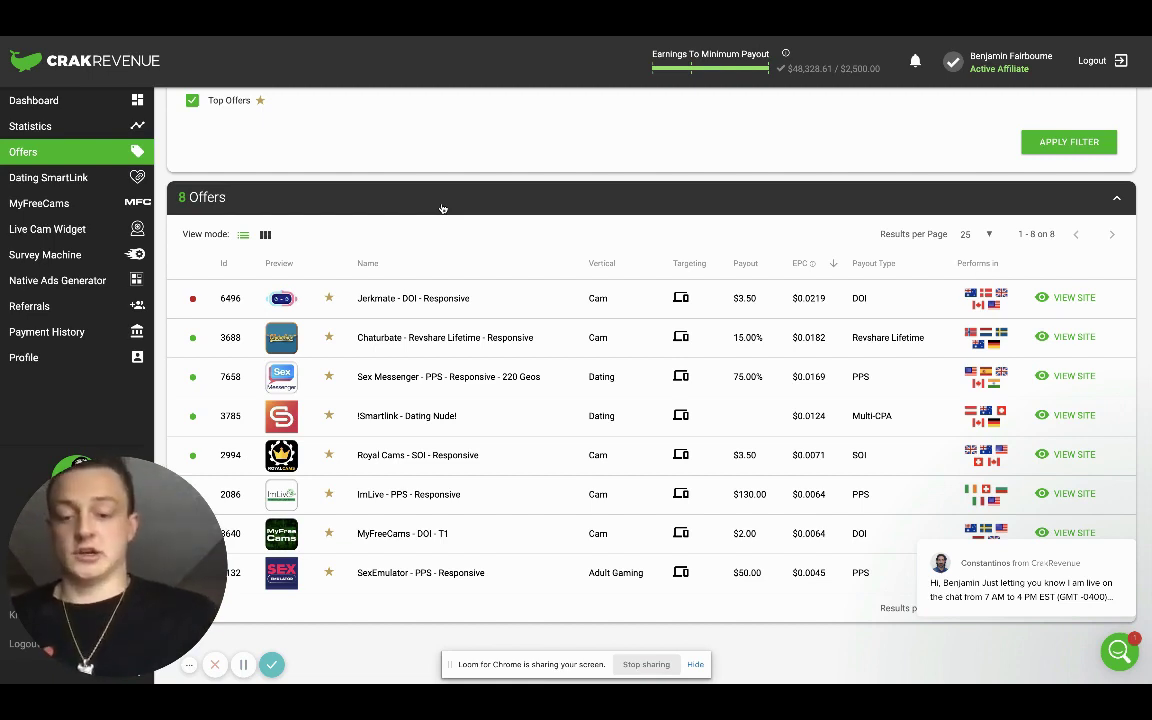
Step: Open the Survey Machine tool, look over its page and view the available survey templates without choosing one
click(64, 255)
scroll(494, 400, down, 3)
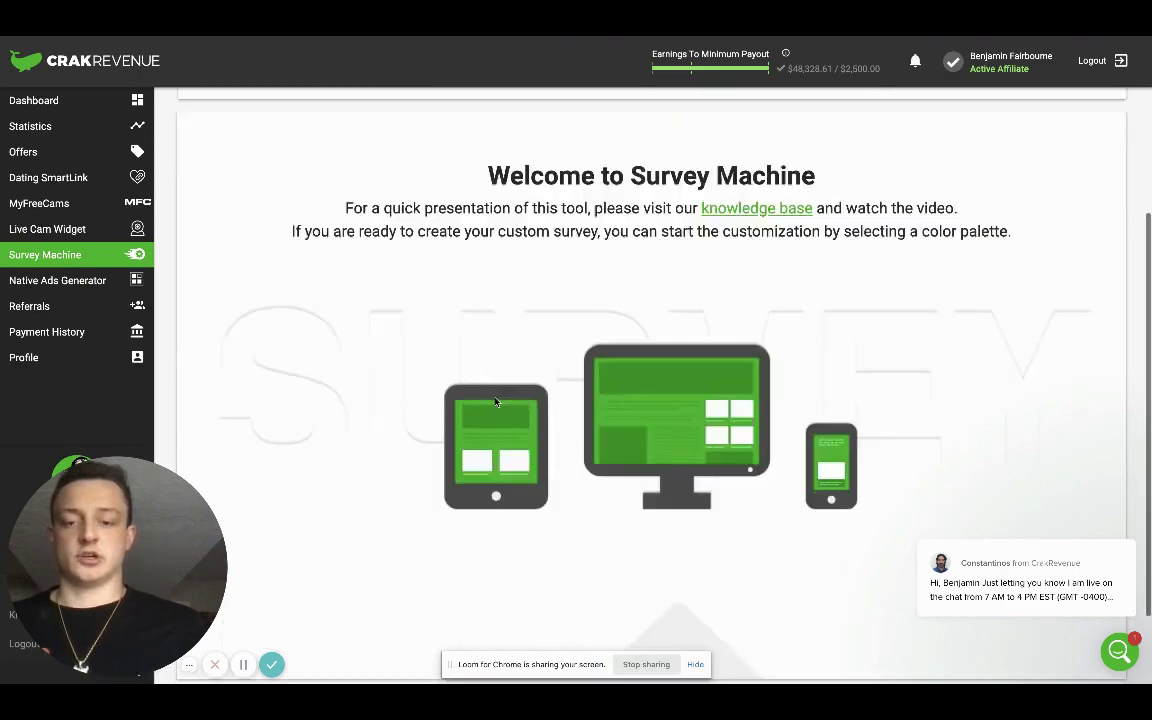
scroll(494, 400, down, 1)
scroll(494, 395, up, 3)
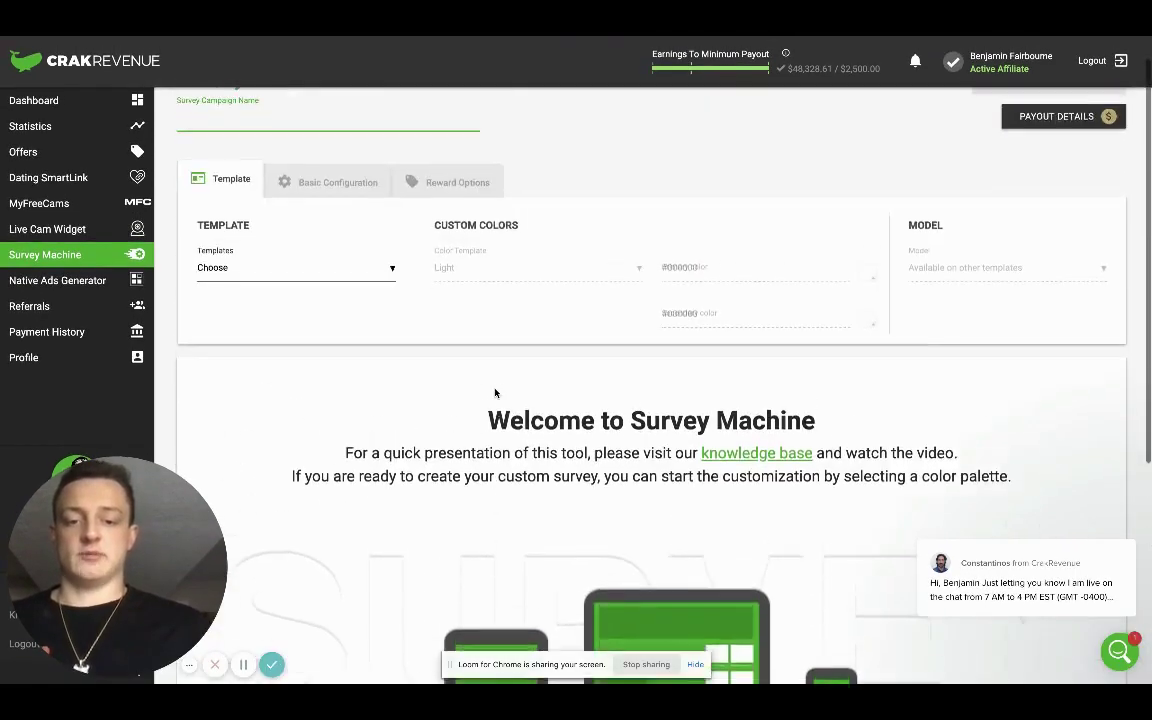
scroll(361, 248, up, 1)
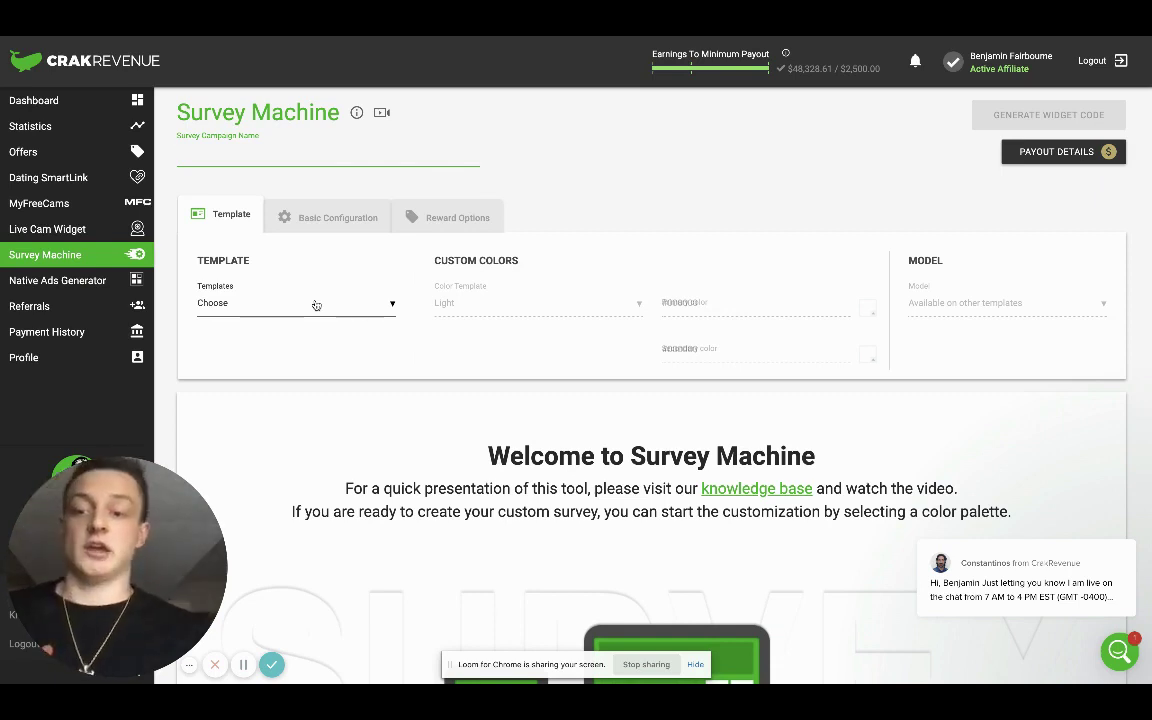
click(316, 305)
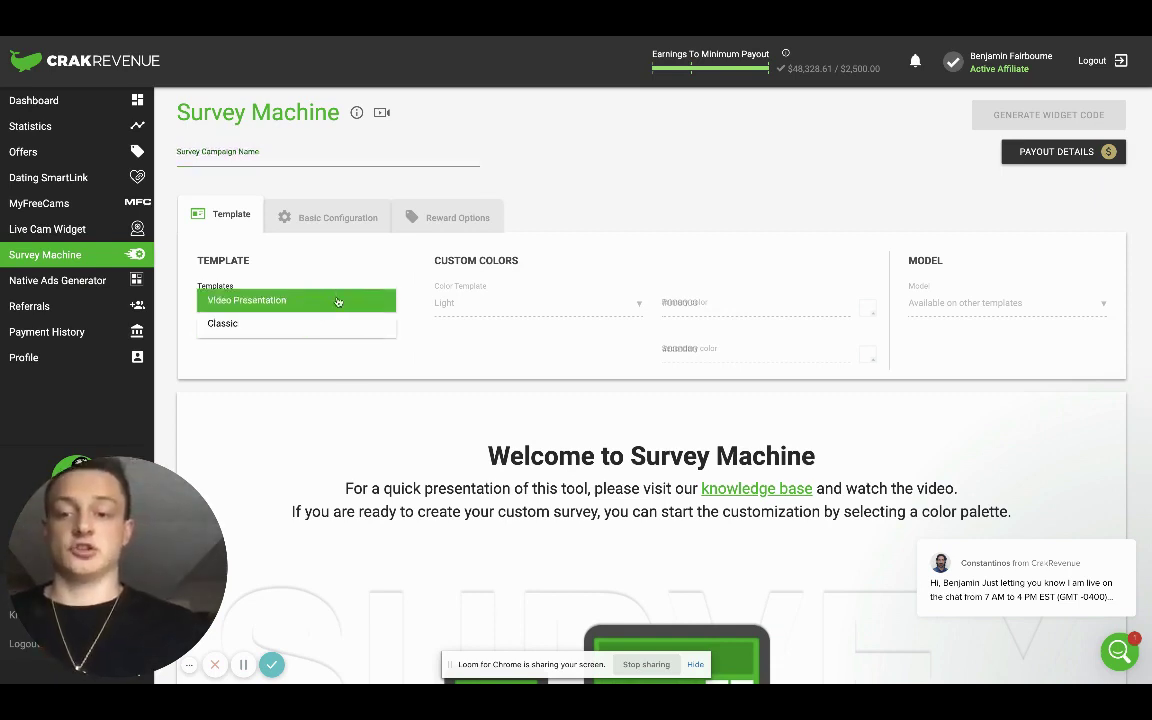
click(276, 277)
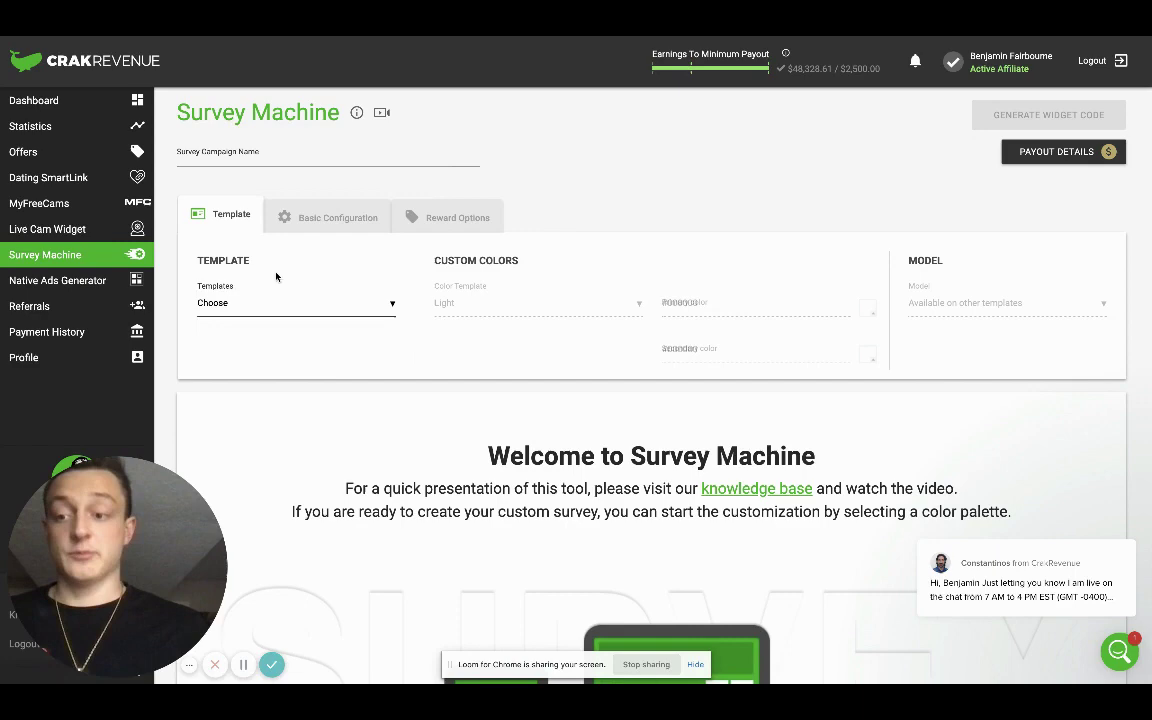
Step: Open the Native Ads Generator and look over its ad widget templates and introduction
click(92, 281)
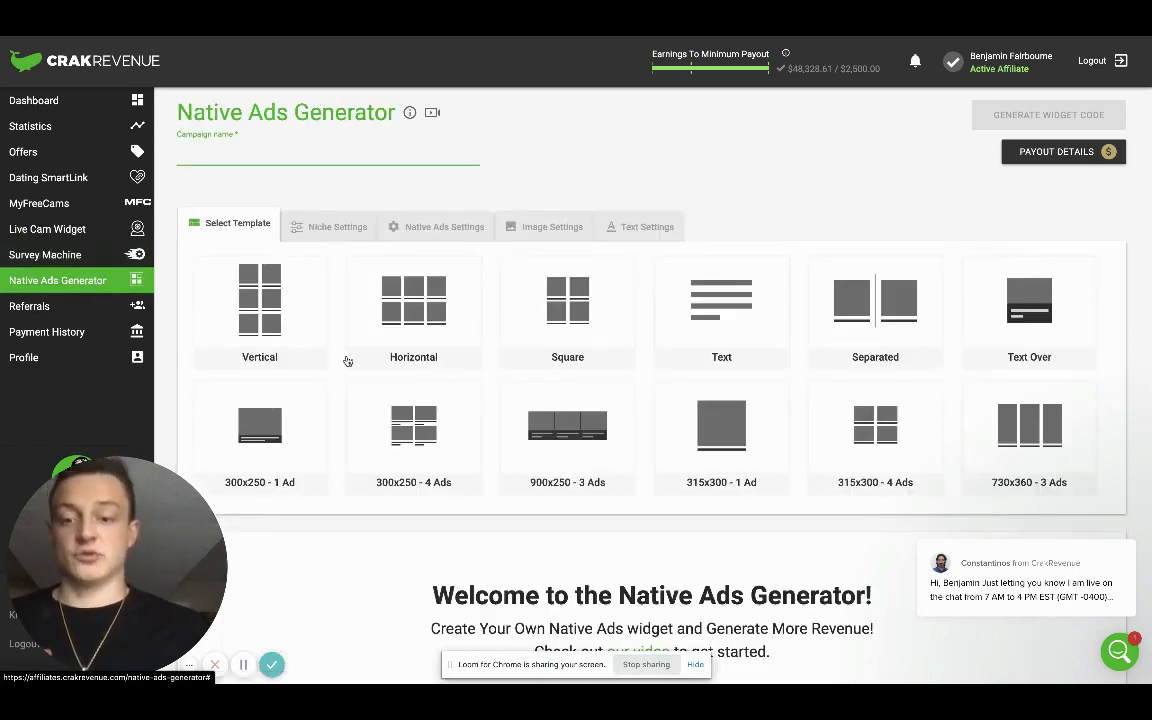
scroll(345, 358, down, 5)
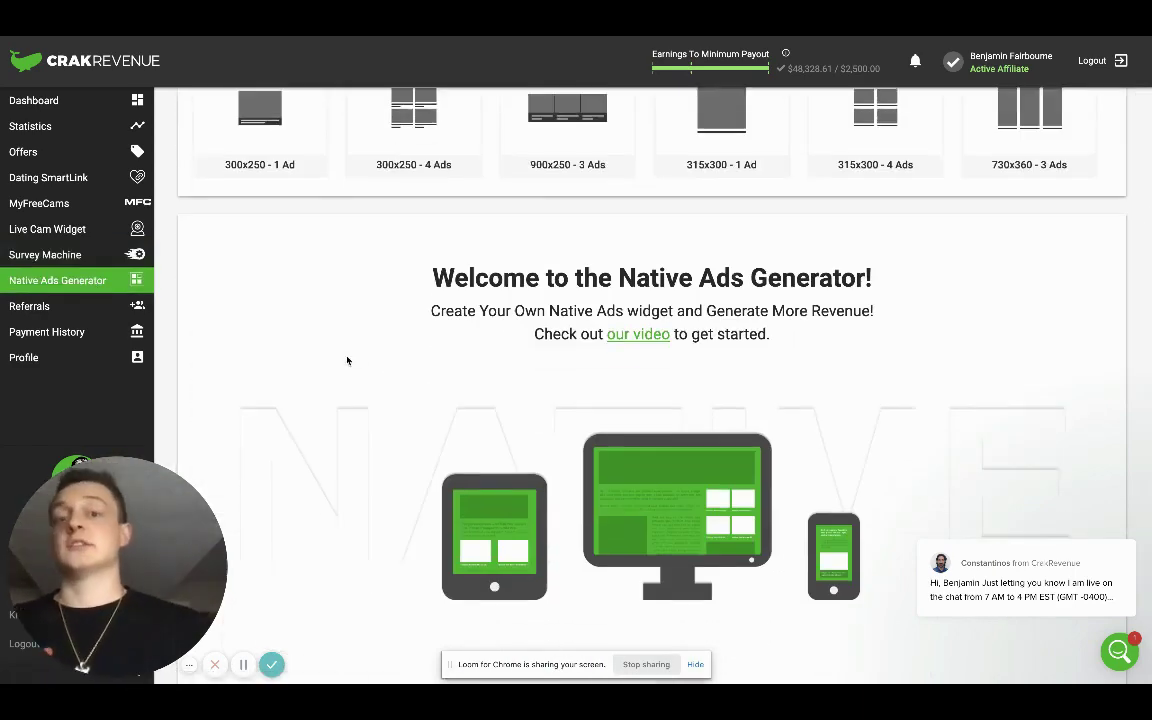
scroll(347, 361, up, 5)
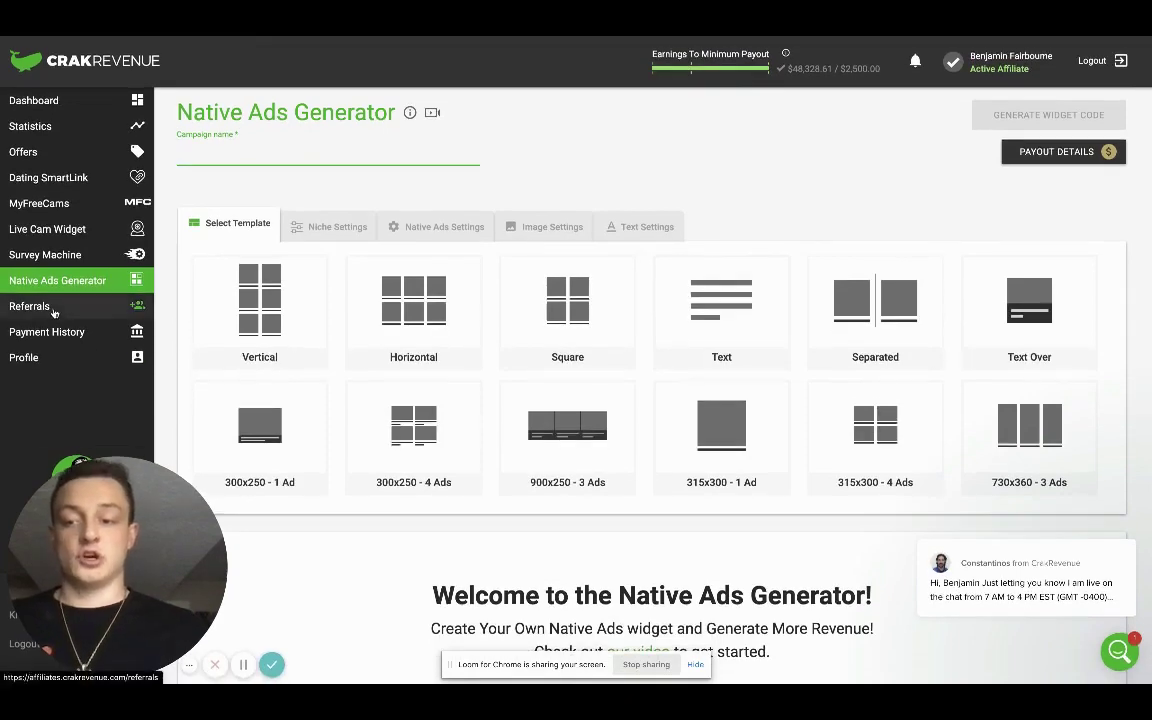
Step: Open the Dating SmartLink builder and set the SmartLink type to Global Adult (18+)
click(84, 177)
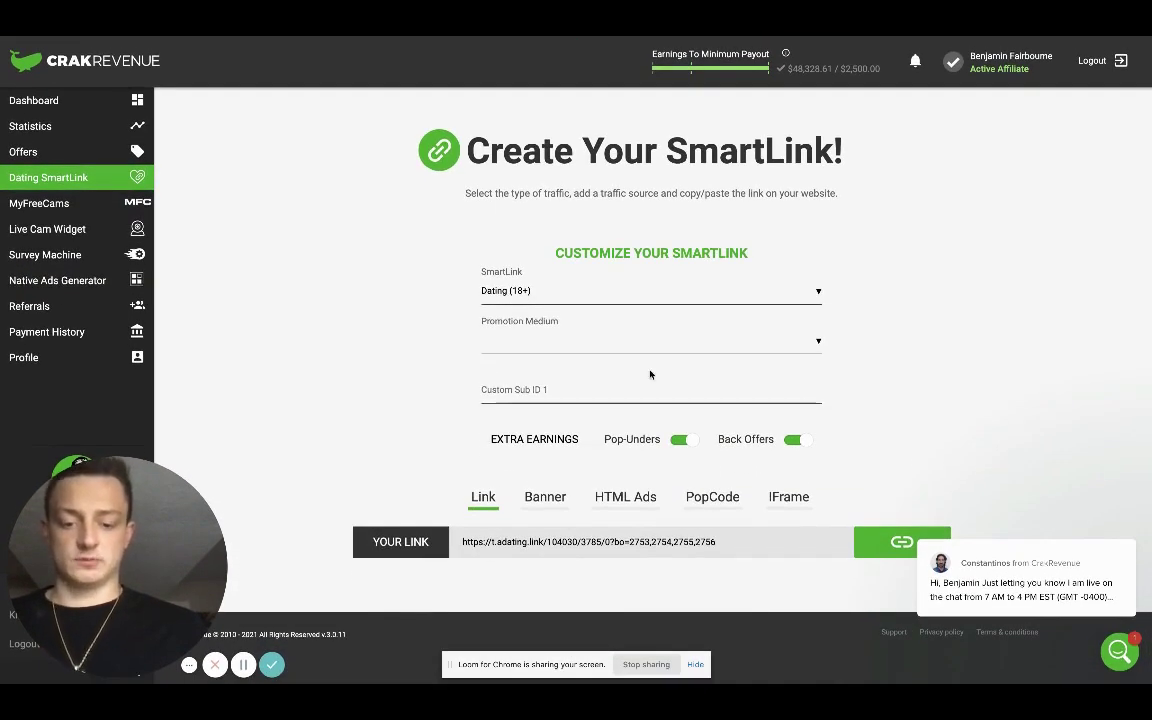
click(675, 299)
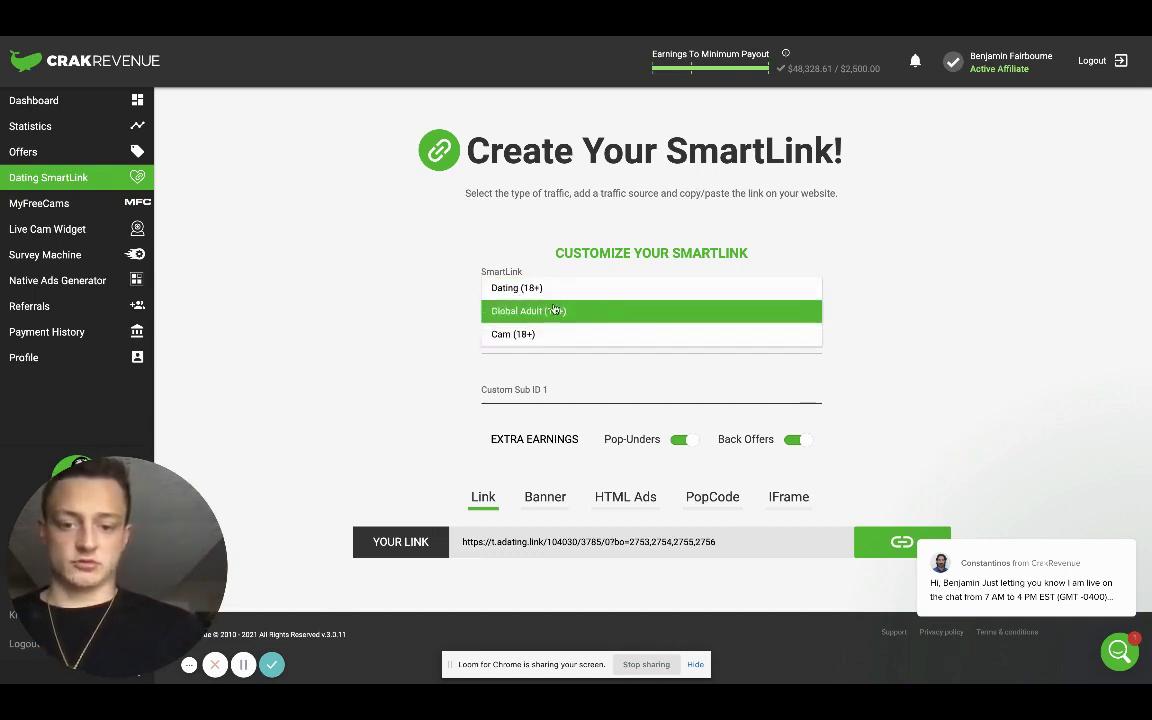
click(440, 302)
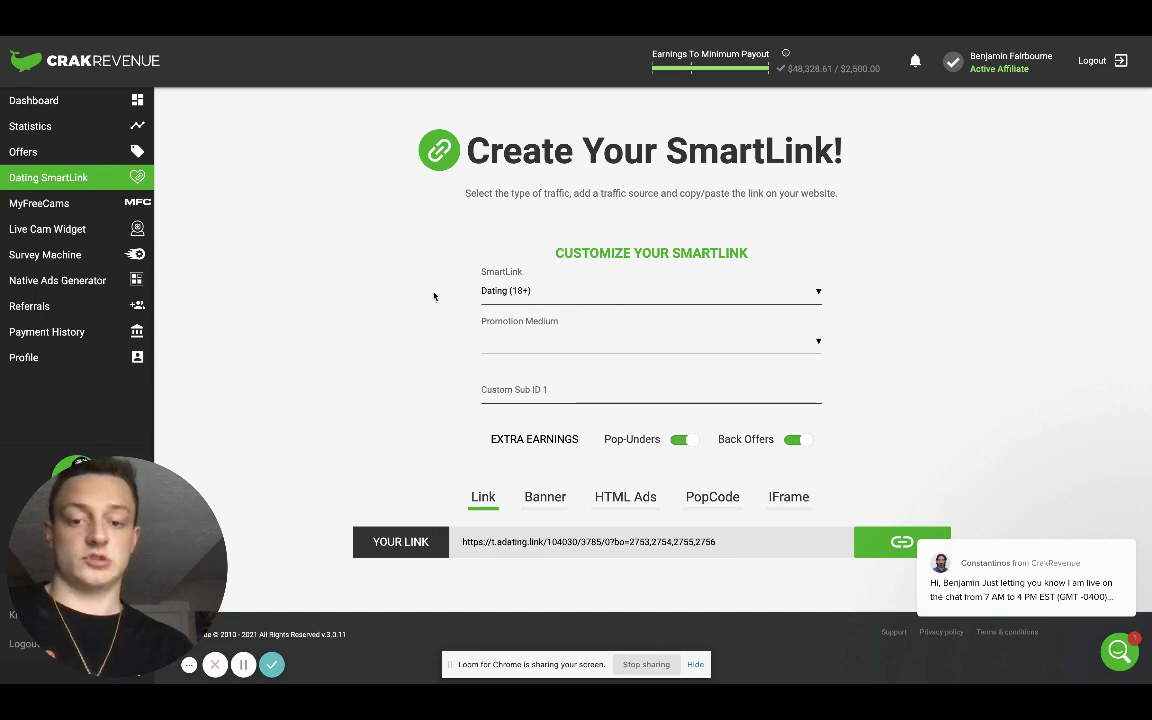
click(538, 291)
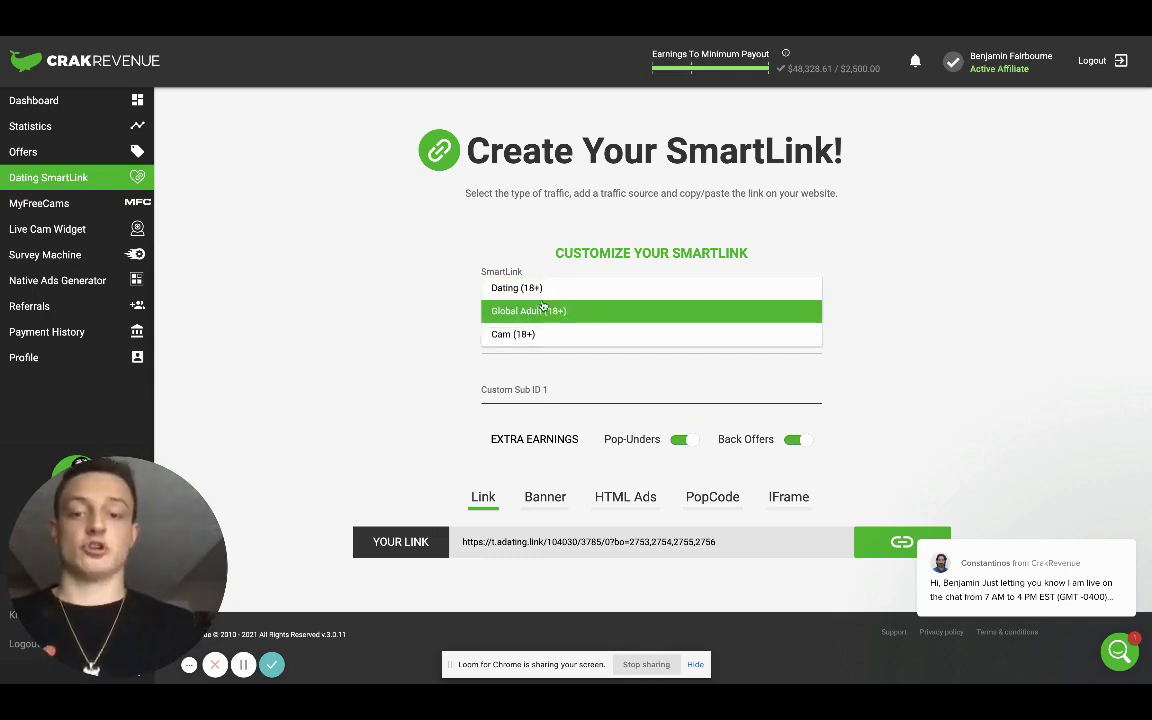
click(542, 311)
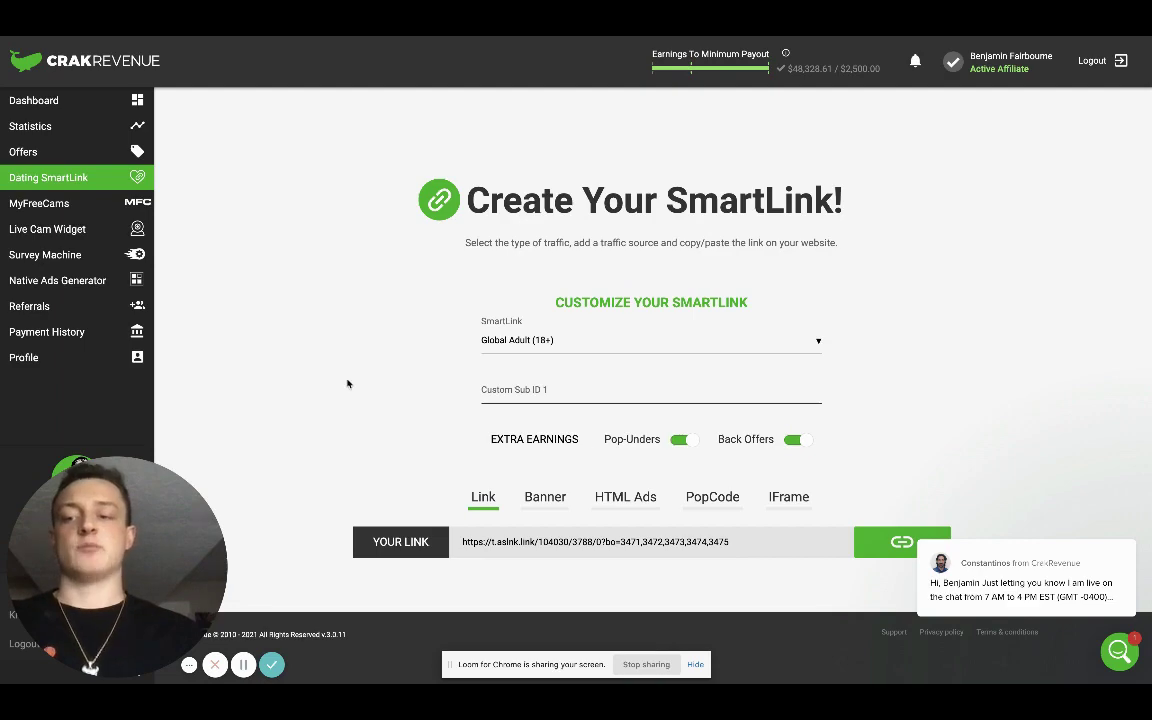
Step: Return to the Offers page and filter the top offers by the Erectile Dysfunction vertical
click(100, 152)
scroll(540, 370, down, 4)
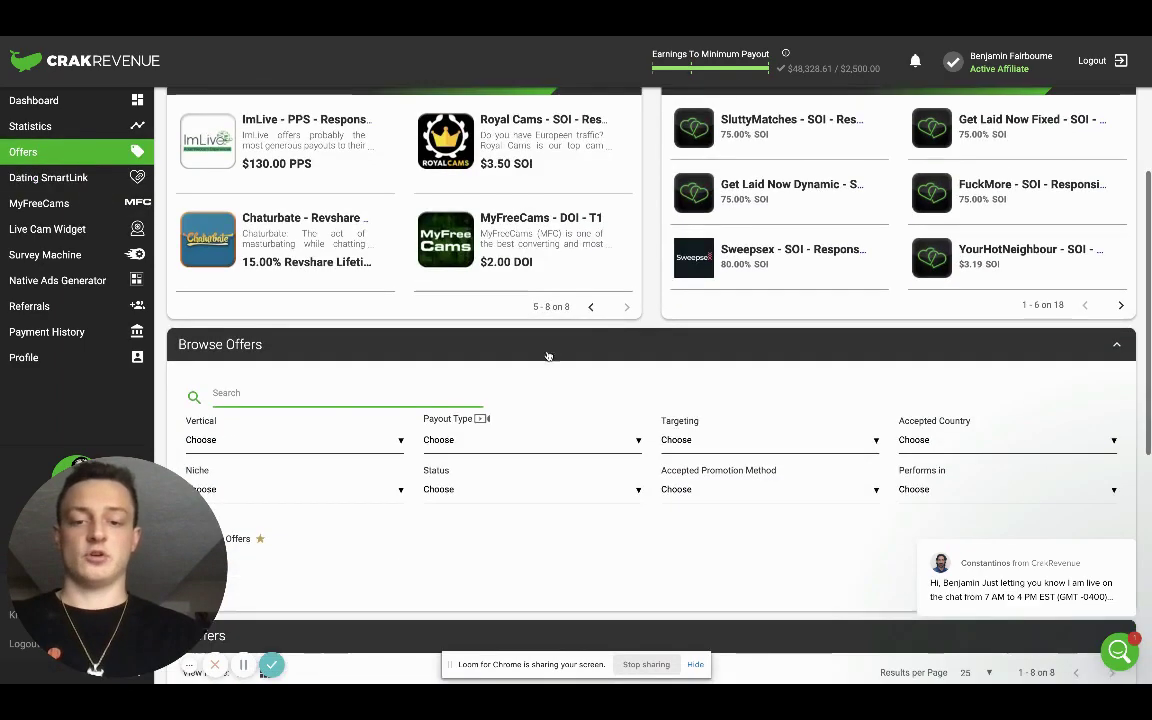
scroll(613, 320, down, 3)
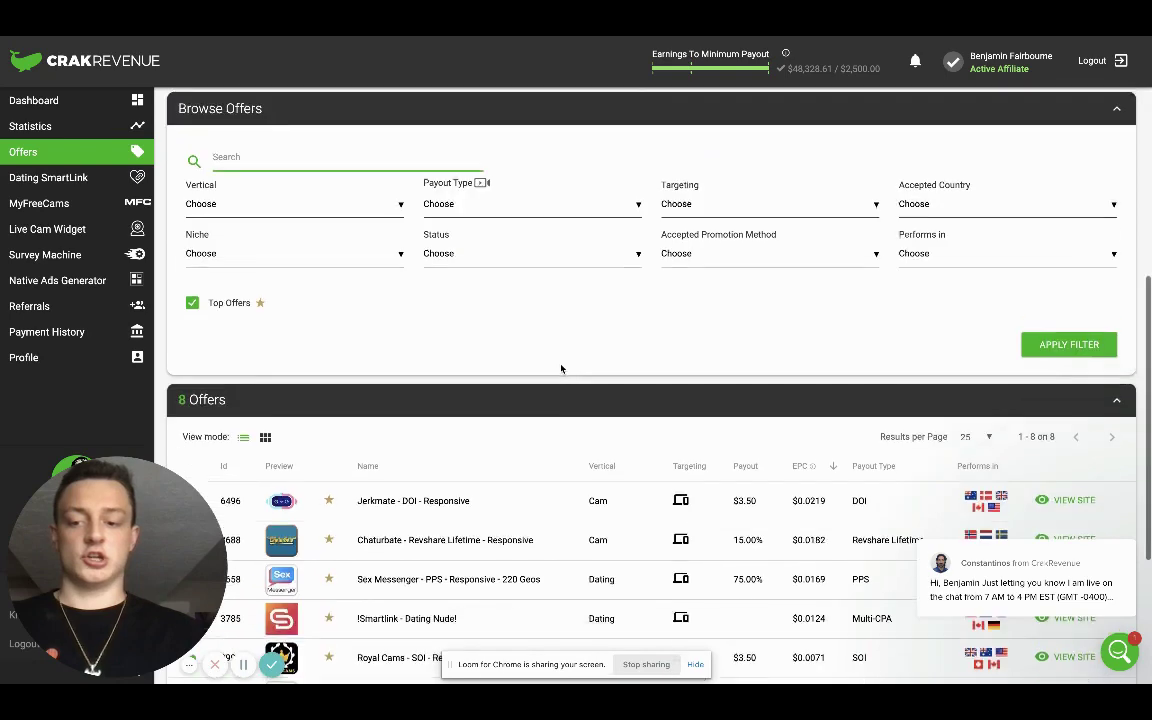
click(265, 210)
scroll(260, 285, down, 2)
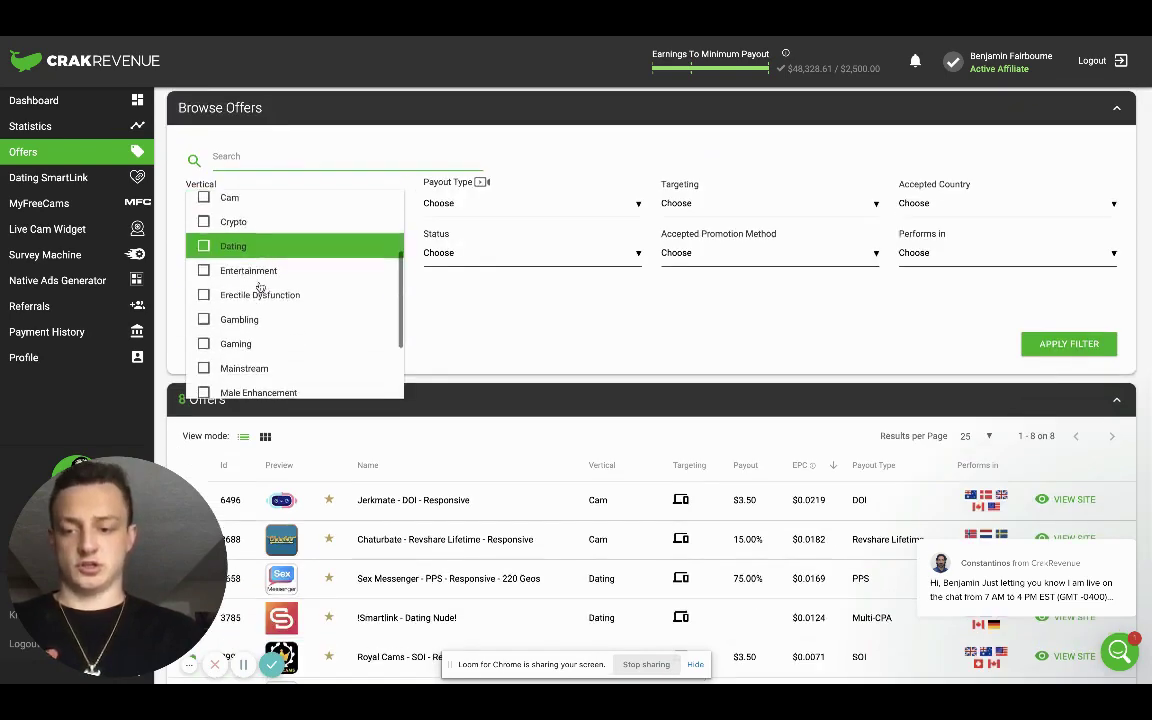
click(262, 297)
click(464, 302)
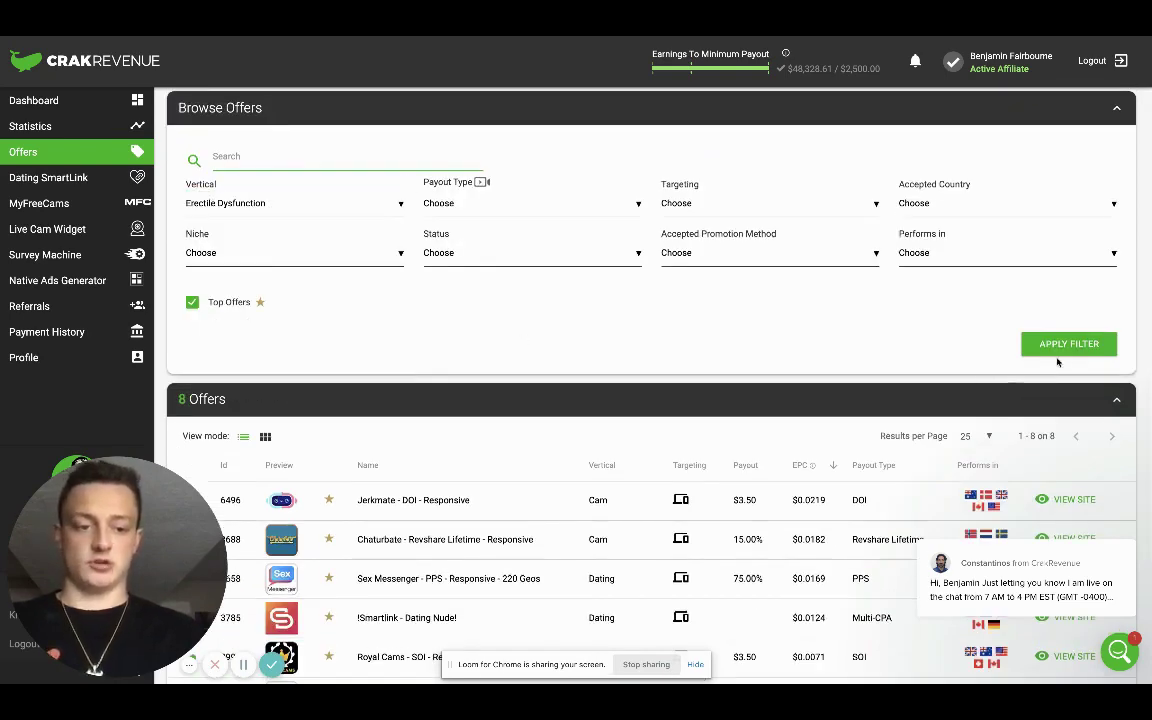
click(1070, 350)
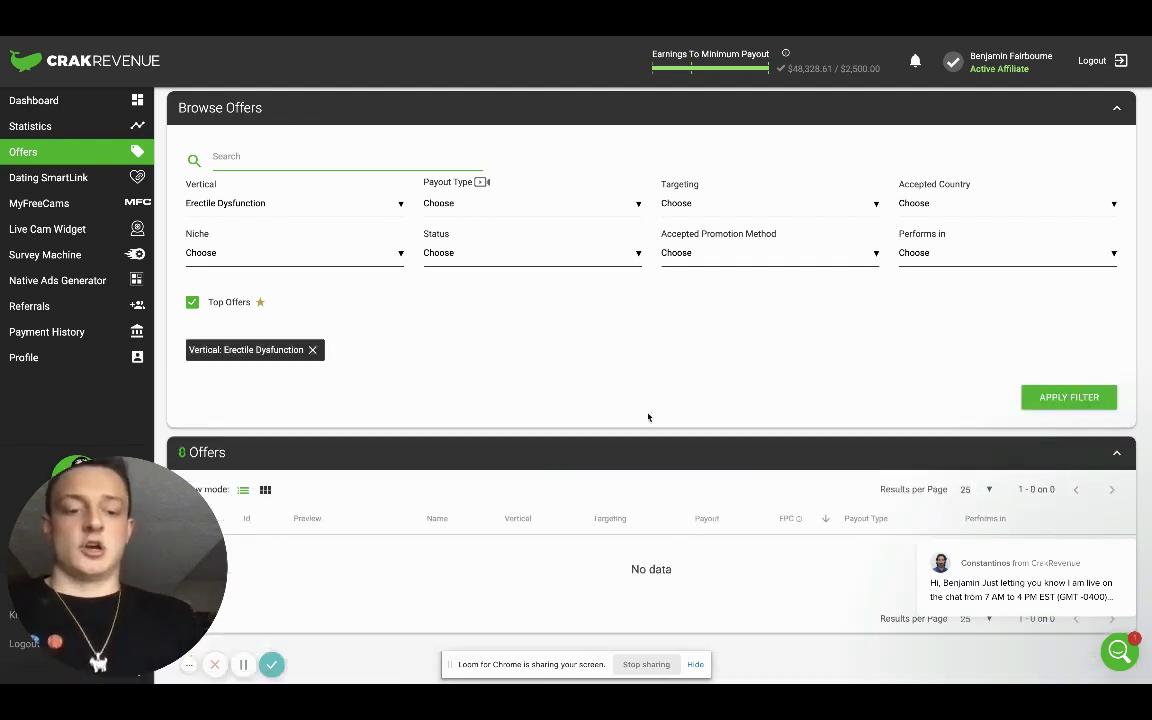
click(232, 205)
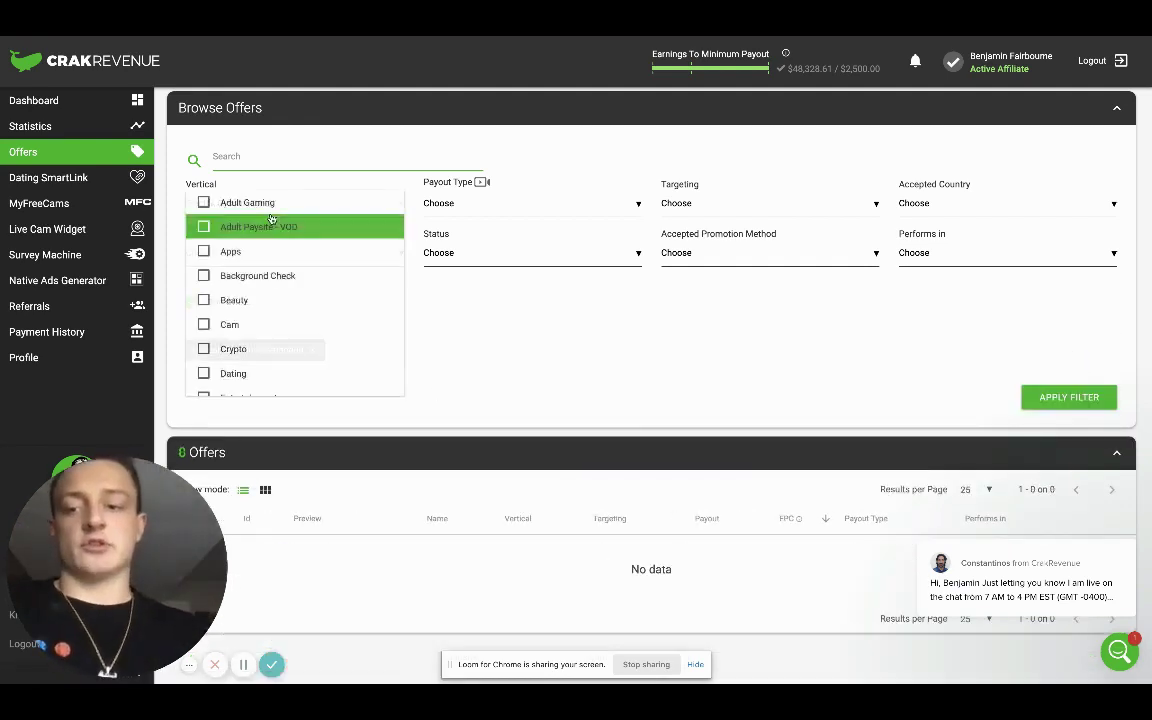
click(527, 386)
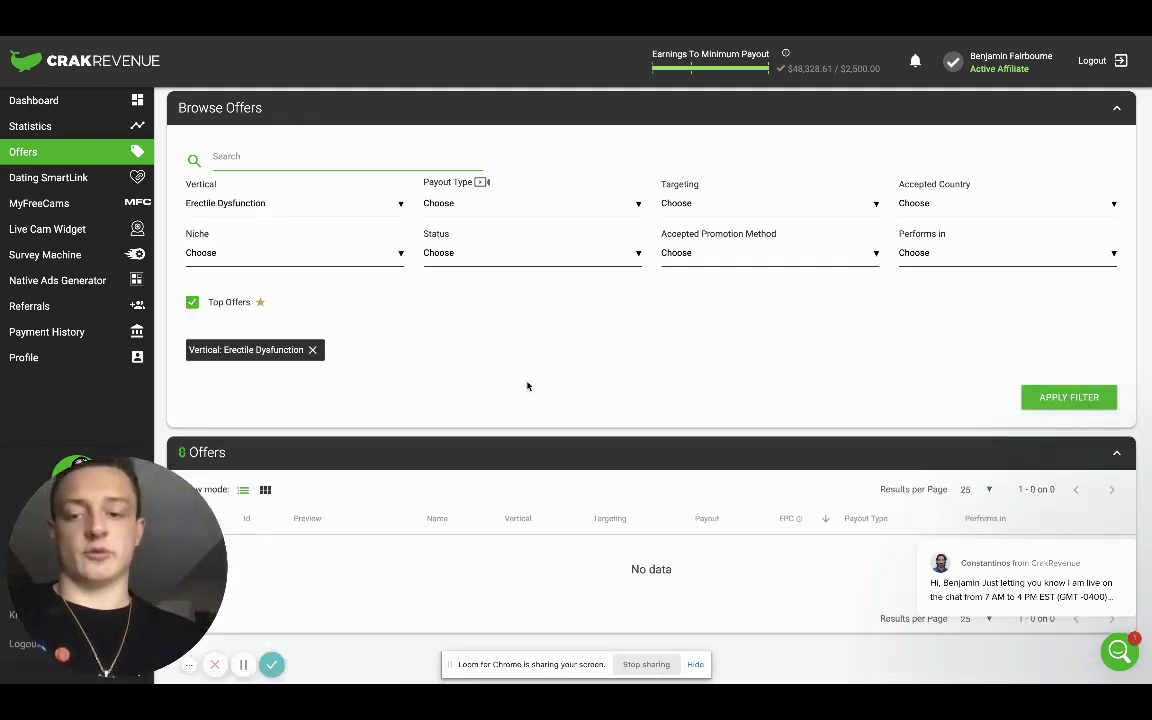
Step: Remove the Erectile Dysfunction vertical filter and filter the top offers by the Male Enhancement vertical instead
click(310, 348)
click(319, 205)
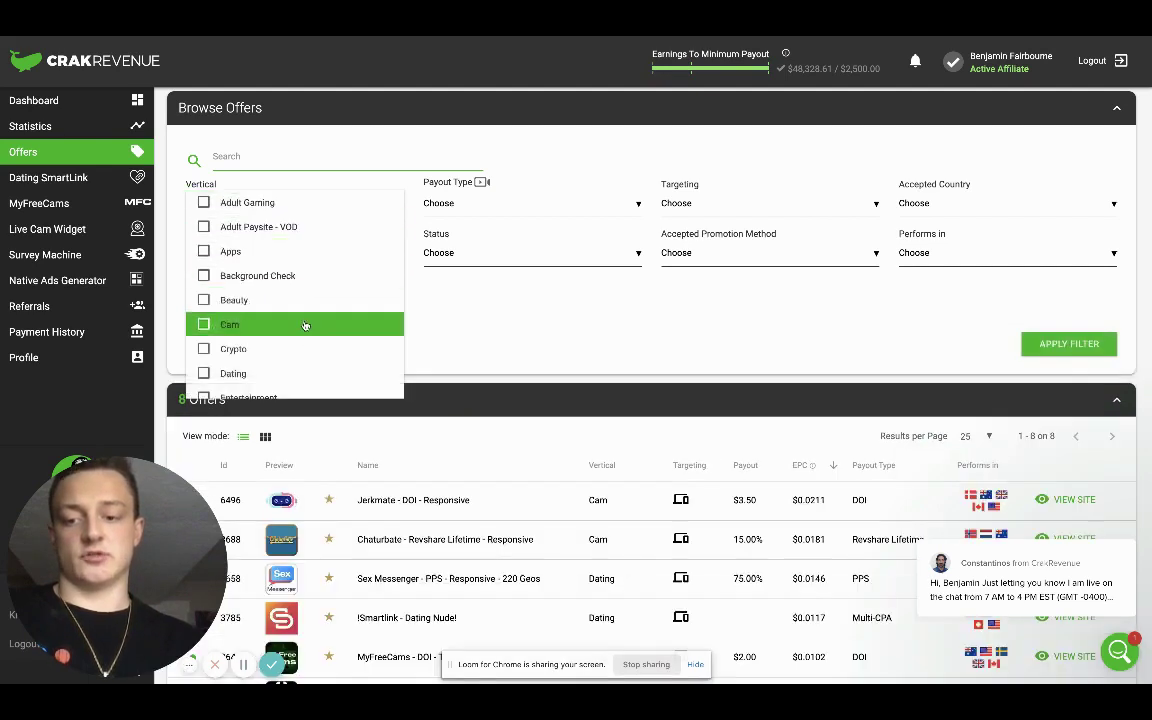
scroll(305, 325, down, 3)
scroll(305, 322, down, 2)
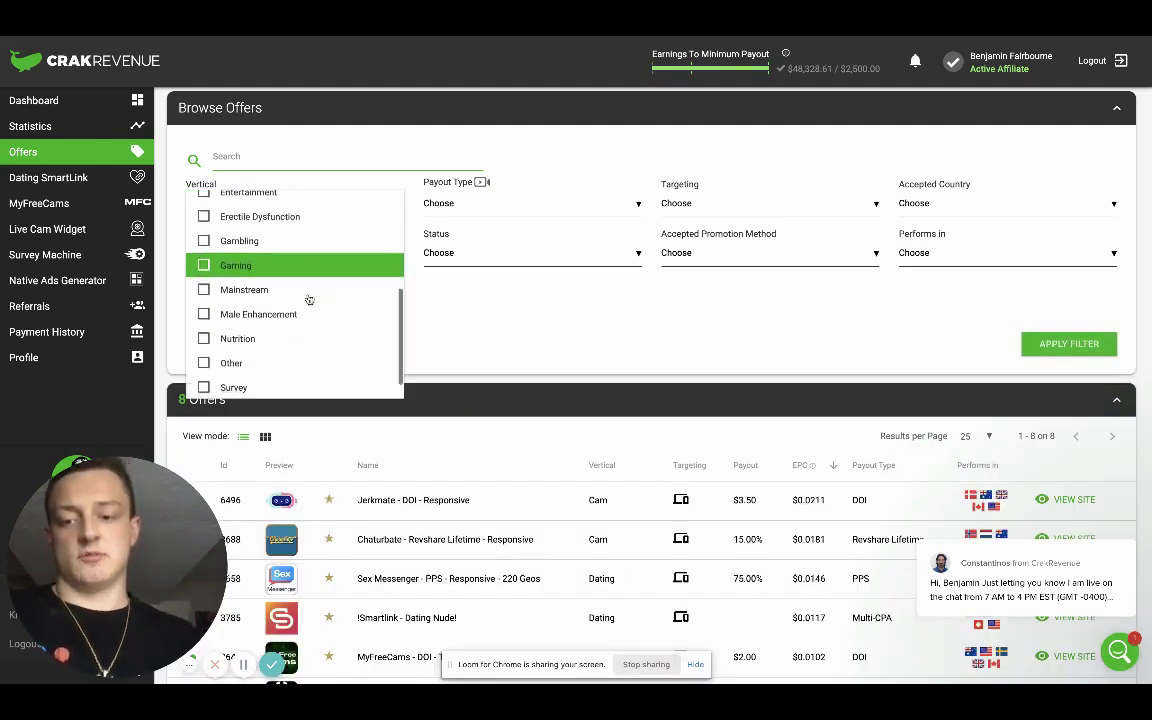
click(305, 314)
click(1040, 350)
click(1062, 345)
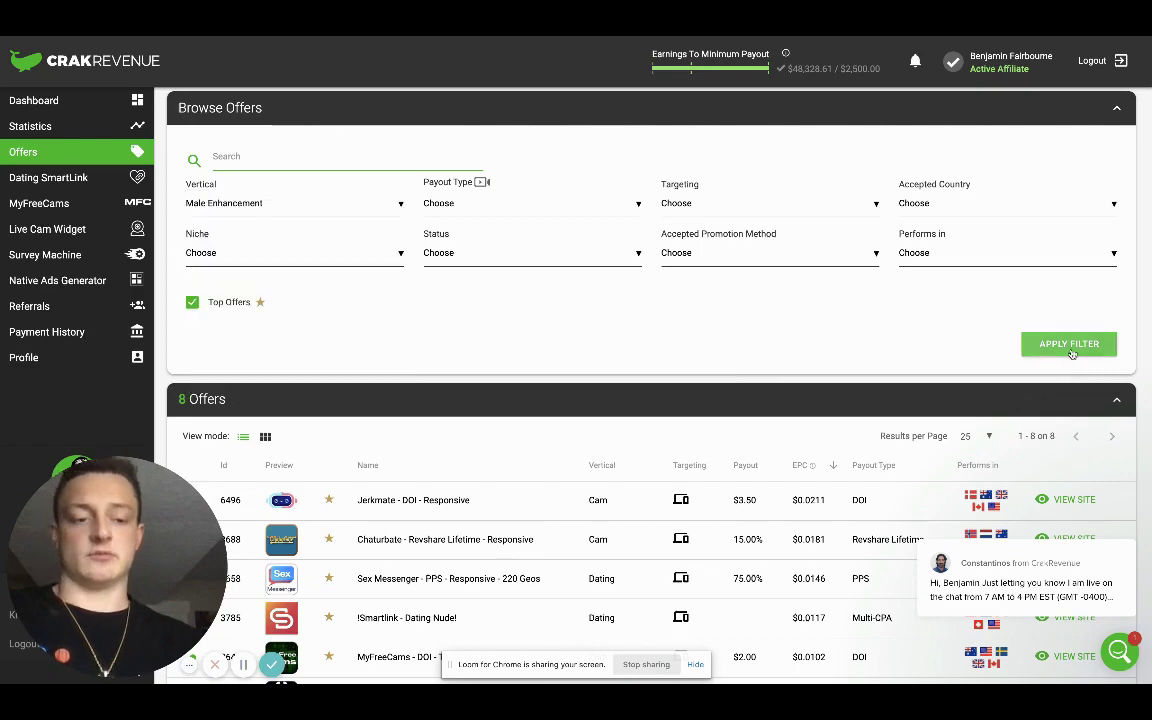
scroll(627, 428, down, 2)
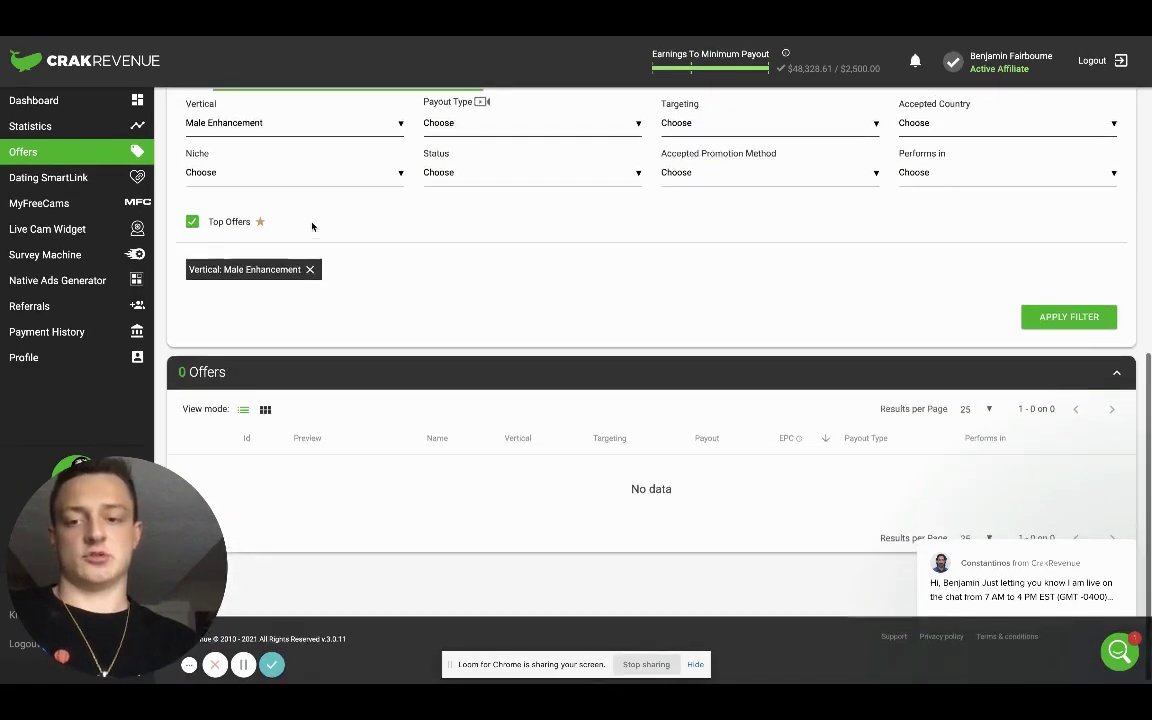
Step: Clear the Male Enhancement vertical filter, apply the change and look over the unfiltered top offers
click(340, 120)
scroll(262, 268, down, 3)
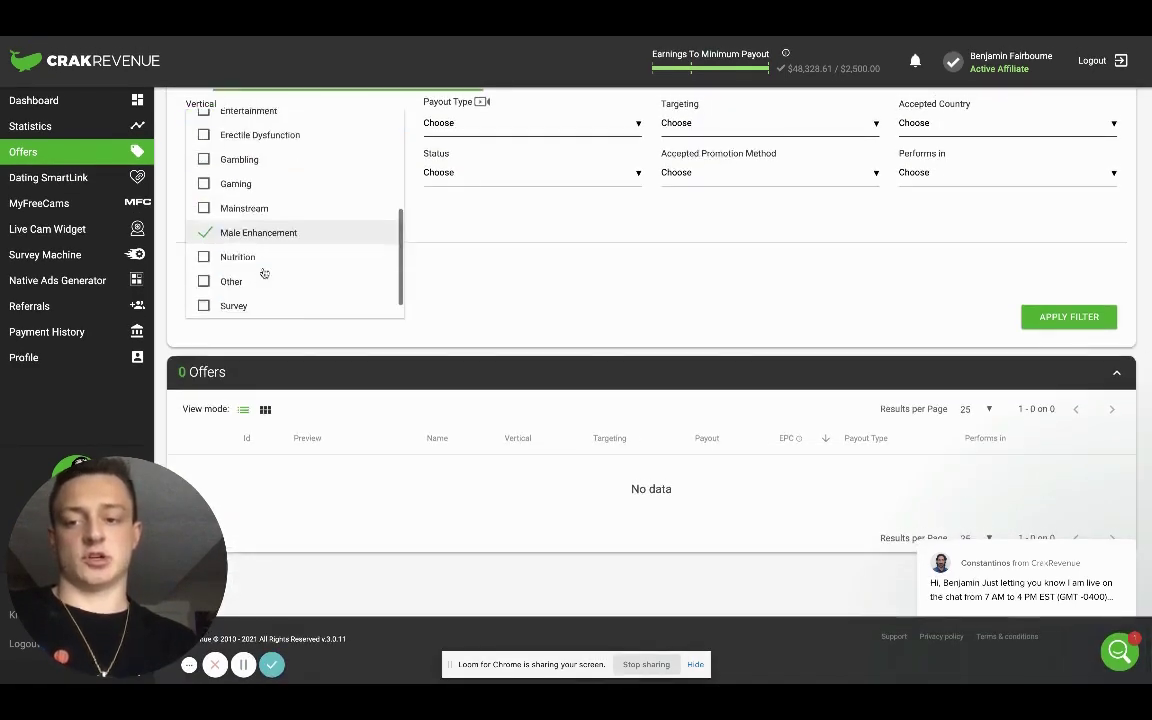
click(268, 221)
scroll(269, 277, up, 5)
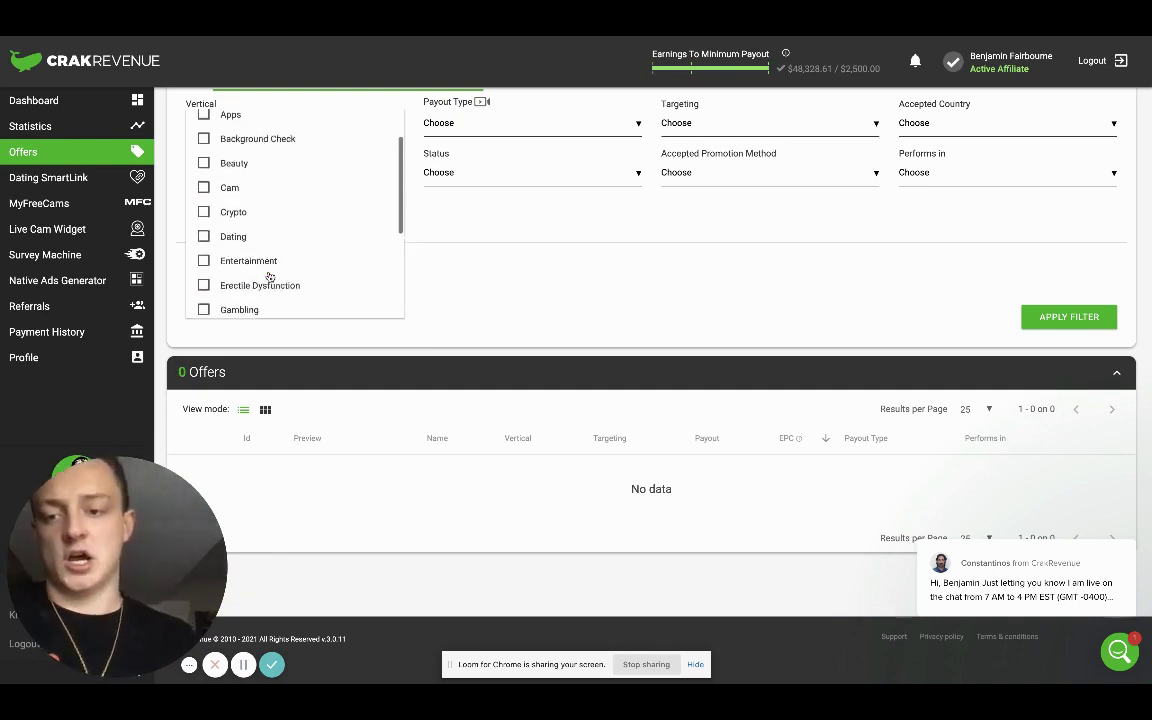
click(519, 258)
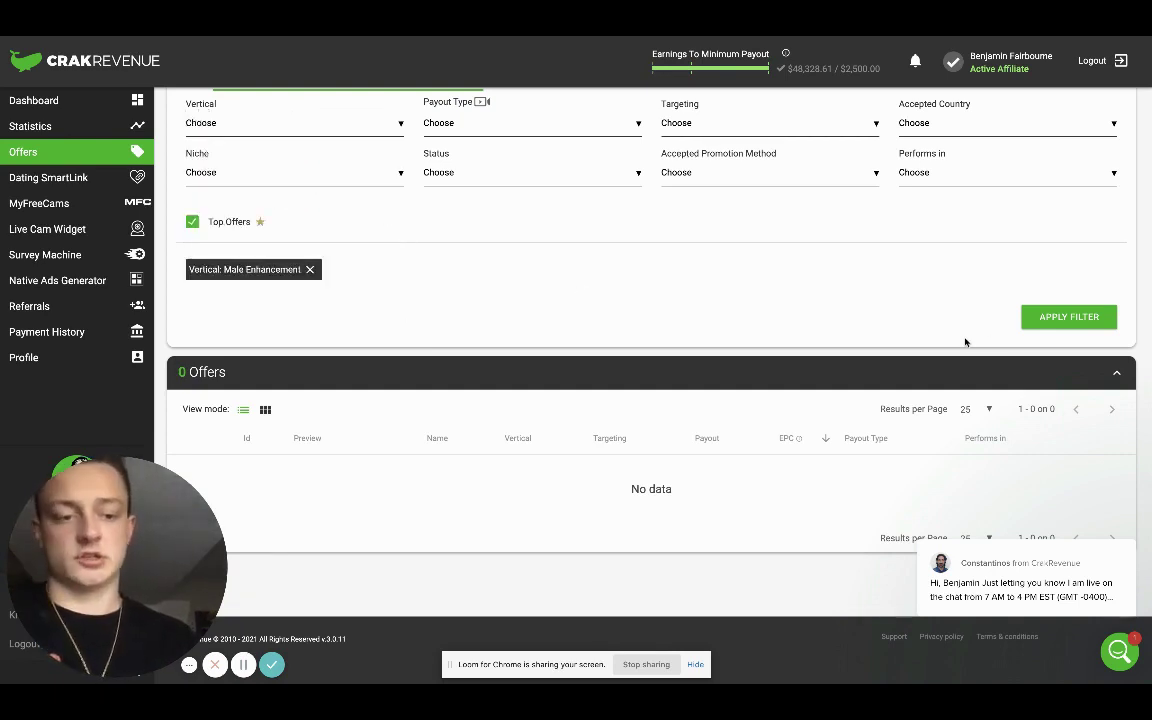
click(1062, 316)
scroll(724, 320, down, 3)
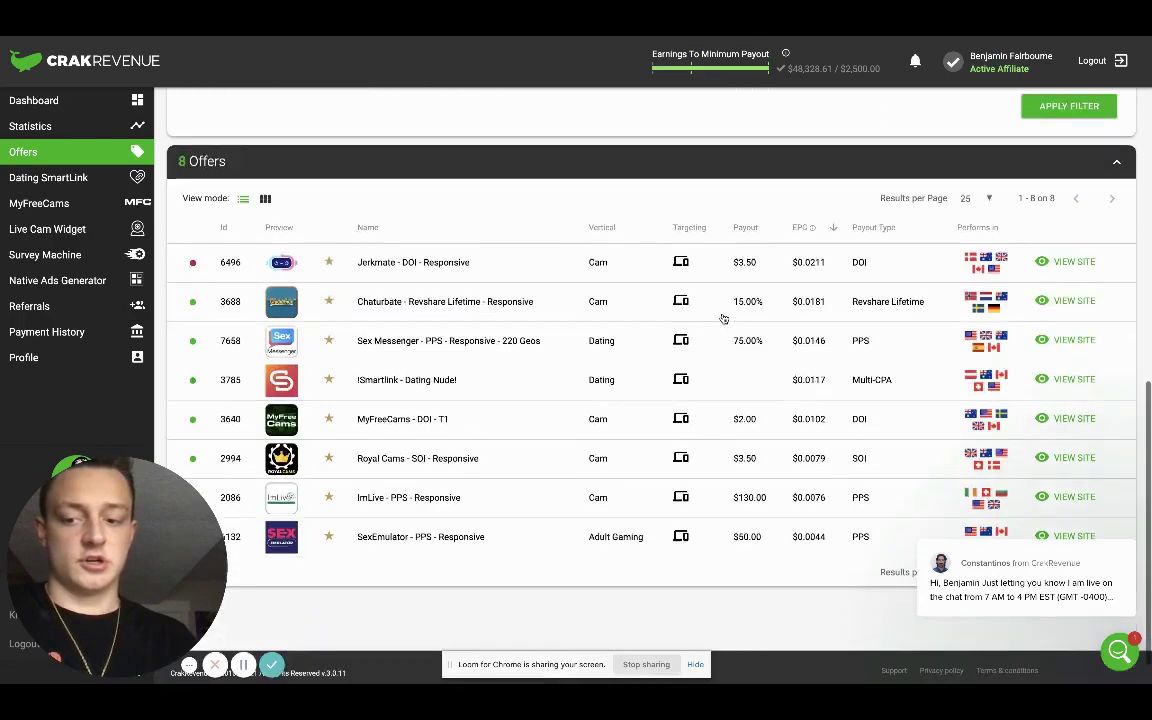
scroll(722, 318, down, 1)
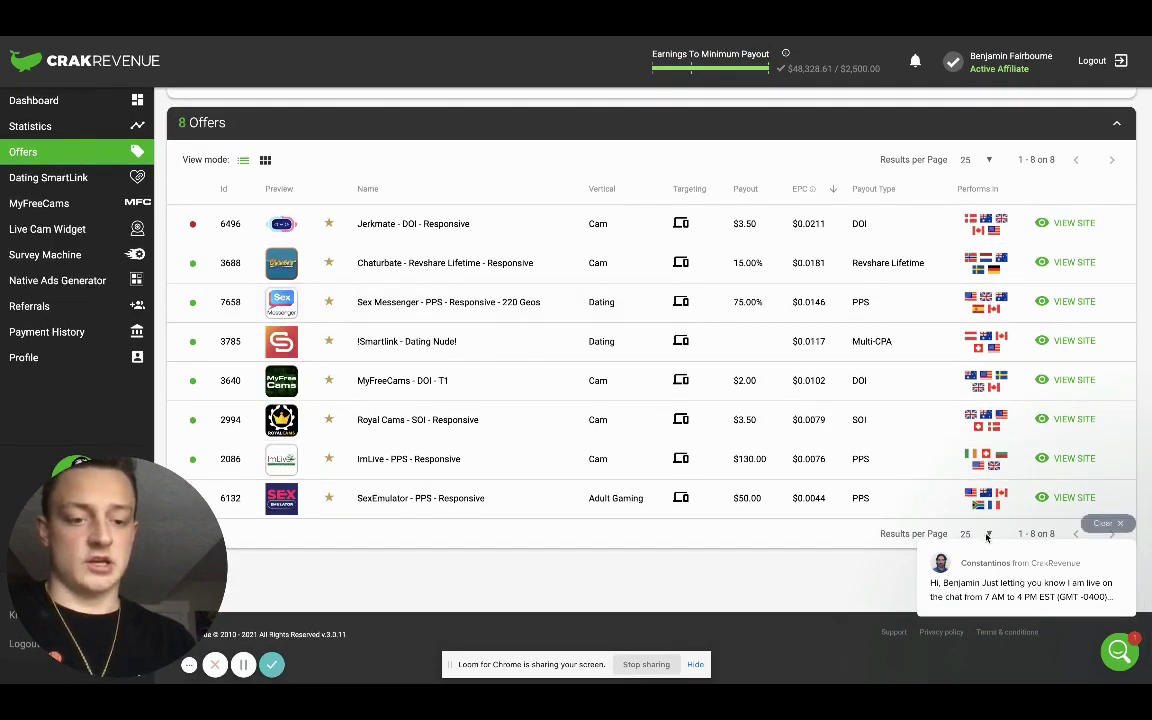
scroll(987, 537, up, 5)
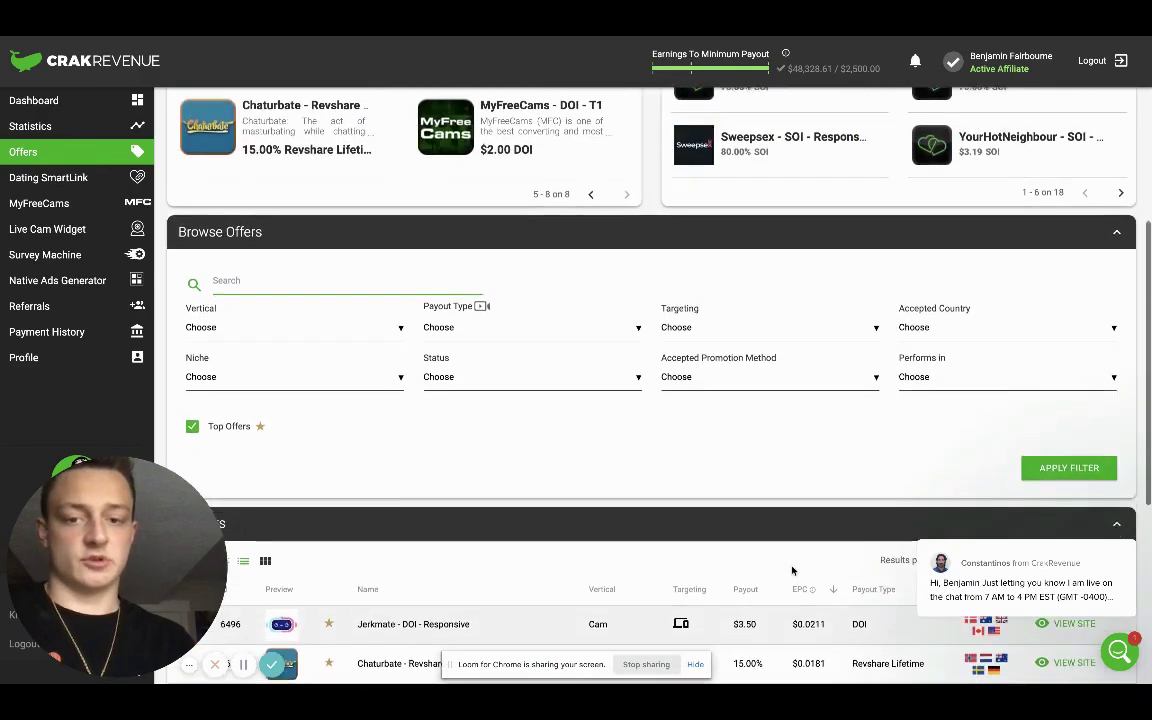
scroll(792, 570, up, 2)
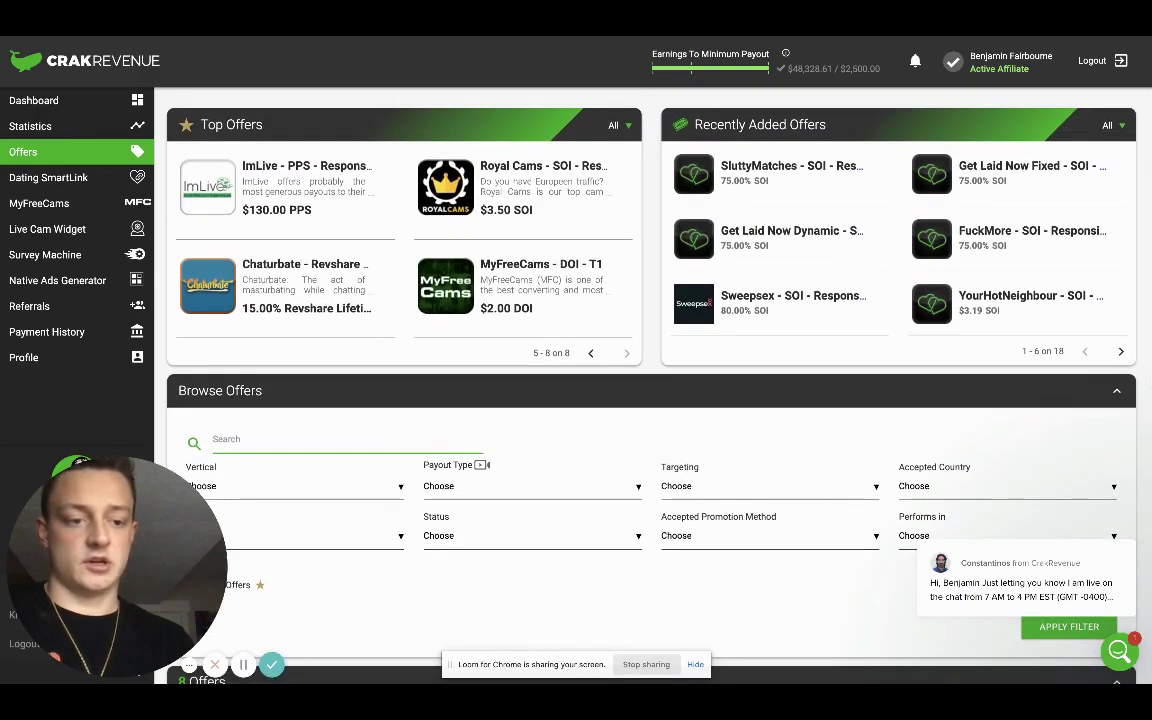
Step: Turn off the Top Offers restriction to list all offers and sort them by EPC from highest to lowest
scroll(695, 430, down, 2)
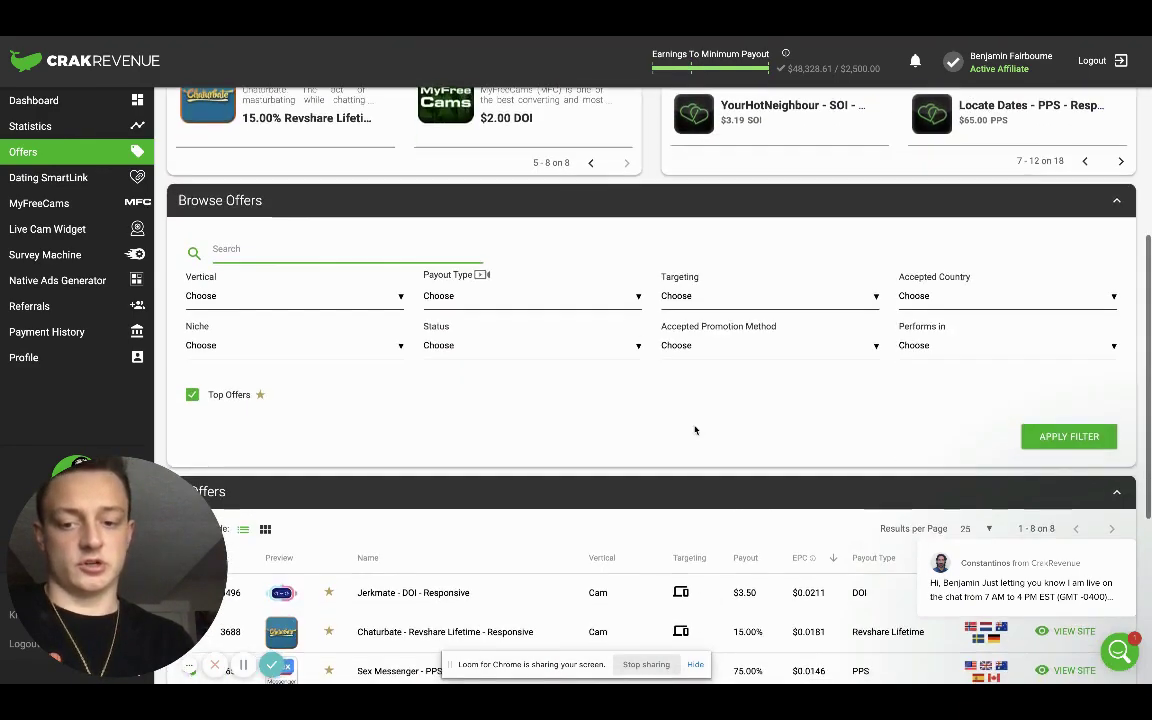
click(192, 394)
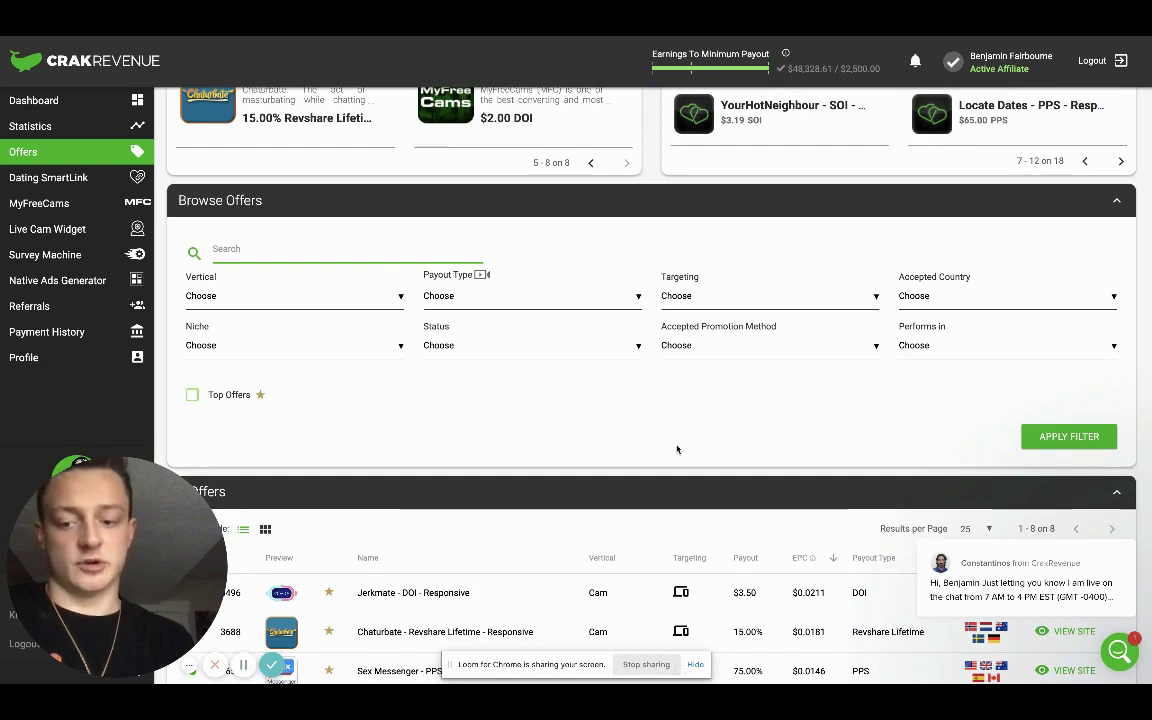
scroll(507, 446, down, 3)
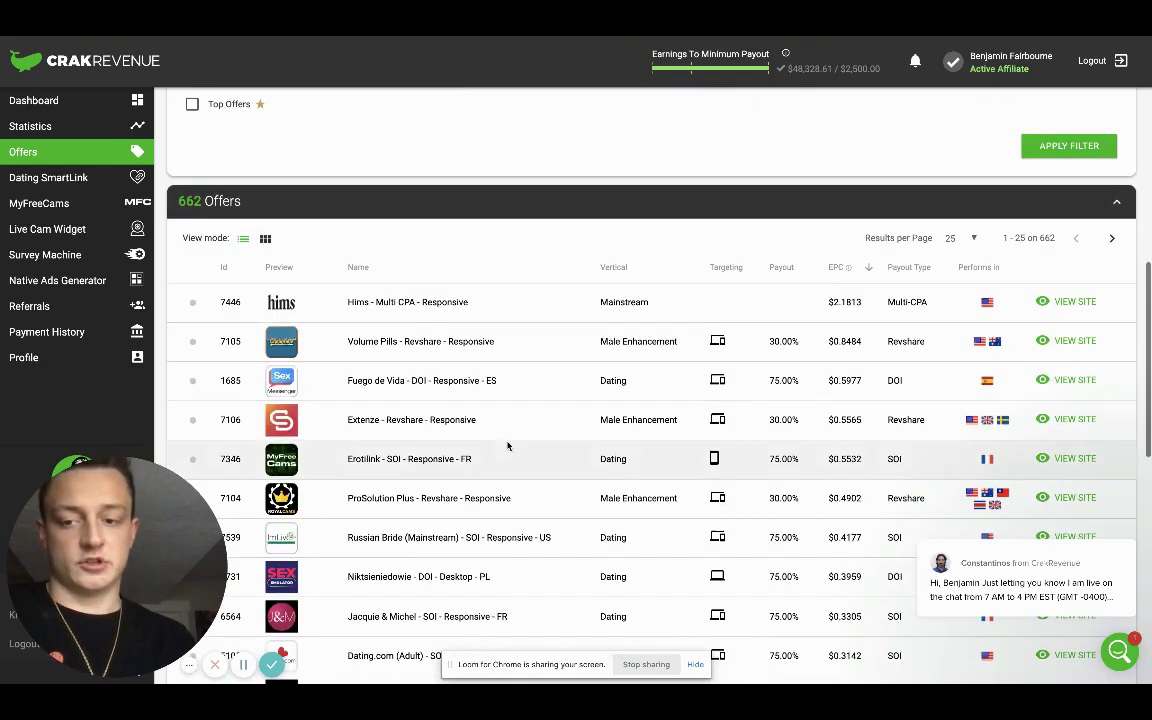
click(856, 267)
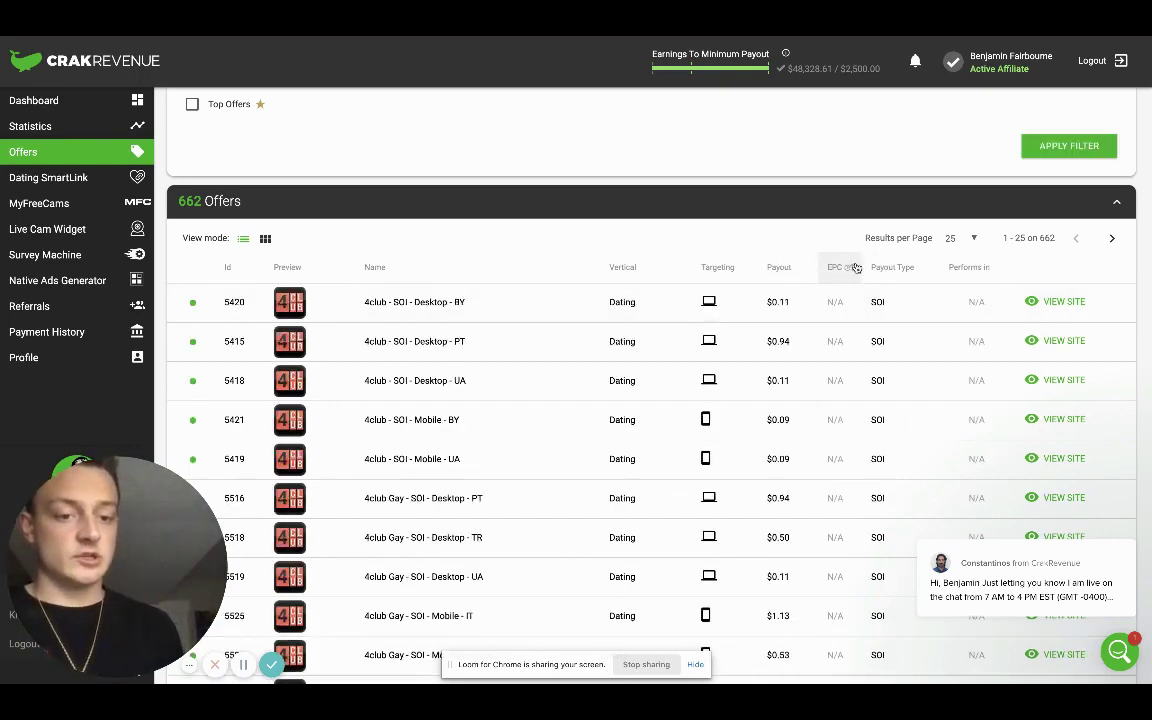
click(856, 267)
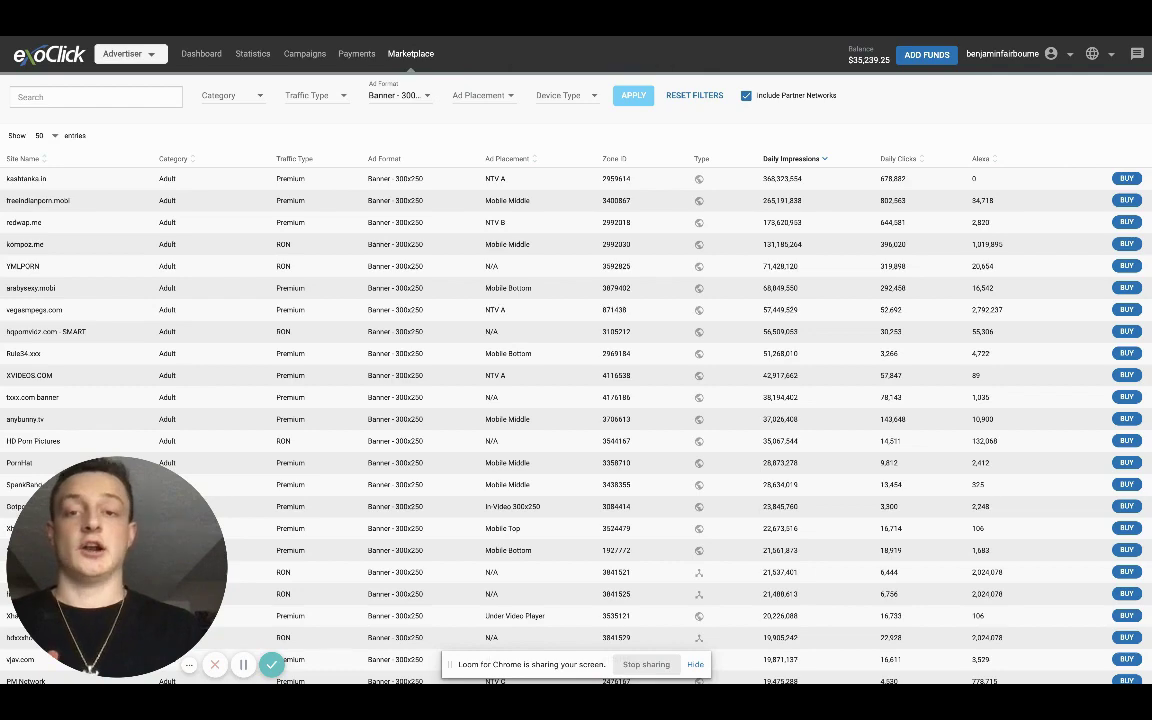
Step: Switch from ExoClick back to the CrakRevenue offers list and examine the highest-EPC offers' verticals, payouts, payout types and countries
click(459, 30)
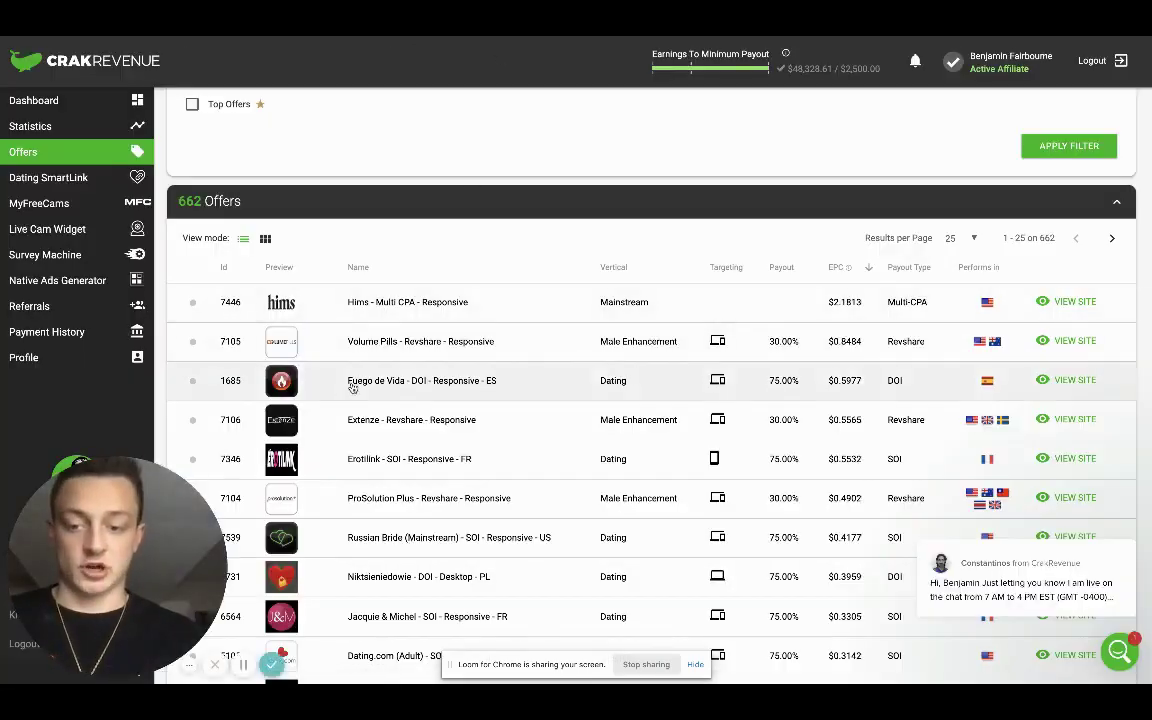
scroll(352, 378, down, 2)
scroll(352, 375, up, 2)
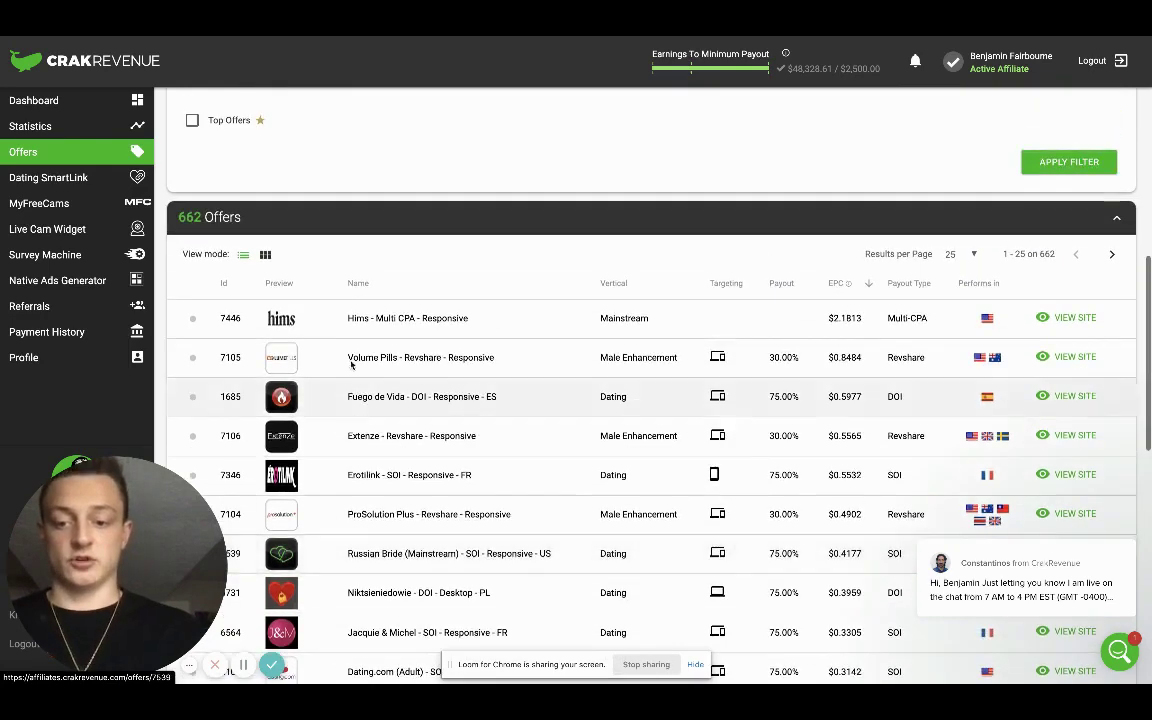
scroll(365, 334, down, 3)
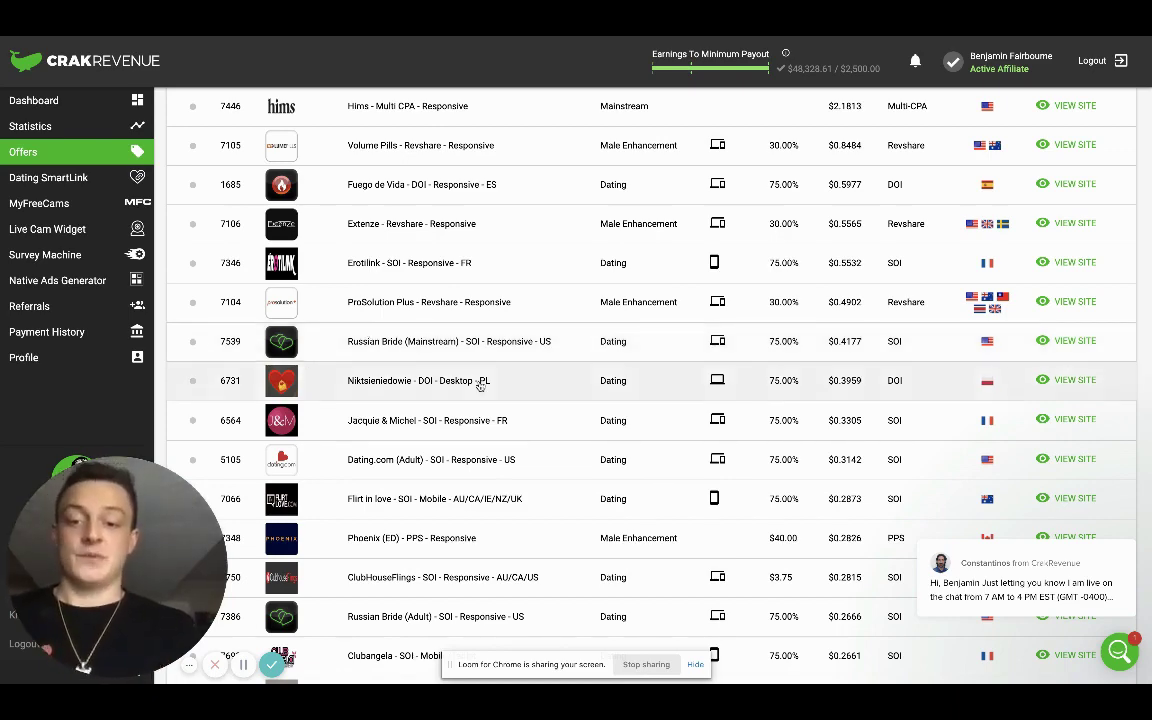
scroll(479, 383, down, 5)
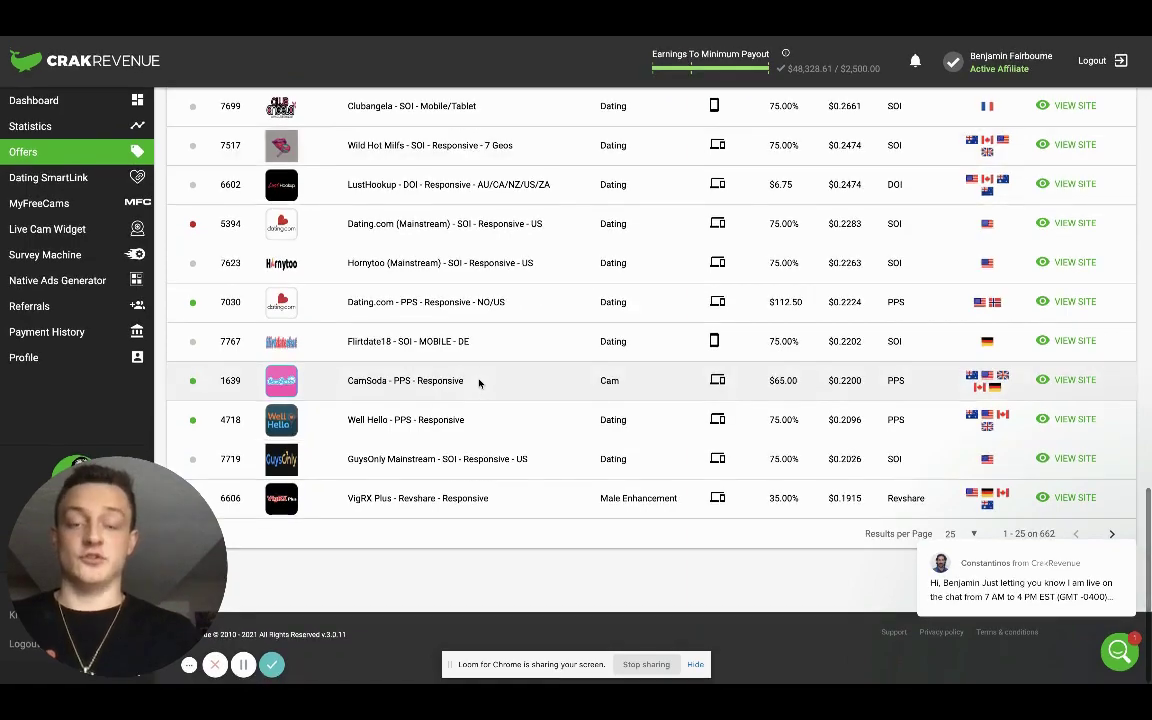
scroll(479, 383, up, 10)
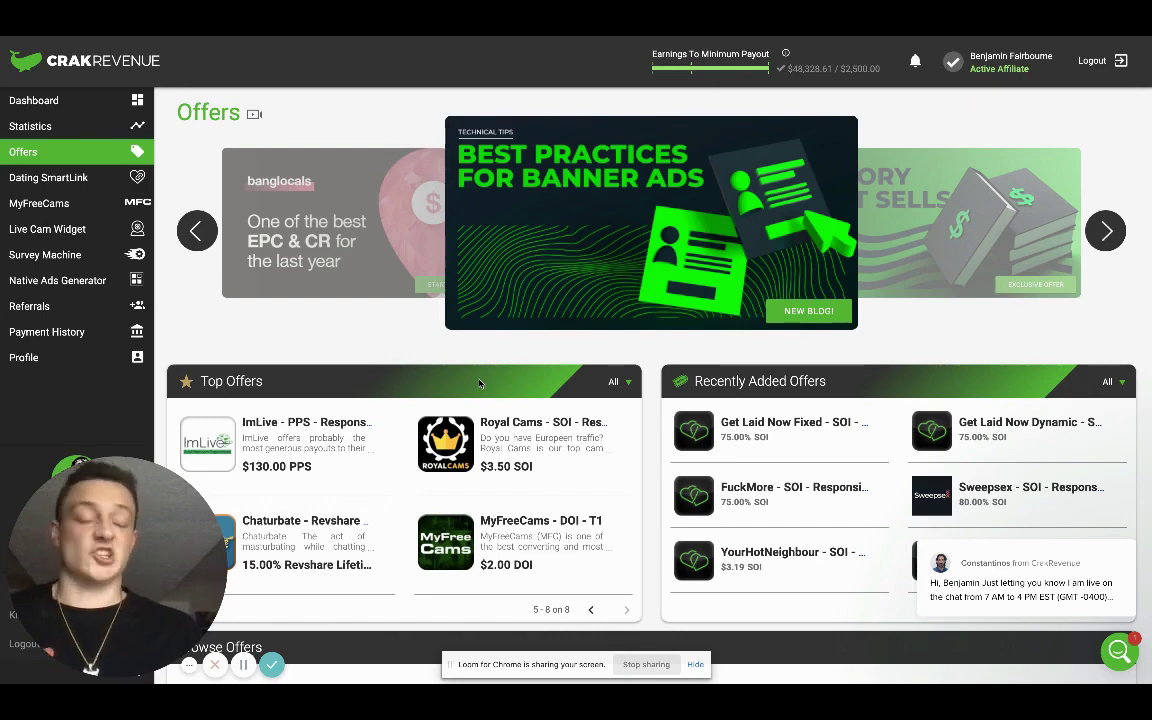
scroll(479, 383, down, 3)
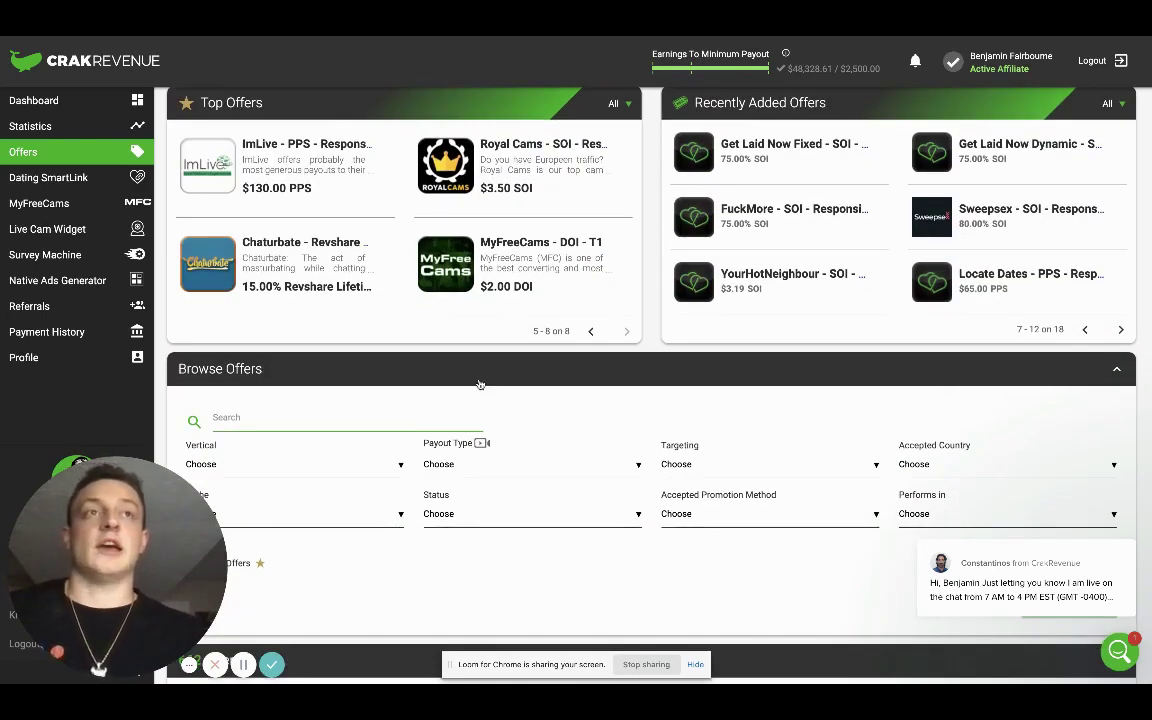
scroll(479, 383, down, 3)
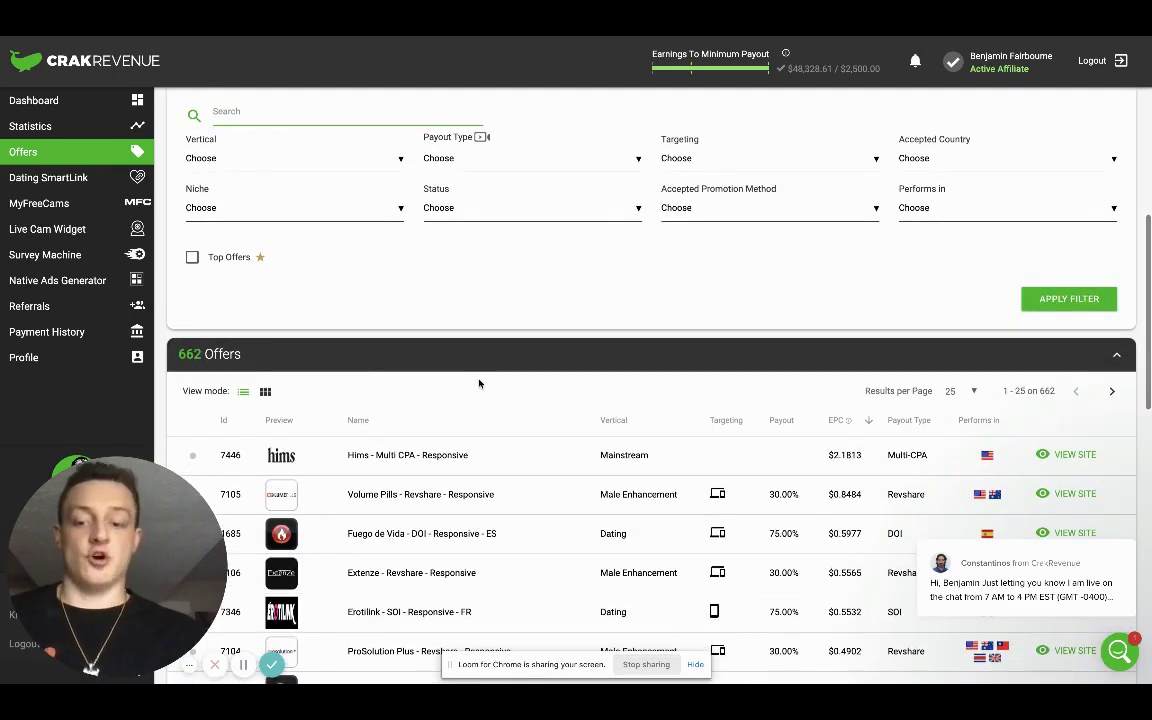
scroll(479, 383, down, 3)
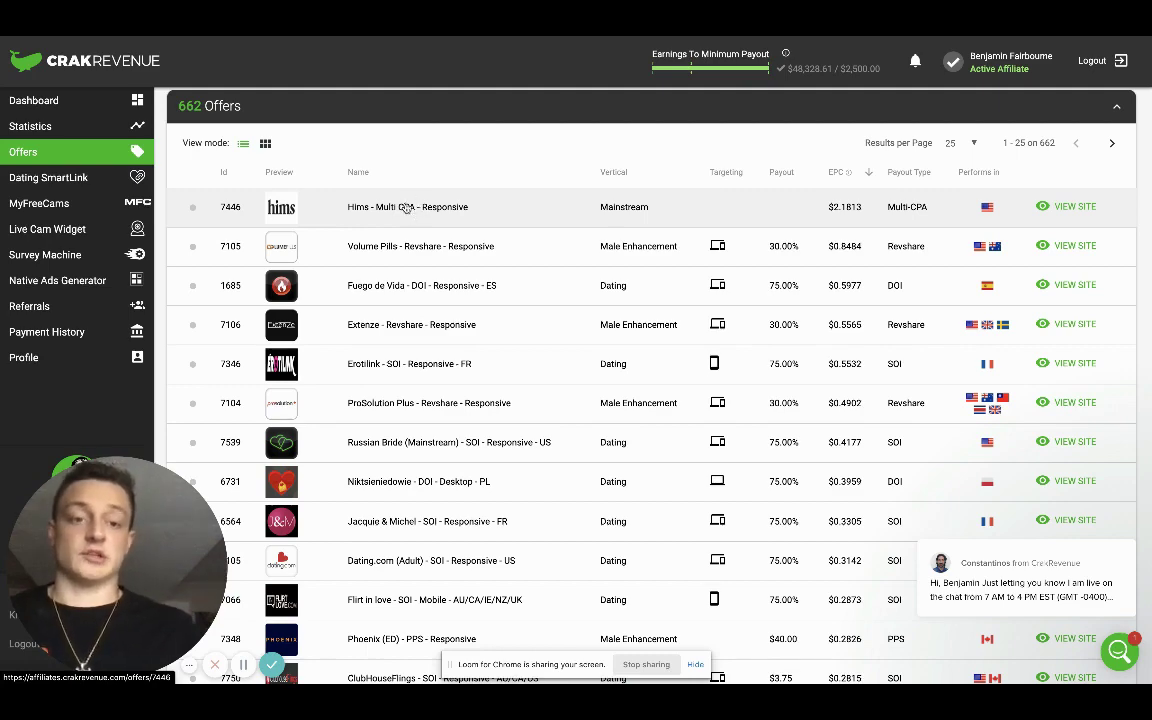
scroll(405, 207, up, 1)
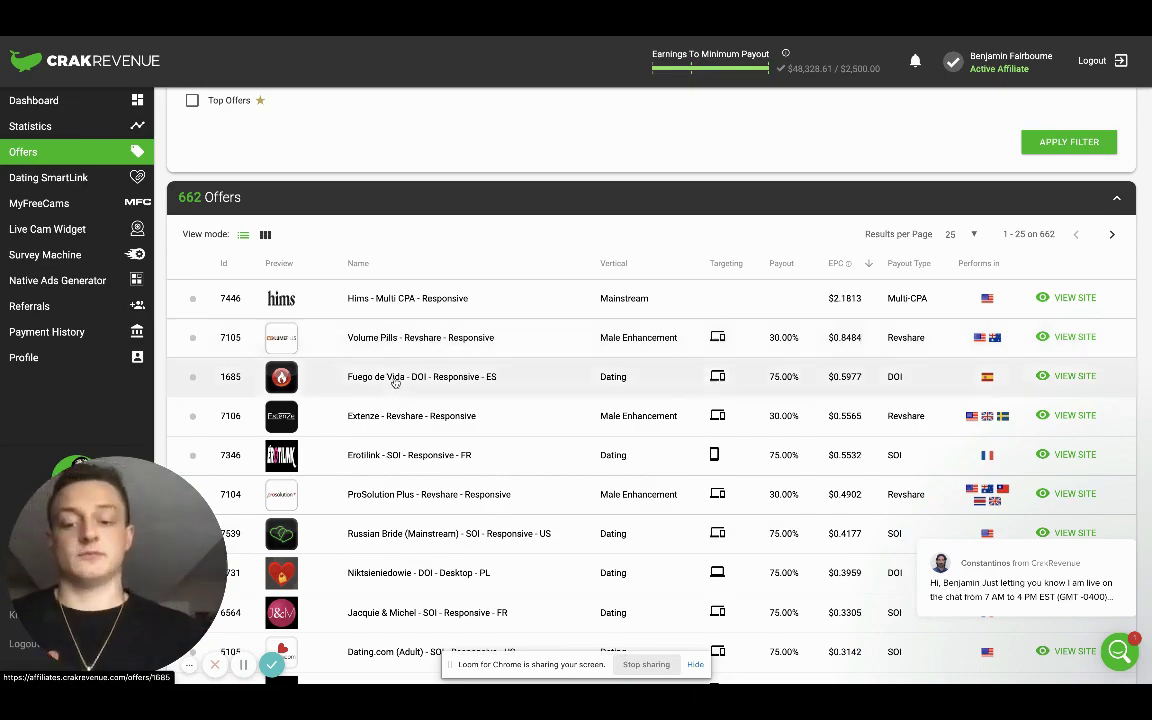
scroll(394, 370, down, 4)
scroll(394, 382, up, 3)
scroll(394, 382, down, 5)
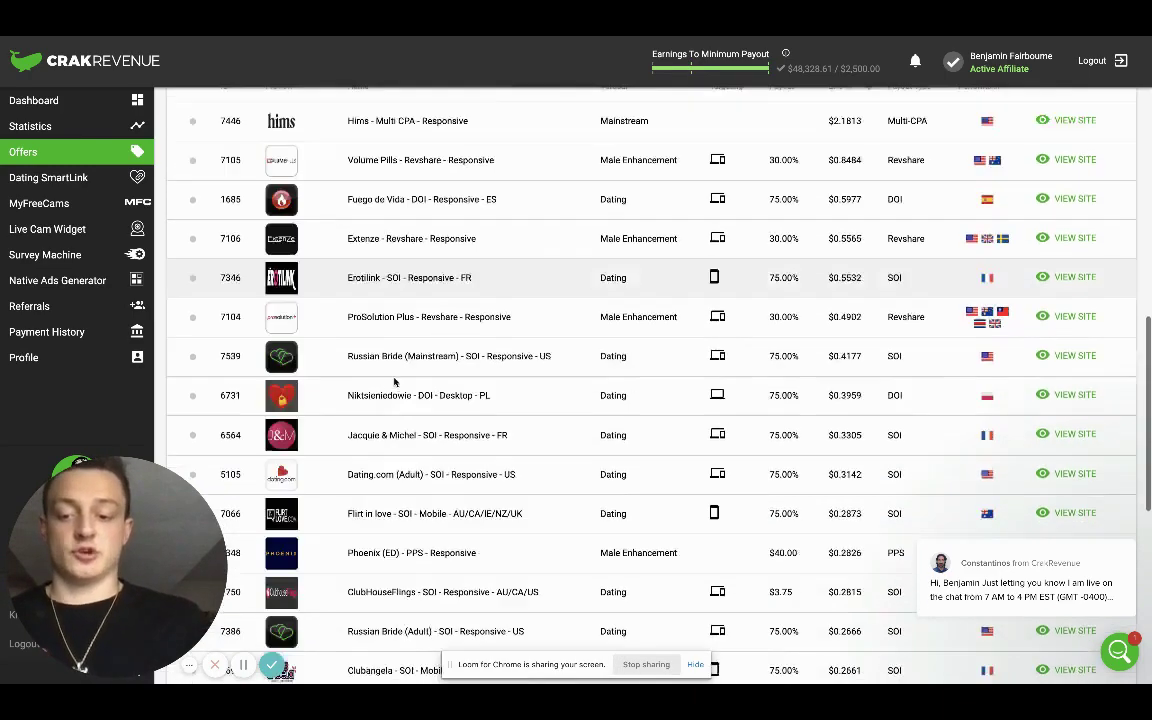
scroll(394, 382, up, 4)
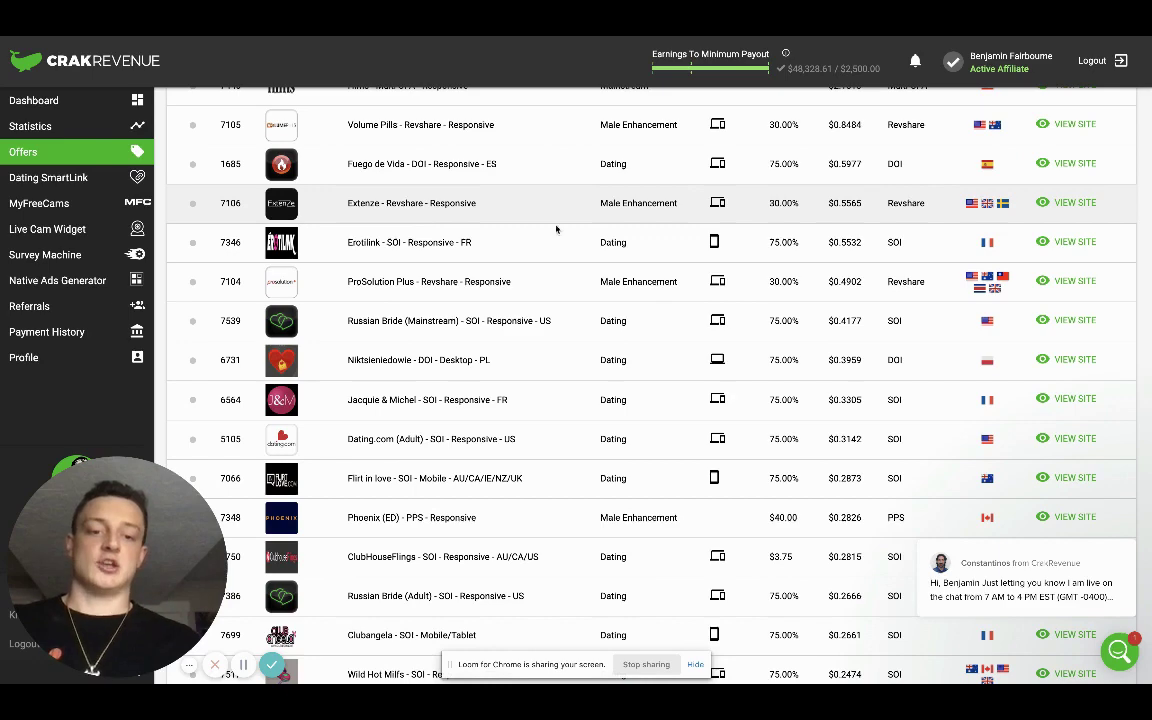
scroll(850, 220, up, 2)
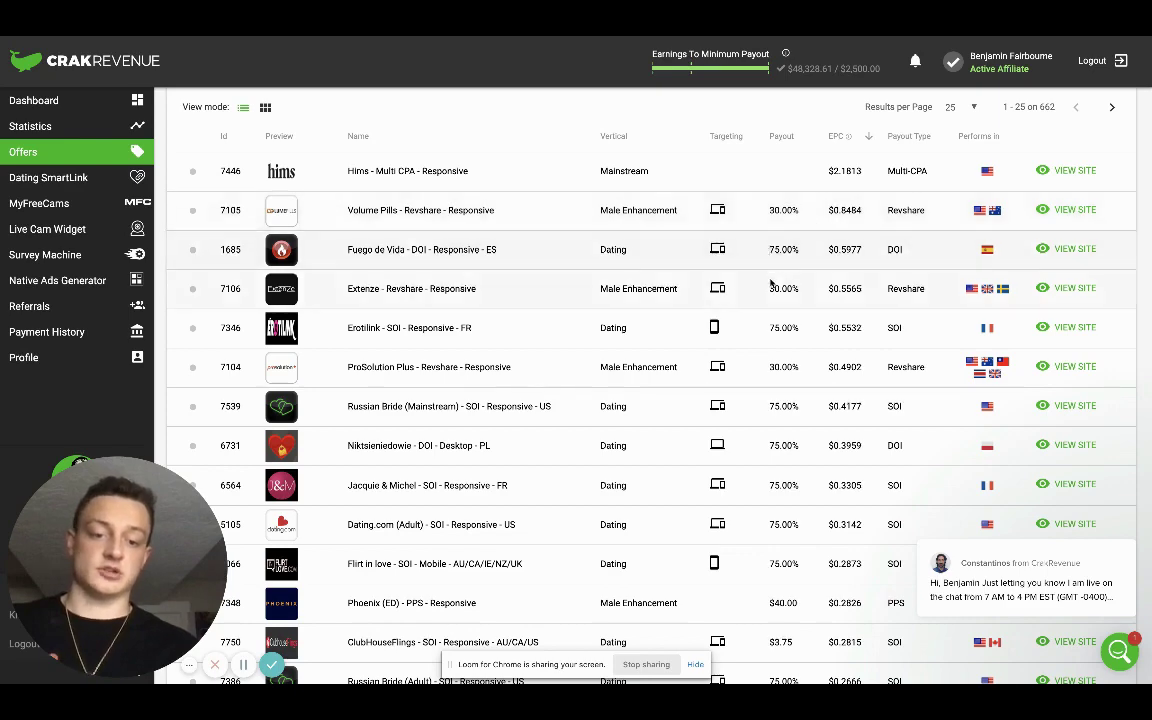
scroll(780, 410, down, 2)
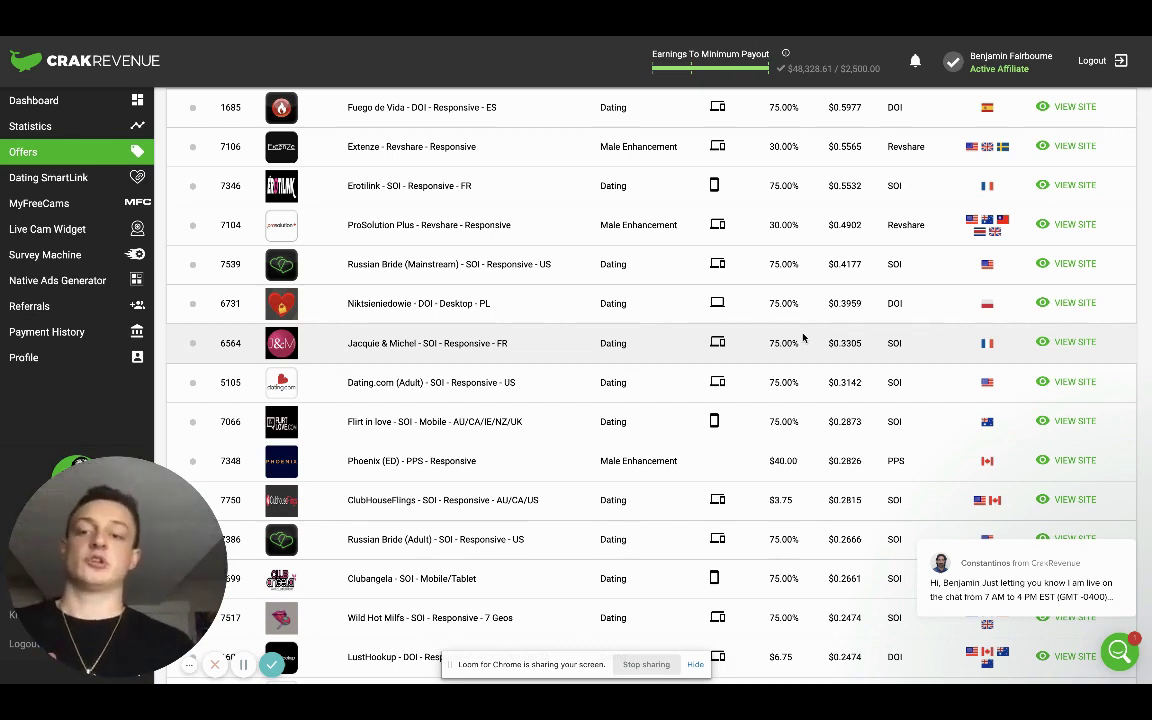
scroll(802, 338, down, 5)
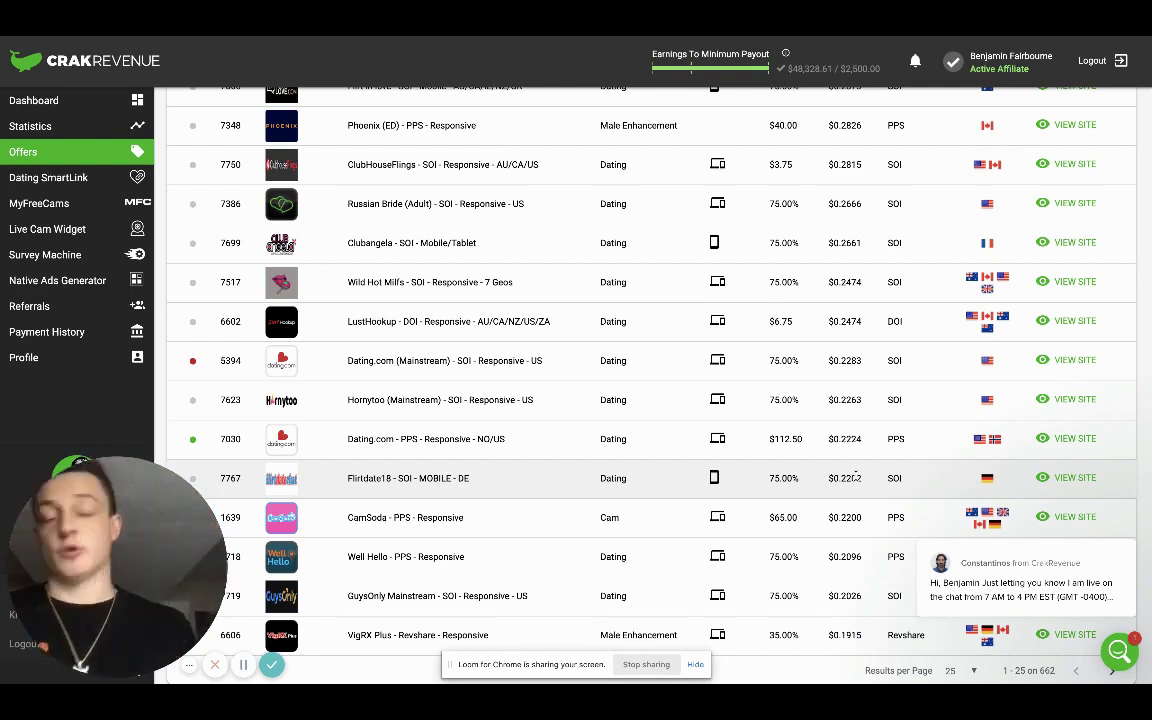
scroll(706, 415, down, 3)
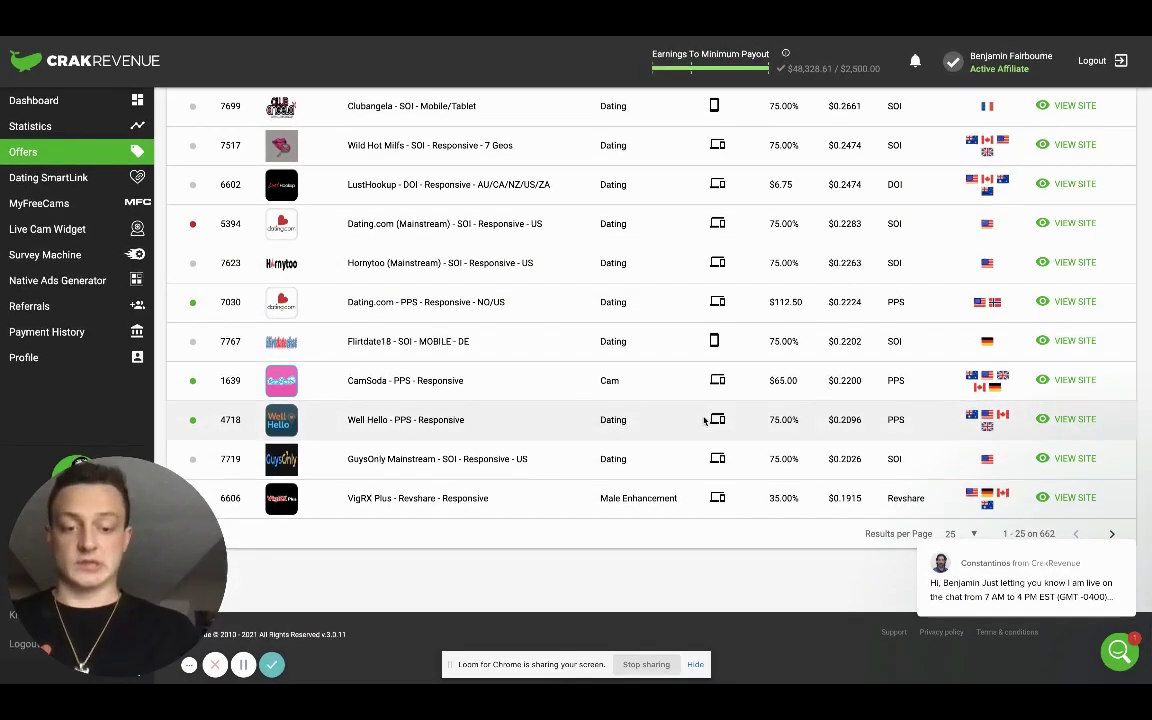
Step: Dismiss the chat message covering the list and open the second page of offers
scroll(706, 440, up, 10)
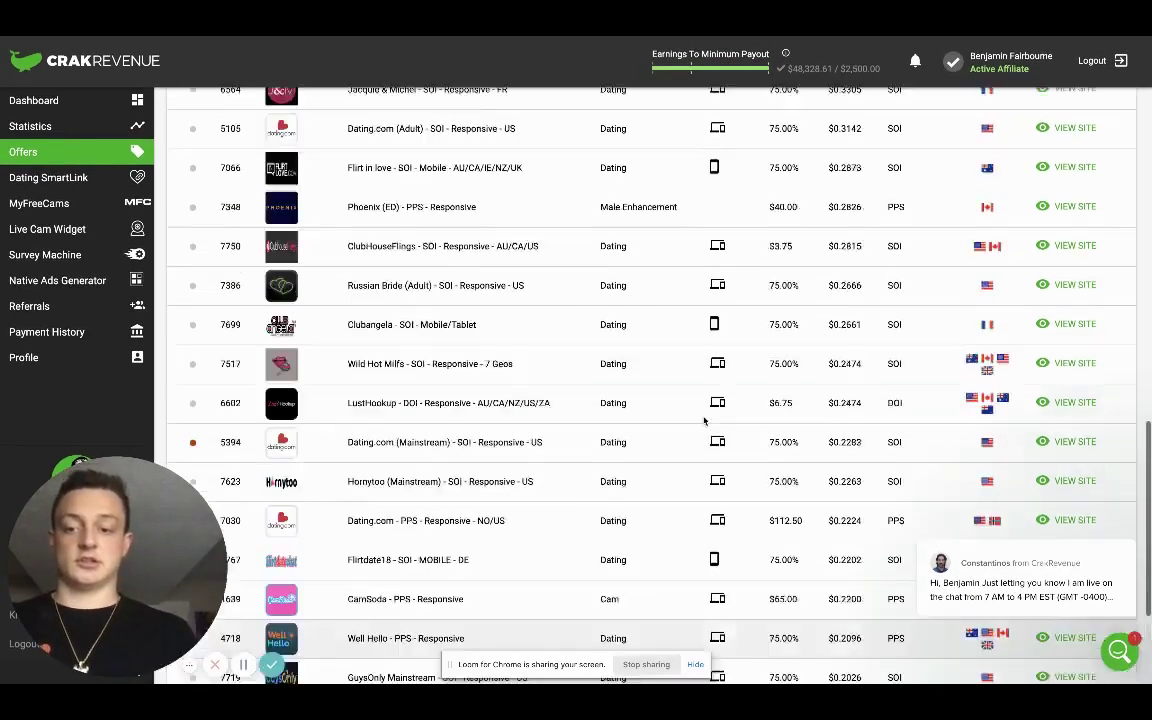
scroll(710, 465, down, 10)
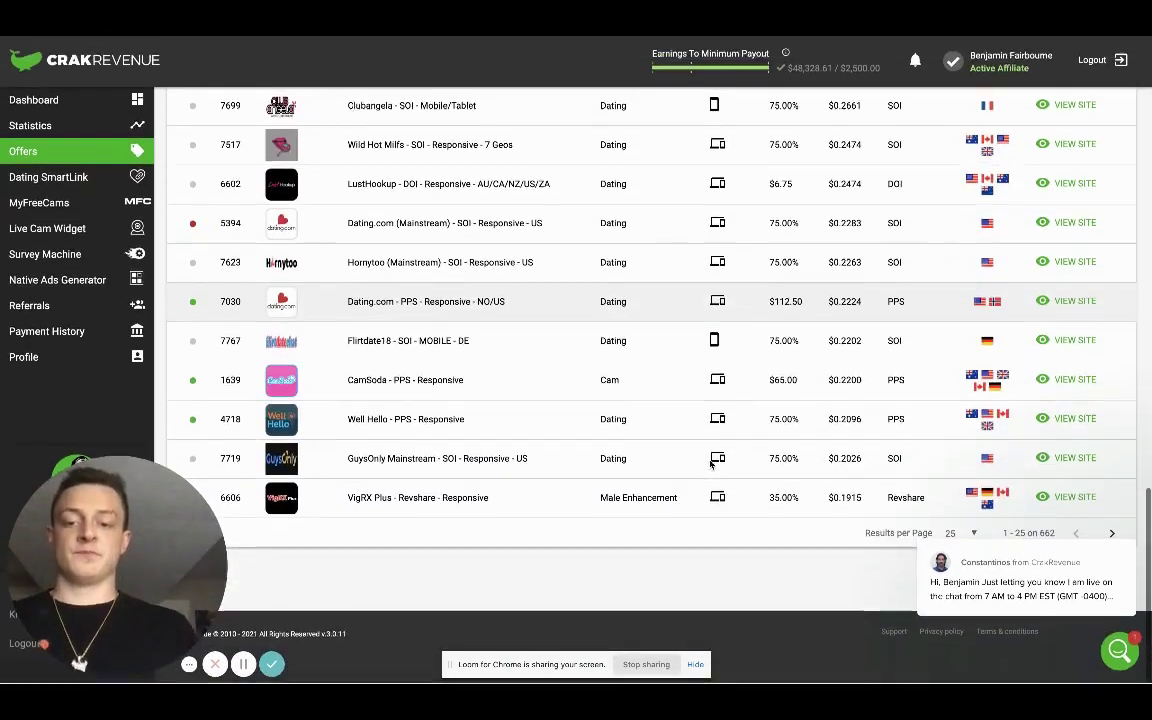
click(1111, 523)
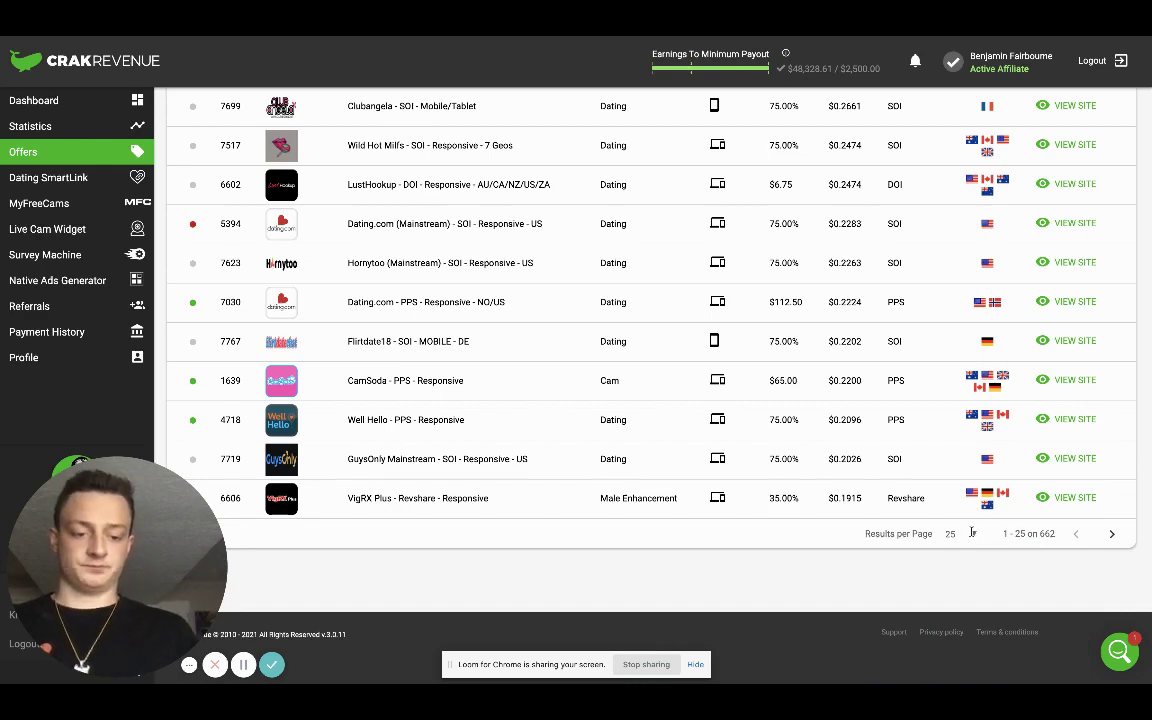
click(1111, 534)
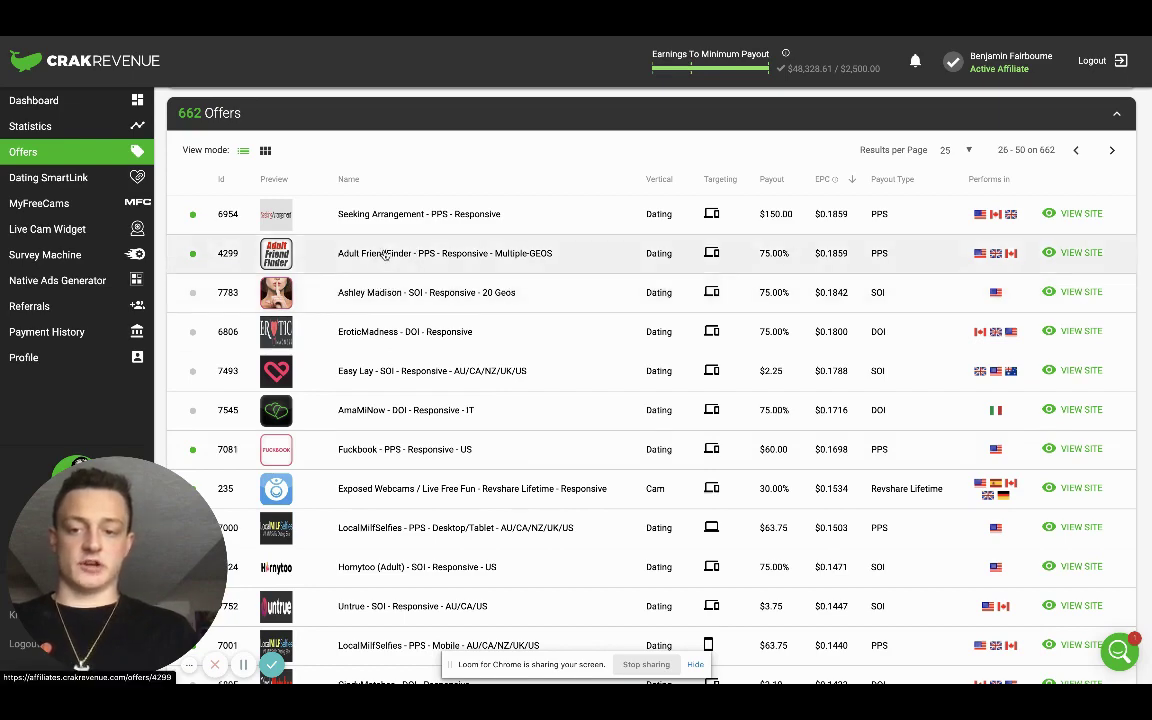
Step: Examine the second page of offers sorted by EPC, and open the third page to look through its verticals and payouts
scroll(385, 254, down, 2)
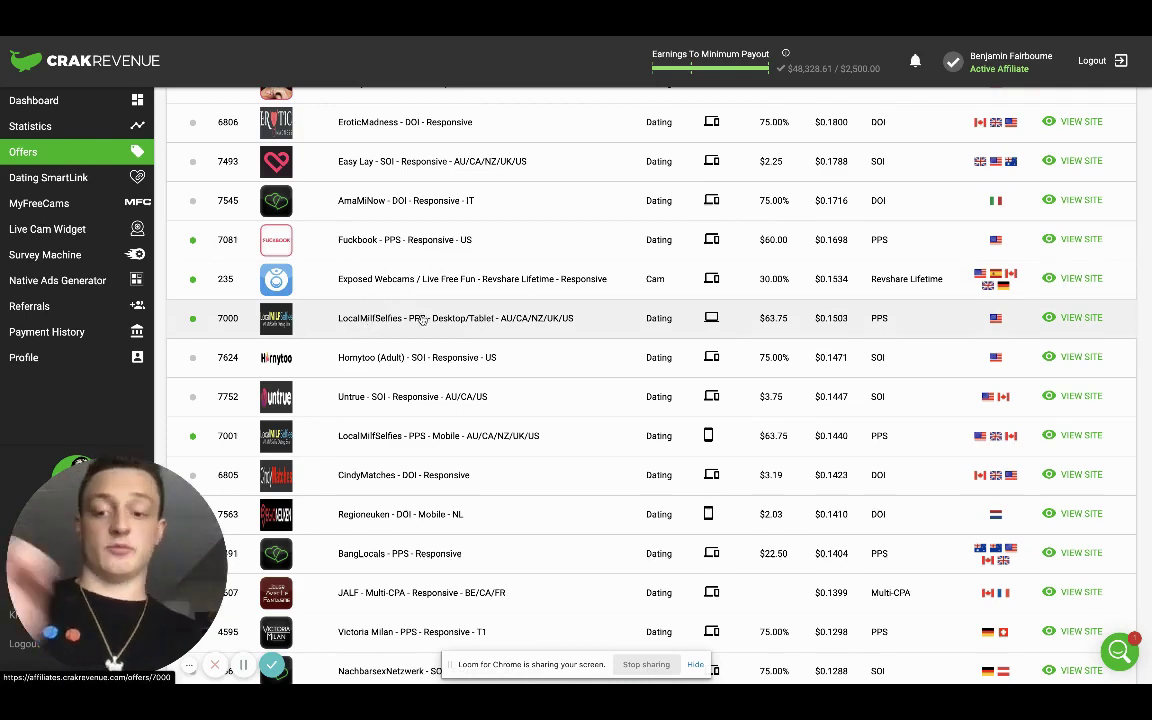
scroll(422, 318, down, 4)
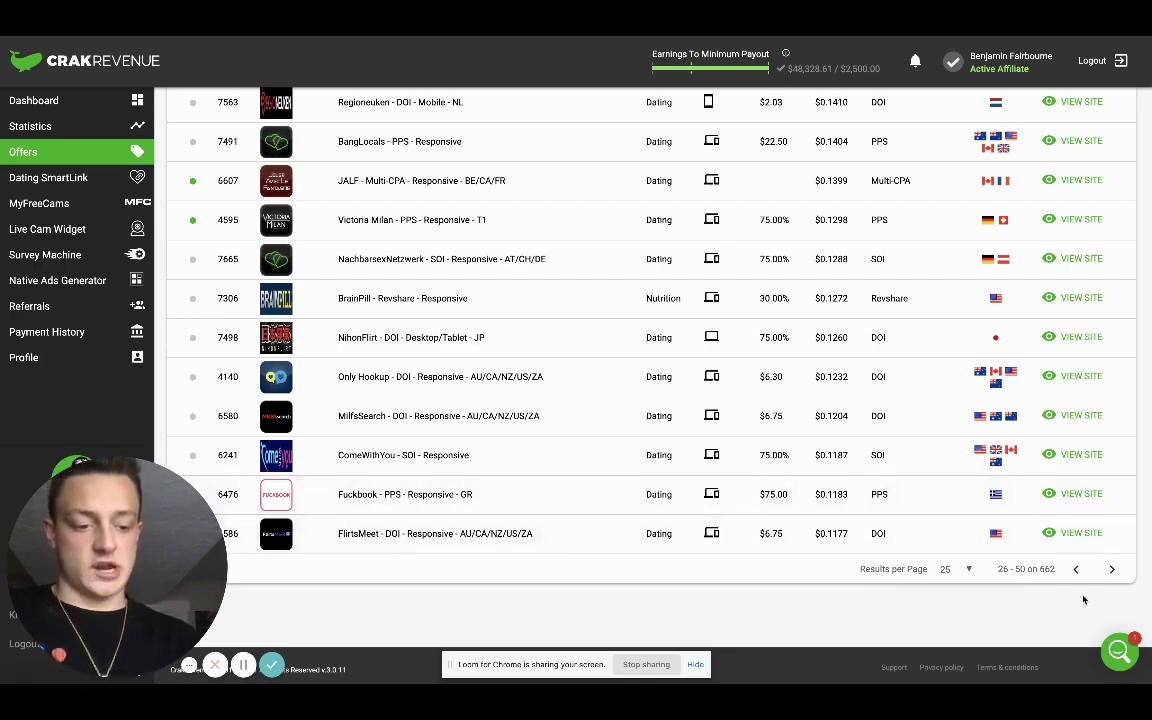
click(1111, 569)
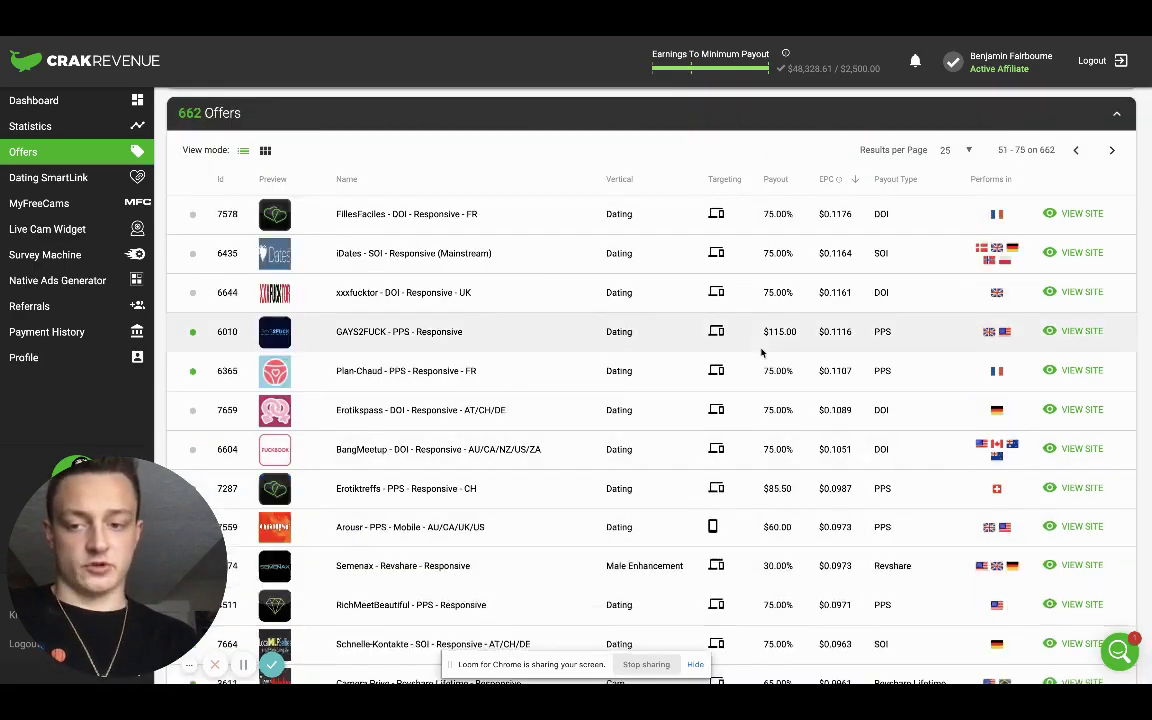
scroll(762, 351, down, 4)
scroll(762, 351, down, 4)
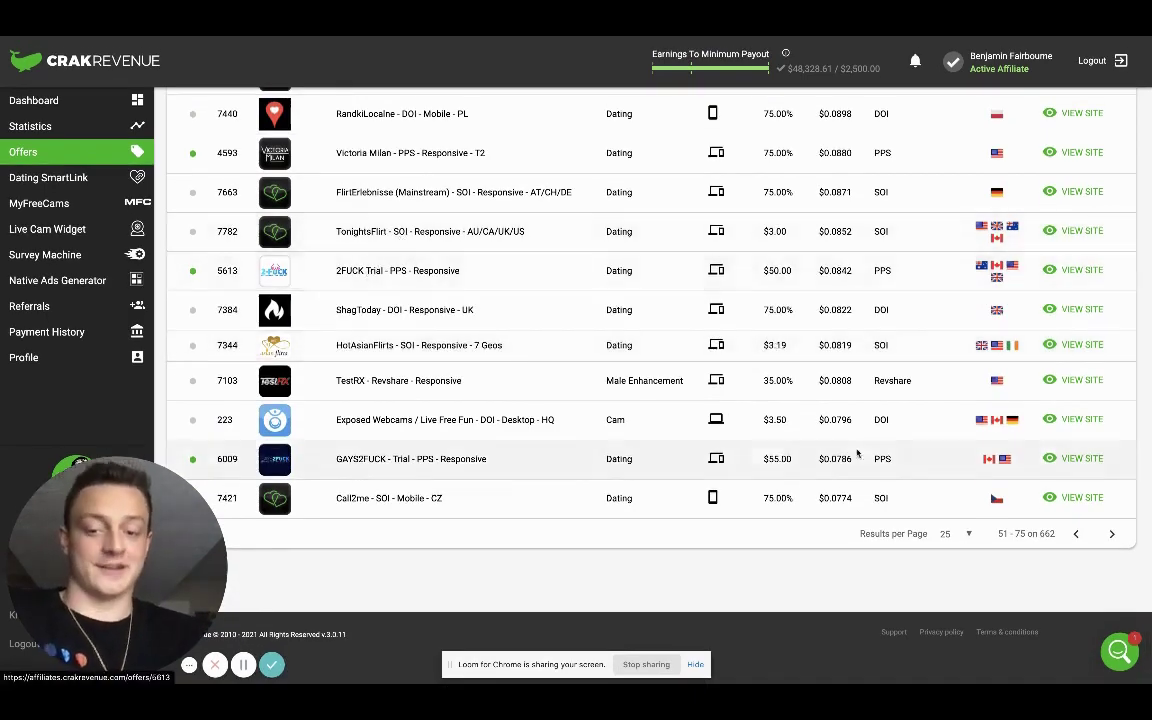
Step: Go back to the first page of offers and look over the highest-EPC entries again
click(1111, 533)
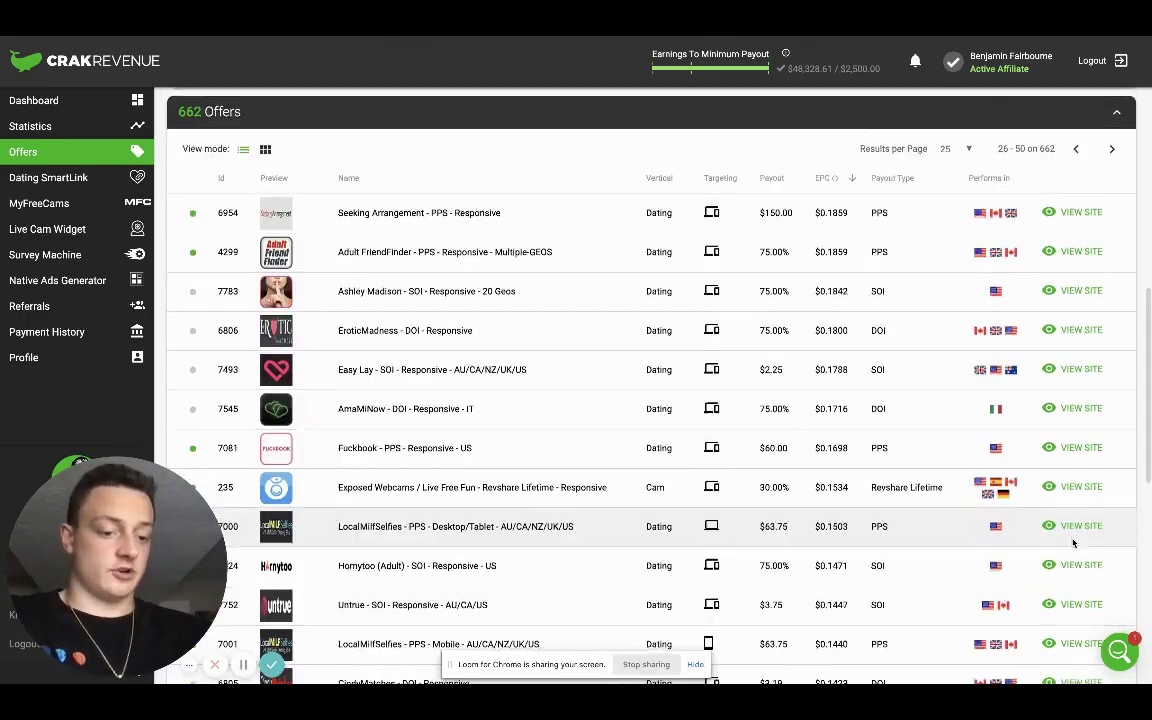
scroll(1075, 547, down, 4)
click(1075, 534)
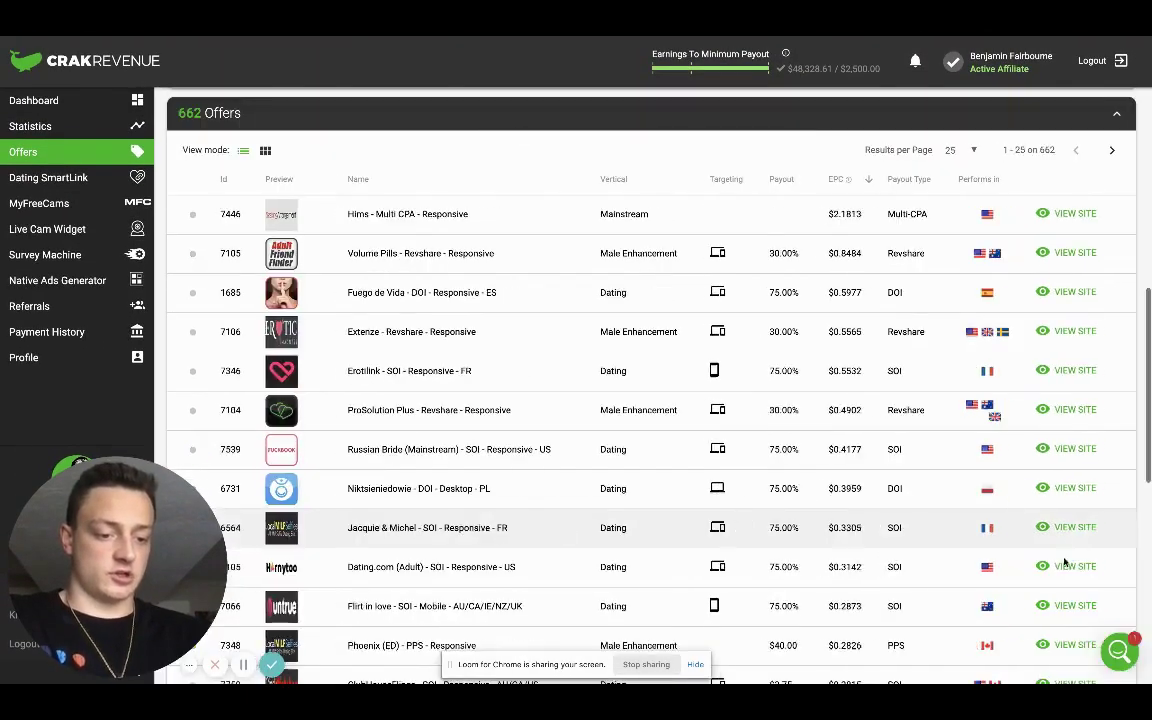
scroll(1054, 571, down, 5)
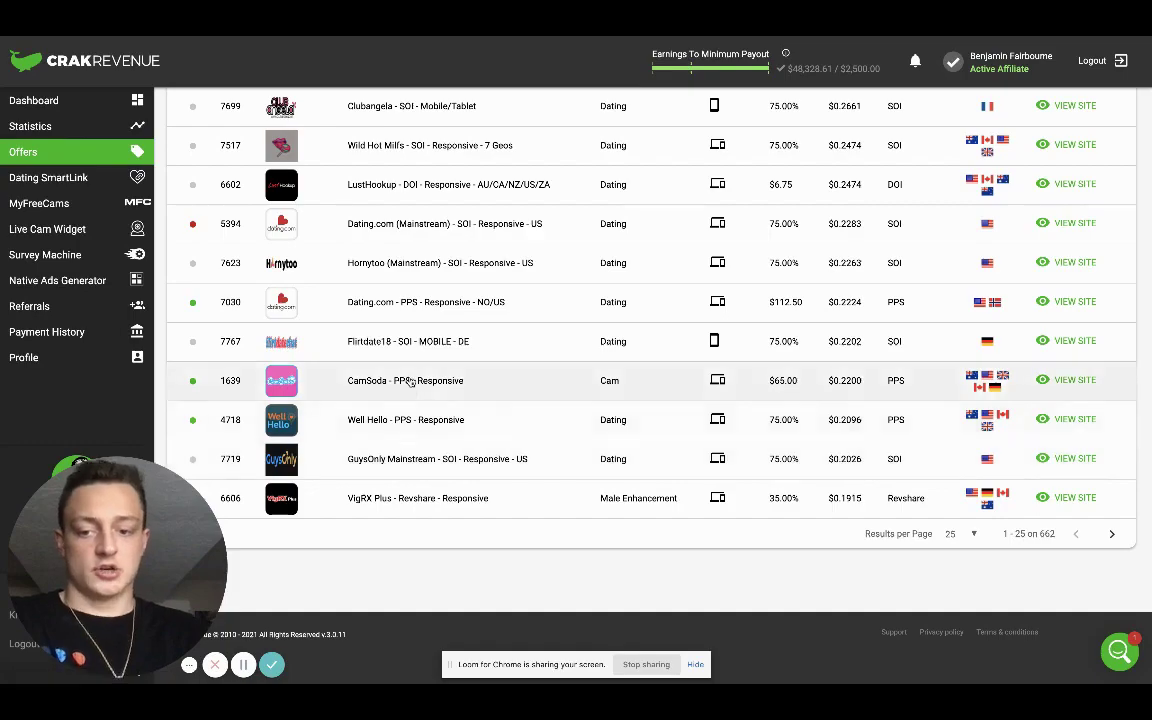
scroll(410, 381, up, 10)
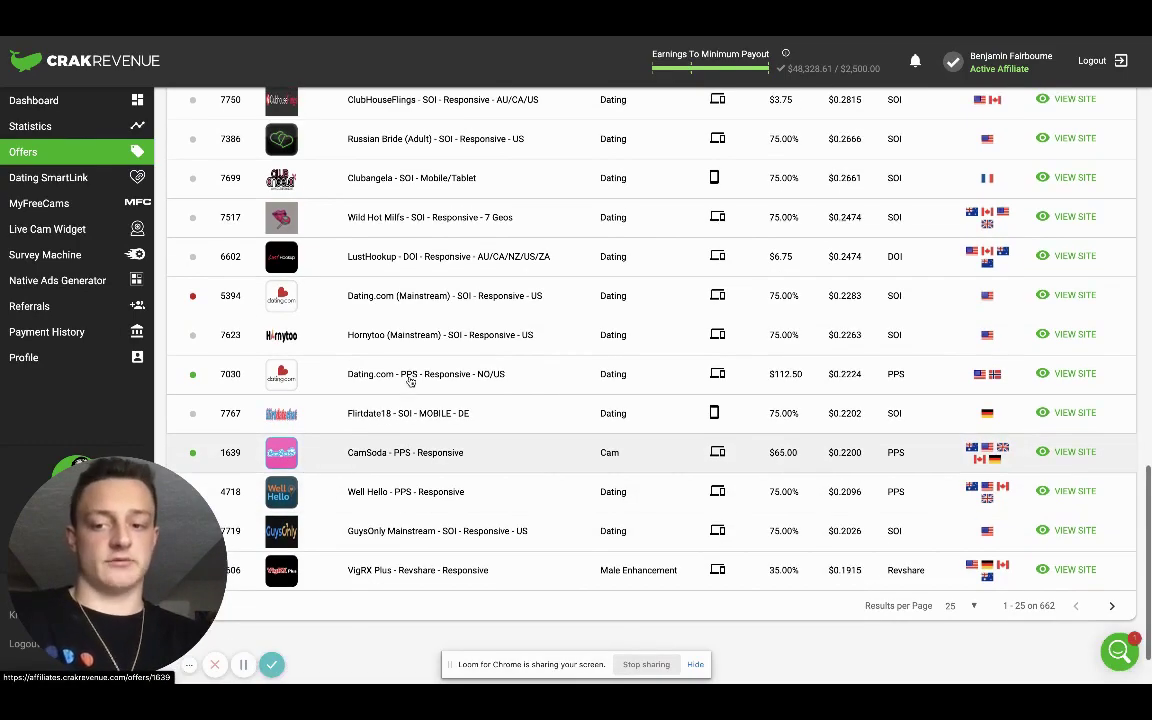
scroll(410, 381, up, 3)
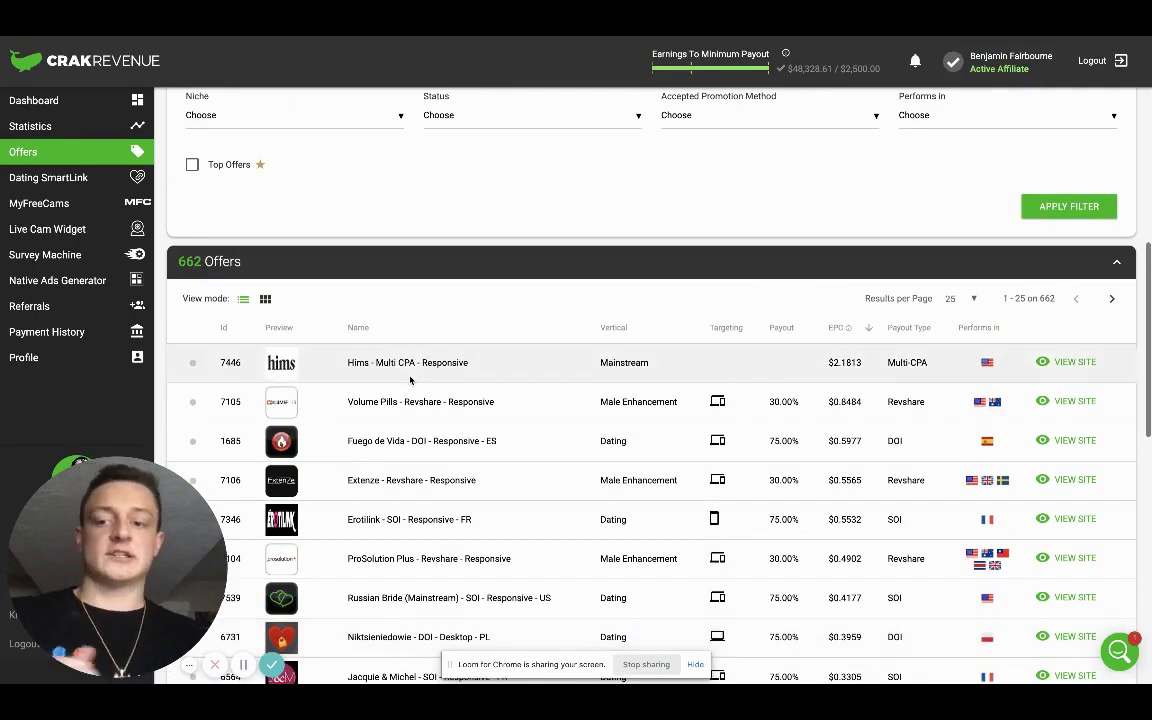
Step: Search the offers for "semenax"
click(325, 251)
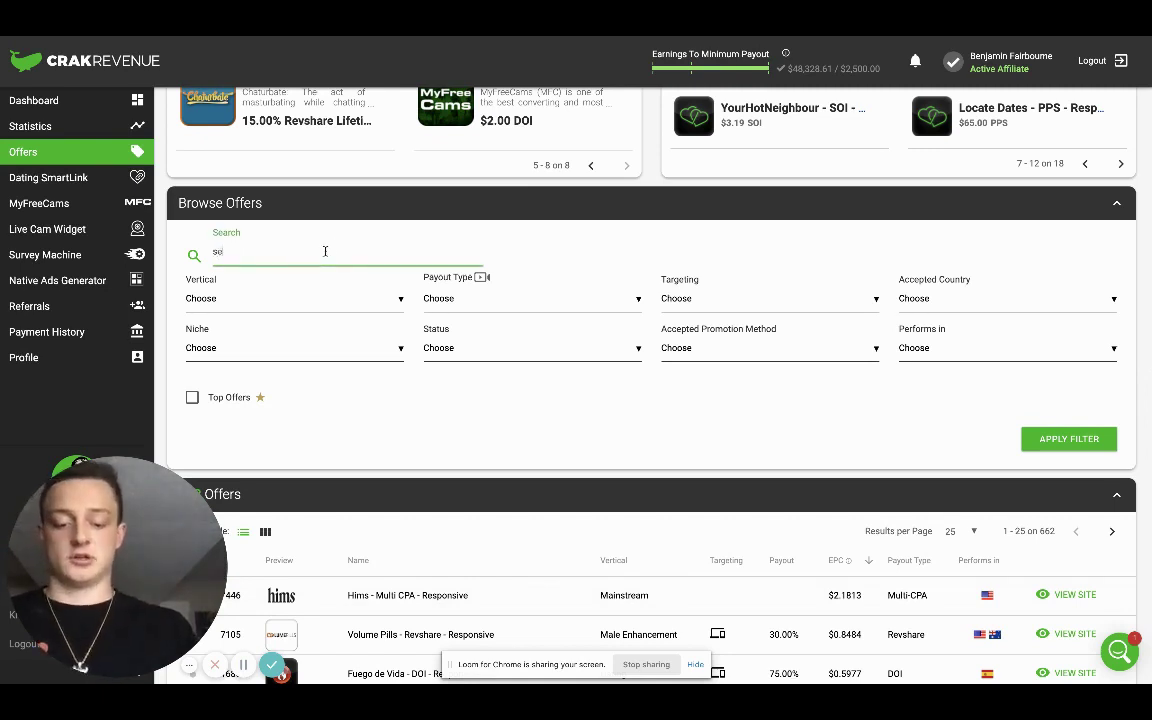
text(x)
key(Return)
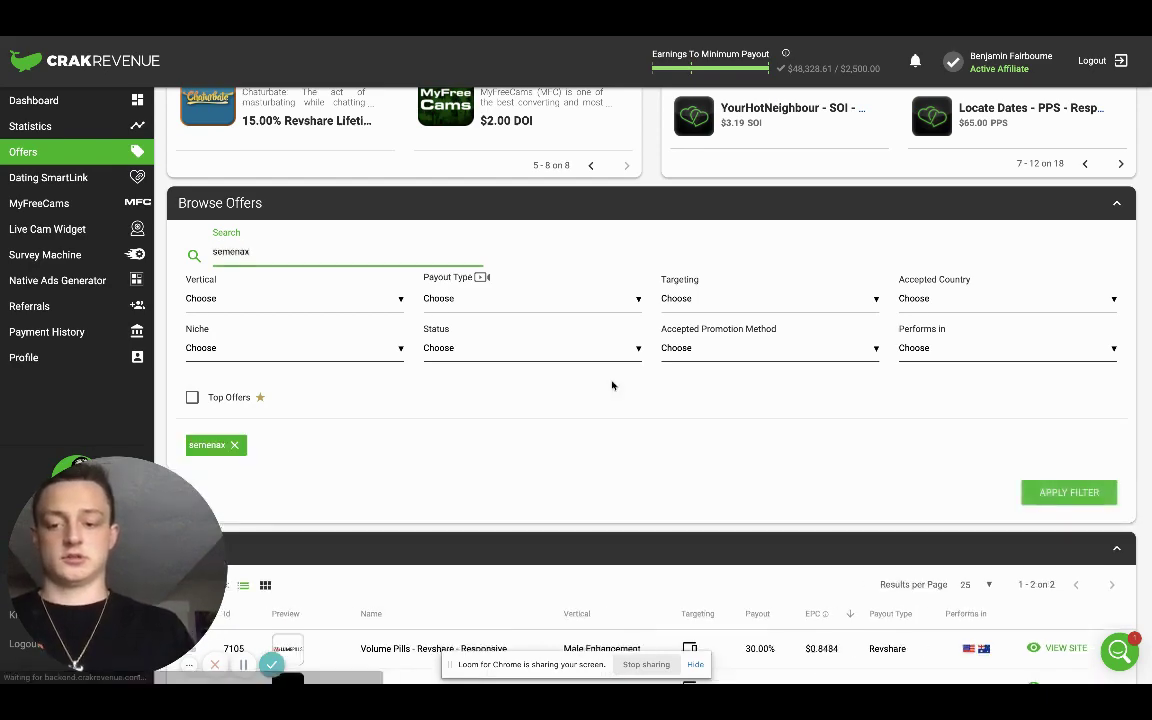
Step: Compare the matching offers' payout, EPC, payout type and countries, focusing on the payout percentage of the Semenax Revshare offer
scroll(612, 386, down, 2)
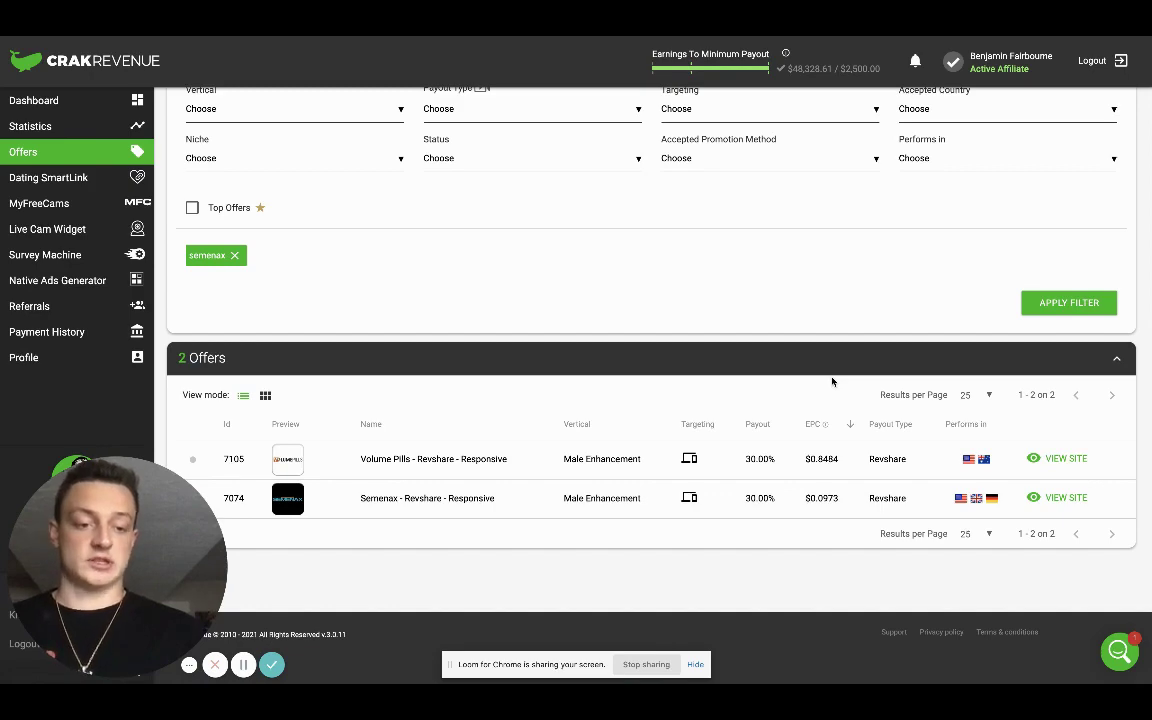
scroll(470, 504, up, 2)
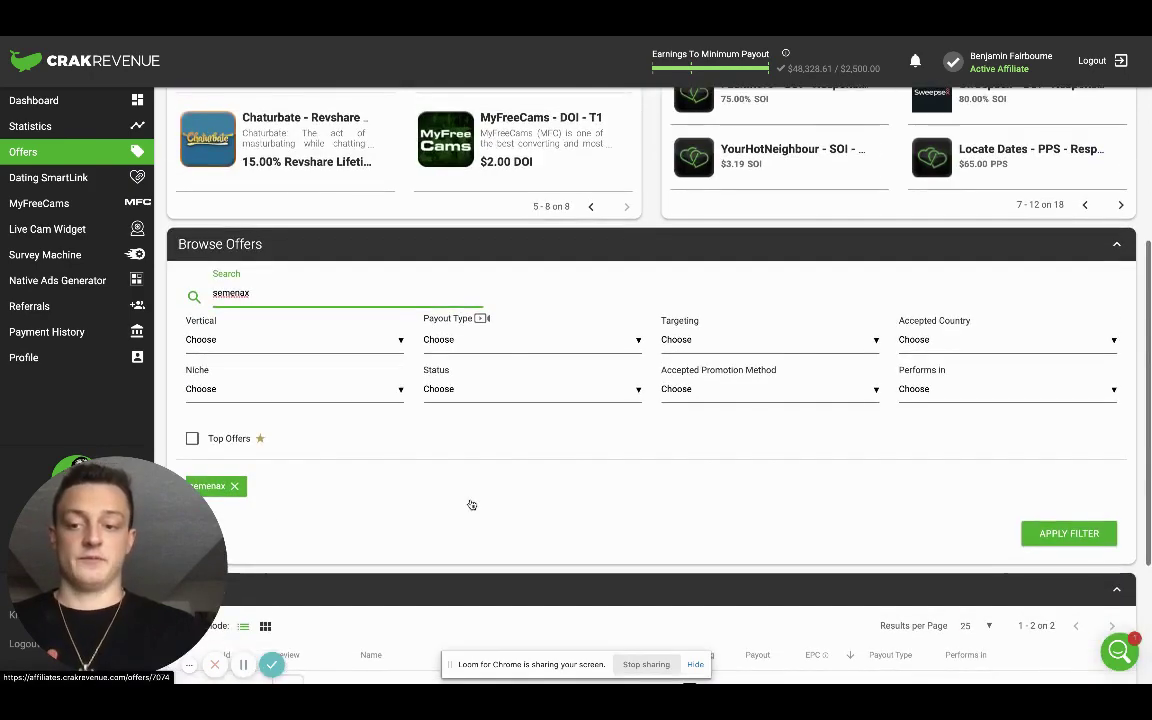
scroll(471, 505, down, 3)
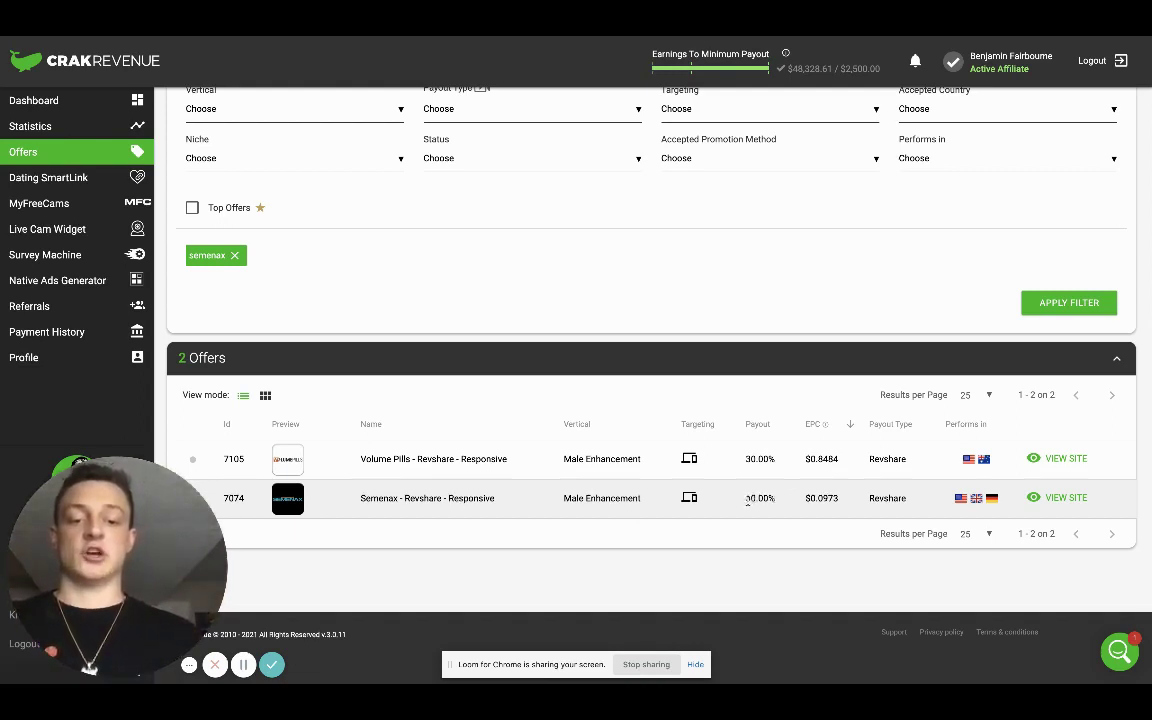
drag(747, 504, 775, 505)
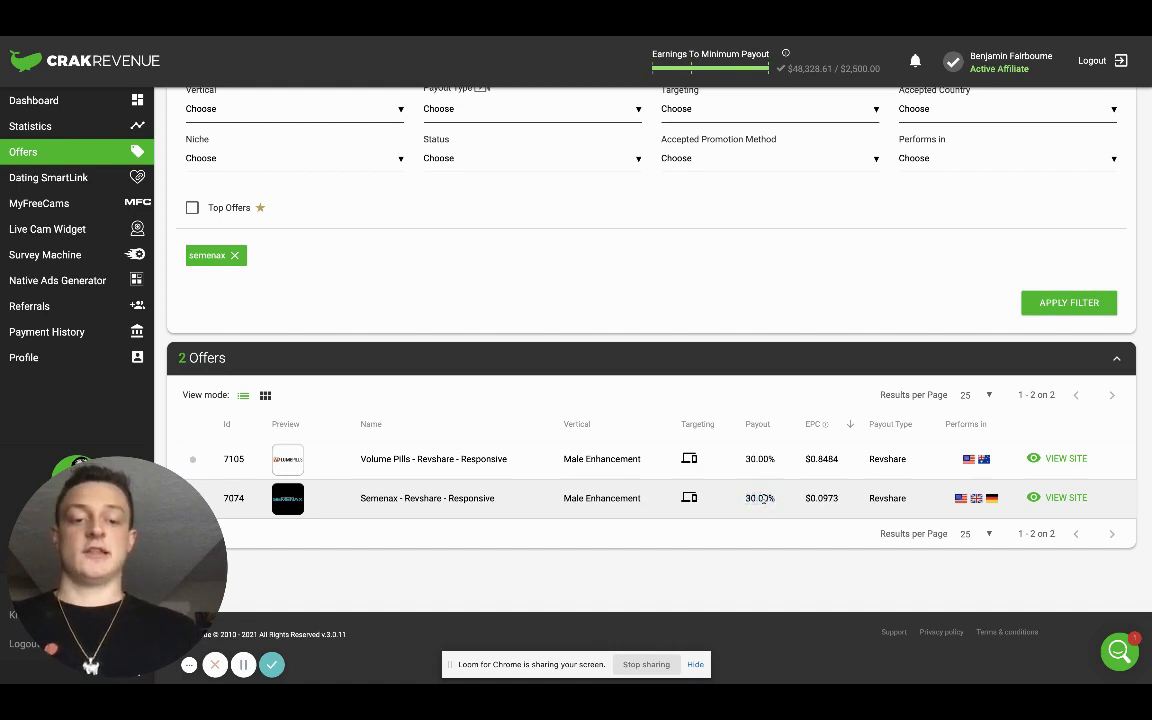
click(746, 503)
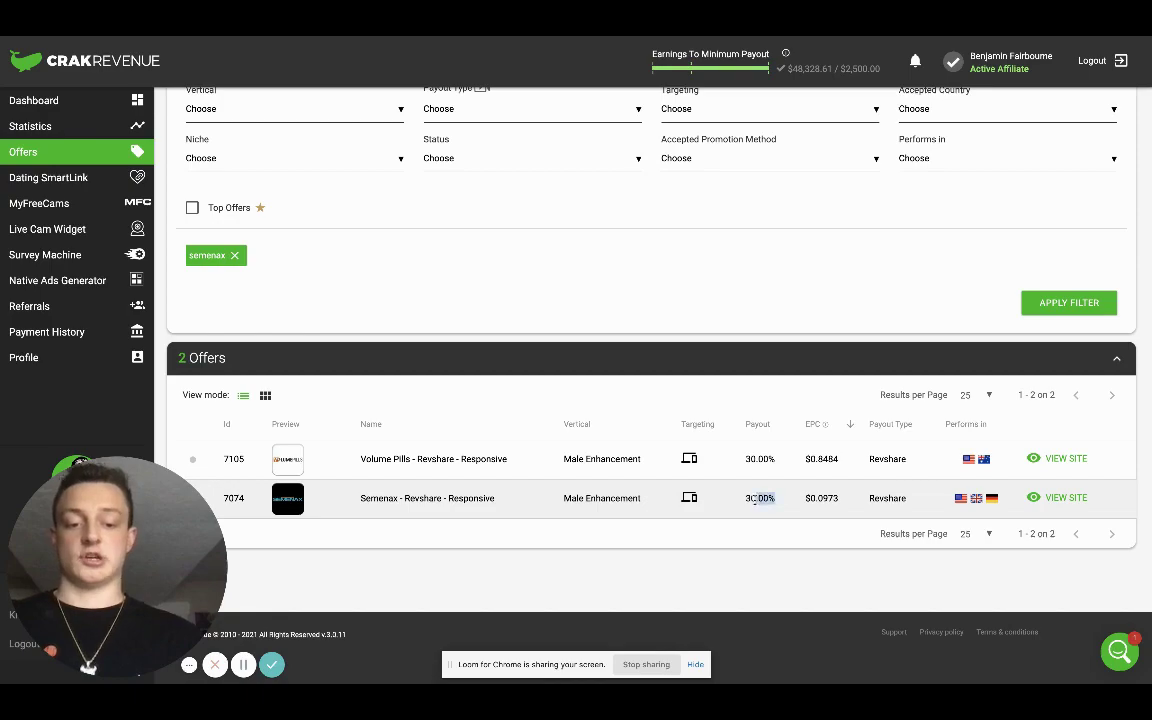
scroll(569, 344, up, 2)
scroll(569, 344, up, 4)
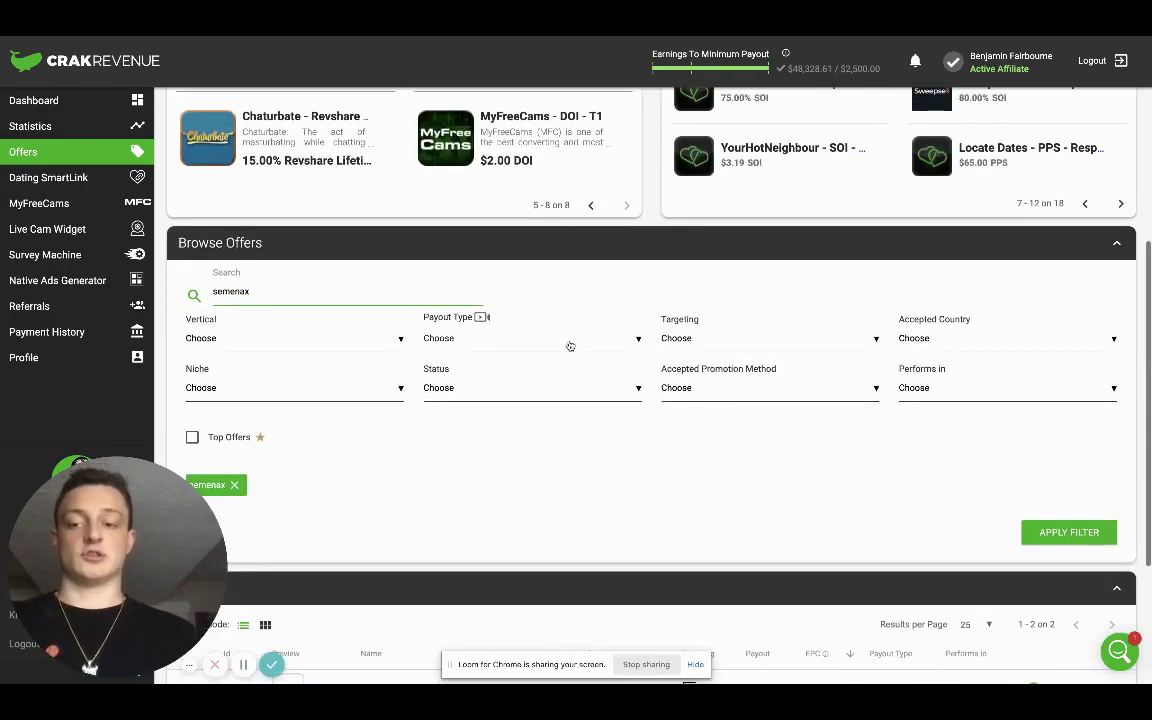